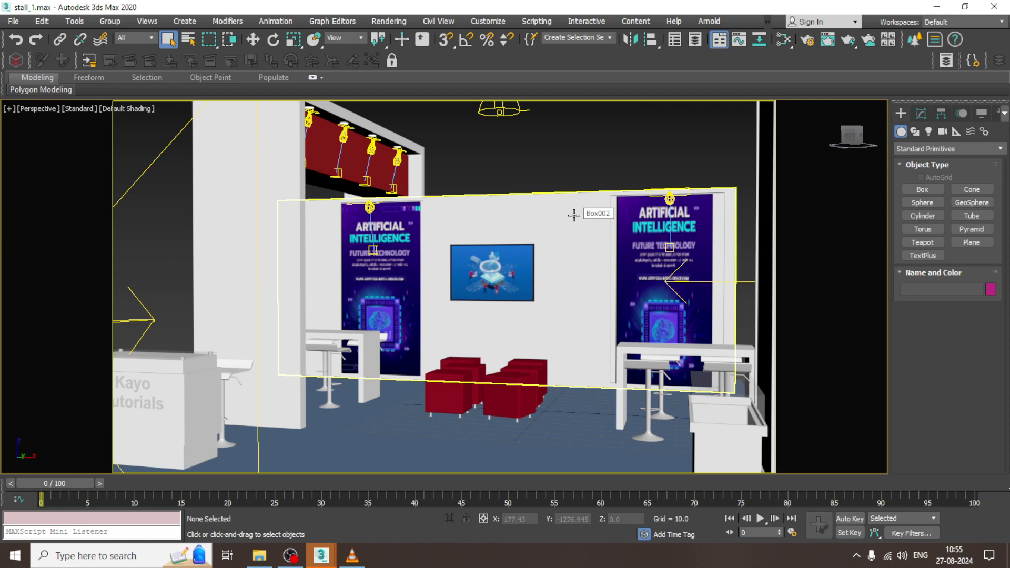
# Examine the exhibition stall and its existing lights from several sides in the Perspective view, selecting the dome light above it
pyautogui.hotkey('ctrl', 'c')
pyautogui.click(561, 147)
pyautogui.press('p')
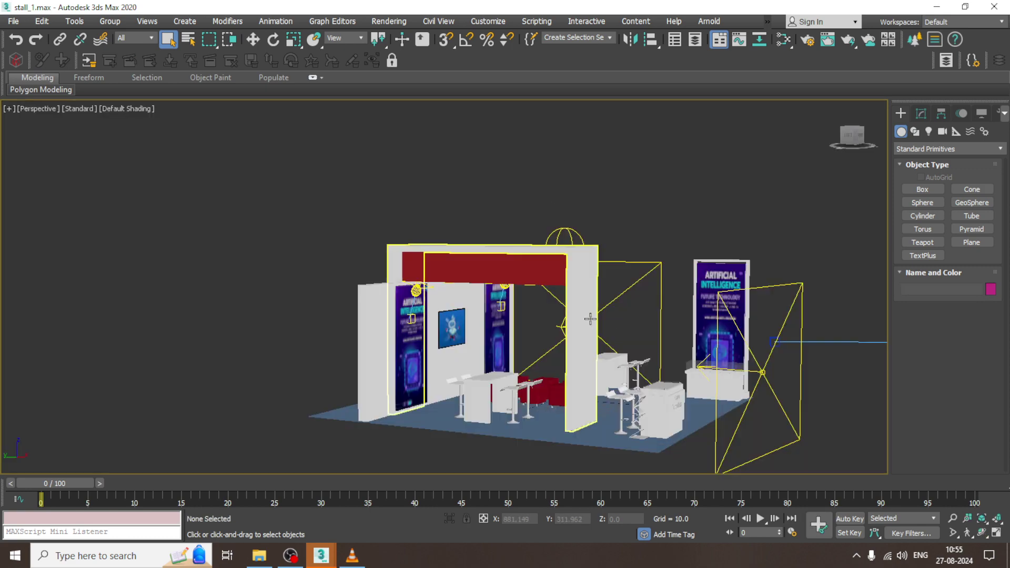
pyautogui.keyDown('alt'); pyautogui.moveTo(591, 318); pyautogui.dragTo(612, 292, button='middle'); pyautogui.keyUp('alt')
pyautogui.click(605, 221)
pyautogui.scroll(2, 651, 279)
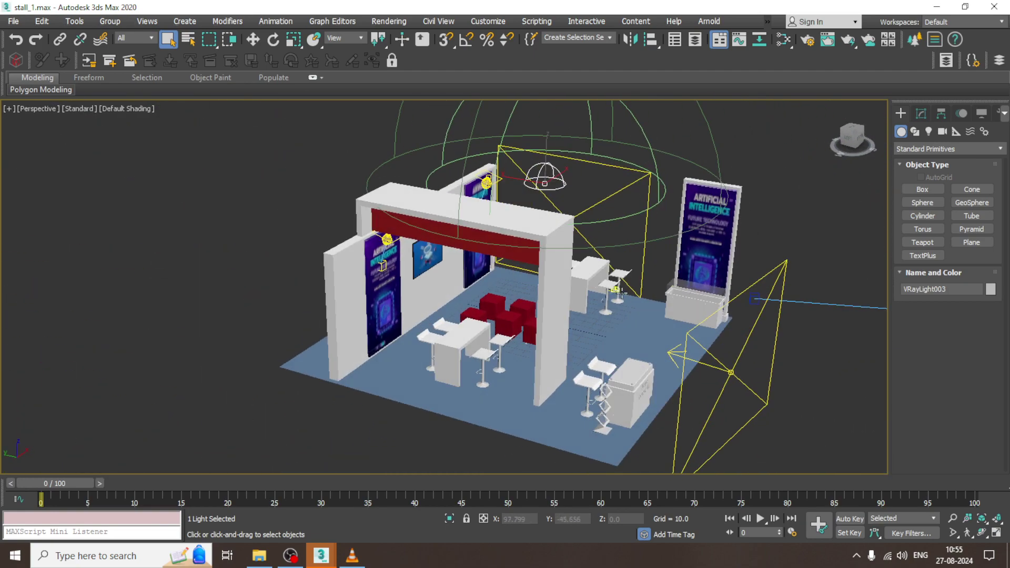
pyautogui.keyDown('alt'); pyautogui.moveTo(771, 318); pyautogui.dragTo(584, 297, button='middle'); pyautogui.keyUp('alt')
pyautogui.scroll(4, 726, 306)
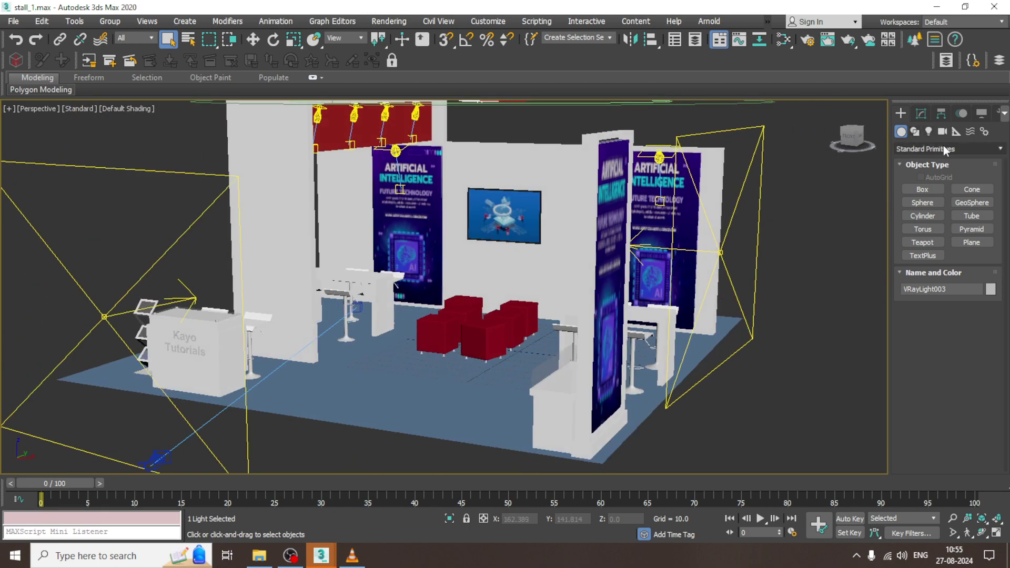
# Draw a V-Ray plane light about 147 long and 106 wide over the stall's back wall in the Front view
pyautogui.click(943, 149)
pyautogui.click(934, 158)
pyautogui.click(929, 132)
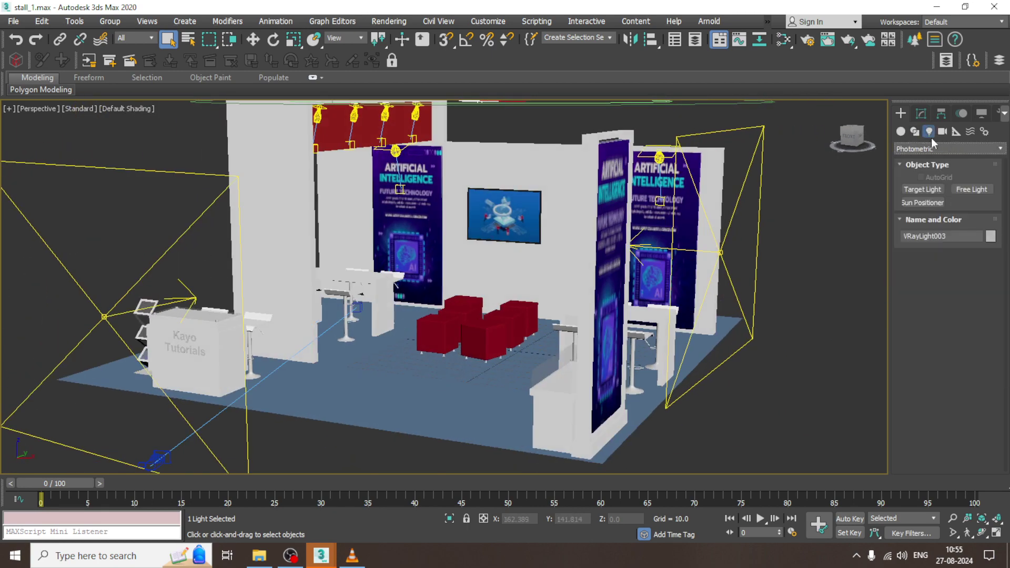
pyautogui.click(941, 148)
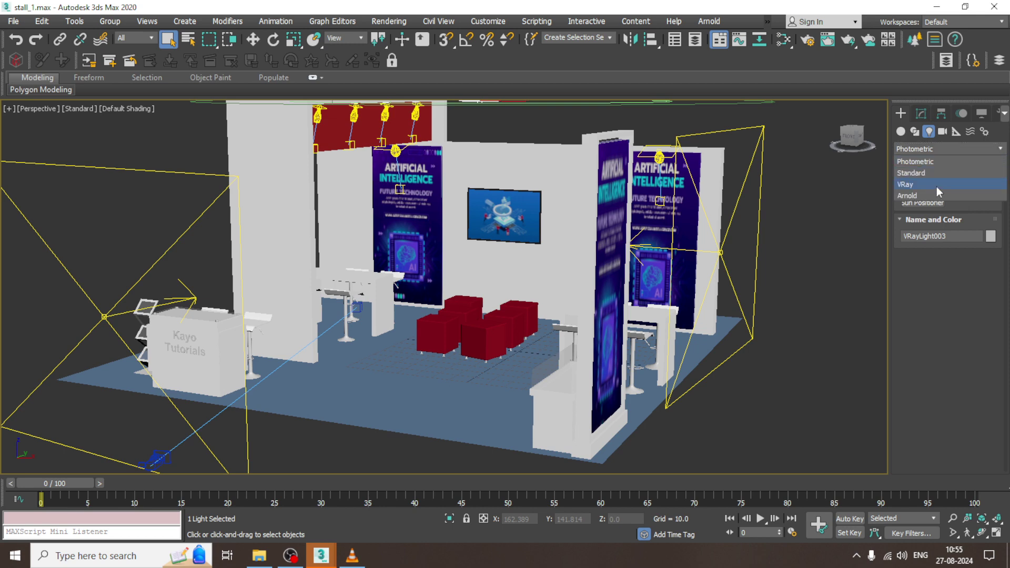
pyautogui.click(936, 187)
pyautogui.click(930, 190)
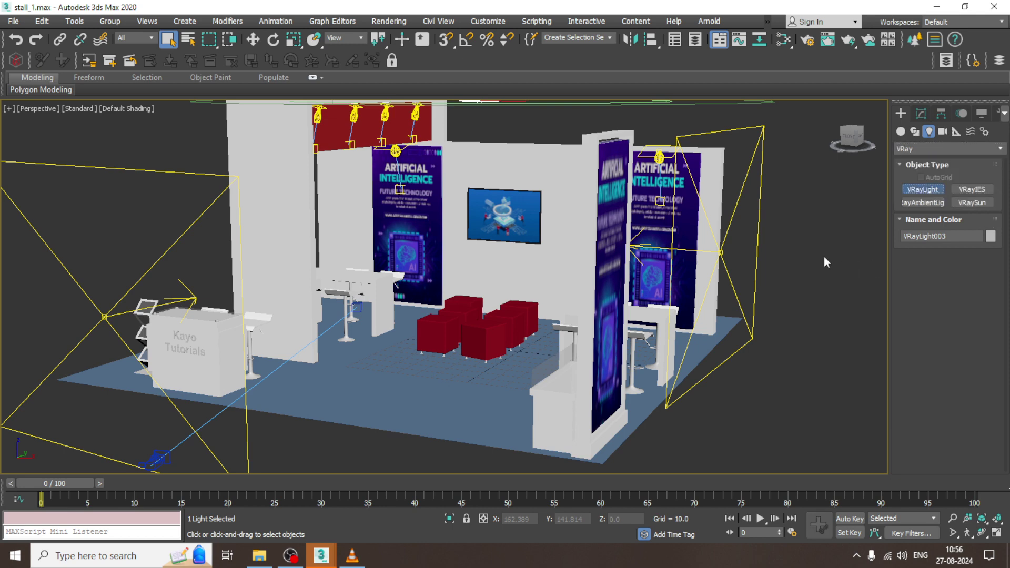
pyautogui.hotkey('alt', 'w')
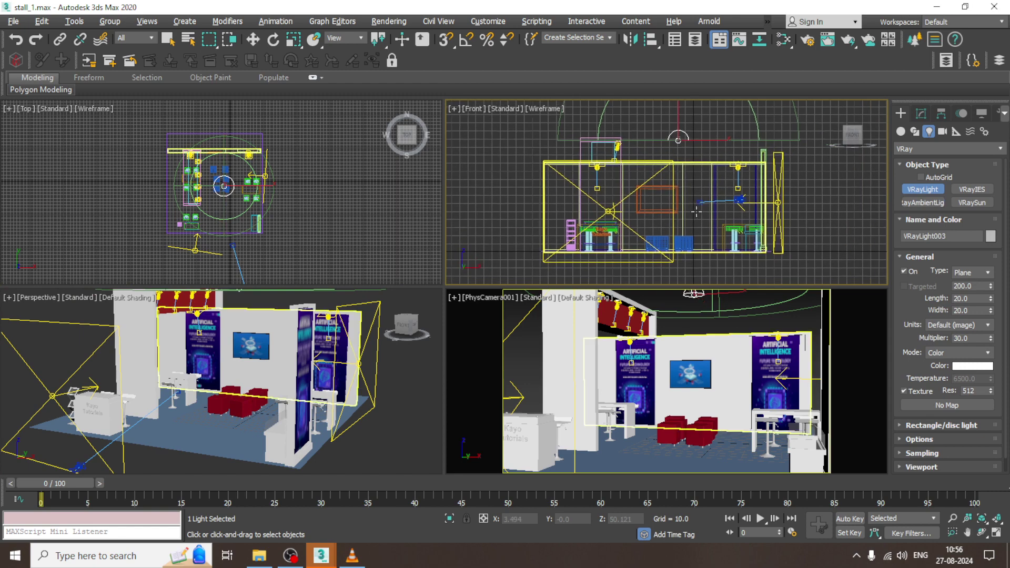
pyautogui.hotkey('alt', 'w')
pyautogui.scroll(3, 690, 263)
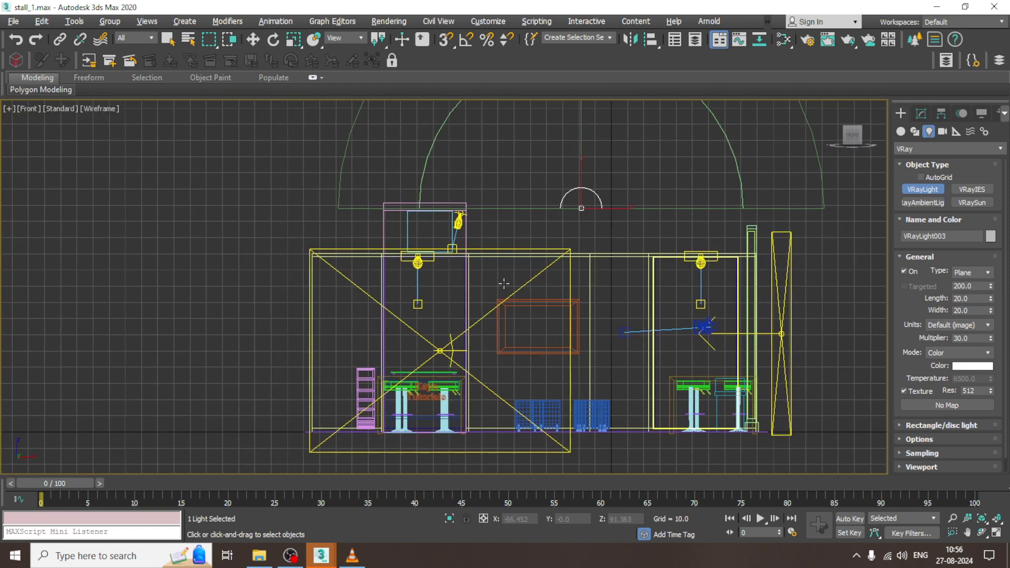
pyautogui.moveTo(467, 260); pyautogui.dragTo(704, 429)
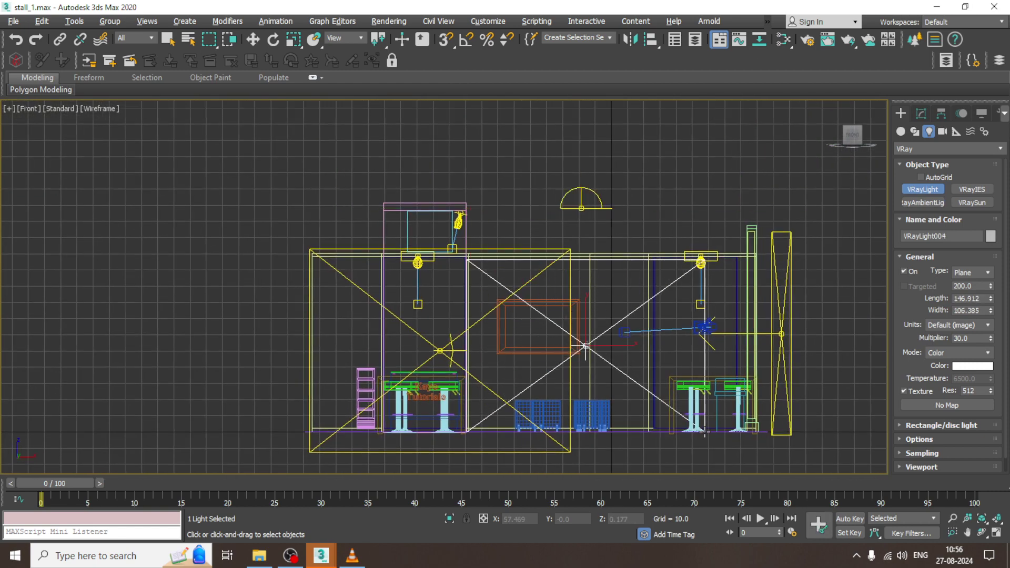
pyautogui.rightClick(702, 426)
# Rotate the new plane light with angle snap so it faces into the stall, and move it outside the side wall near the arch
pyautogui.hotkey('alt', 'w')
pyautogui.rightClick(399, 410)
pyautogui.hotkey('alt', 'w')
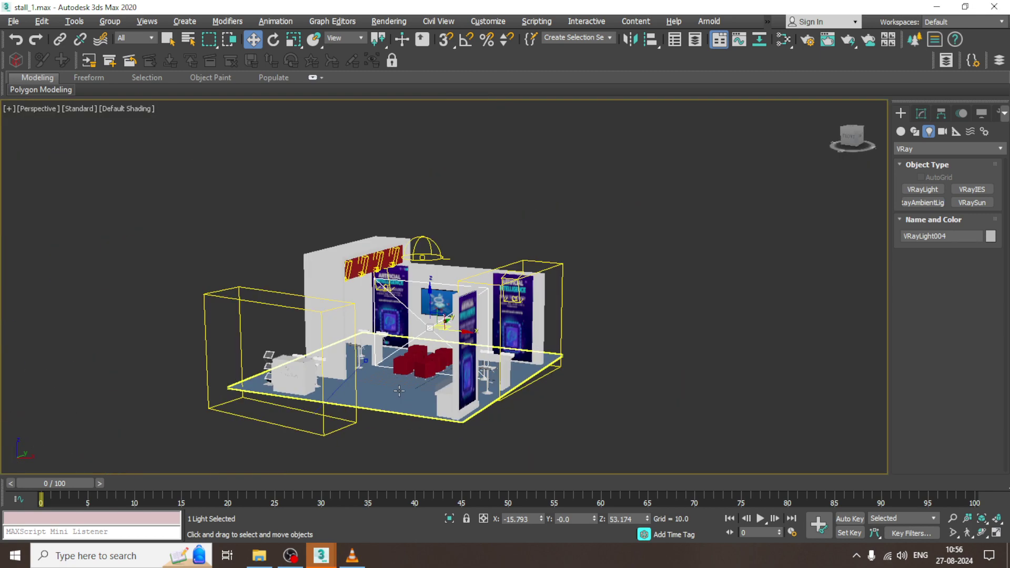
pyautogui.scroll(3, 477, 396)
pyautogui.scroll(1, 477, 396)
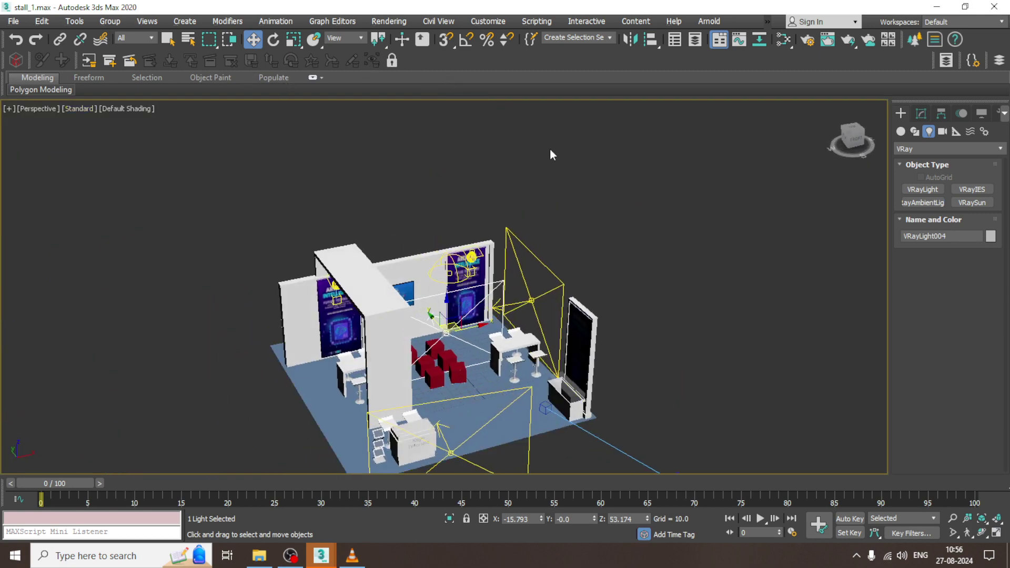
pyautogui.click(467, 39)
pyautogui.press('e')
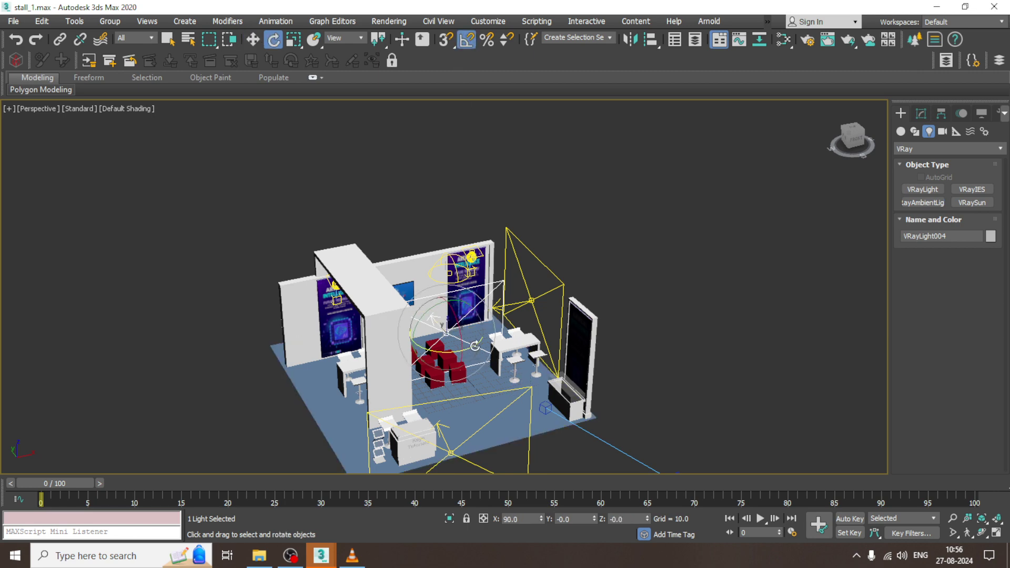
pyautogui.press('w')
pyautogui.moveTo(473, 346); pyautogui.dragTo(300, 349)
pyautogui.keyDown('alt'); pyautogui.moveTo(300, 349); pyautogui.dragTo(544, 381, button='middle'); pyautogui.keyUp('alt')
pyautogui.press('r')
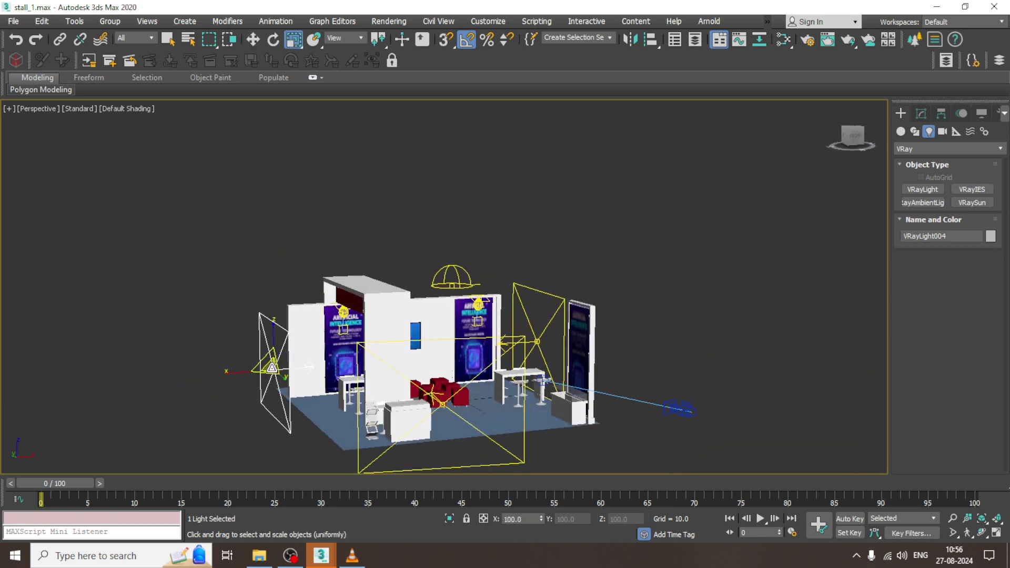
# Fine-tune the side plane light's position to about X -237, Y 10, Z 60
pyautogui.press('w')
pyautogui.keyDown('alt'); pyautogui.moveTo(256, 358); pyautogui.dragTo(264, 360, button='middle'); pyautogui.keyUp('alt')
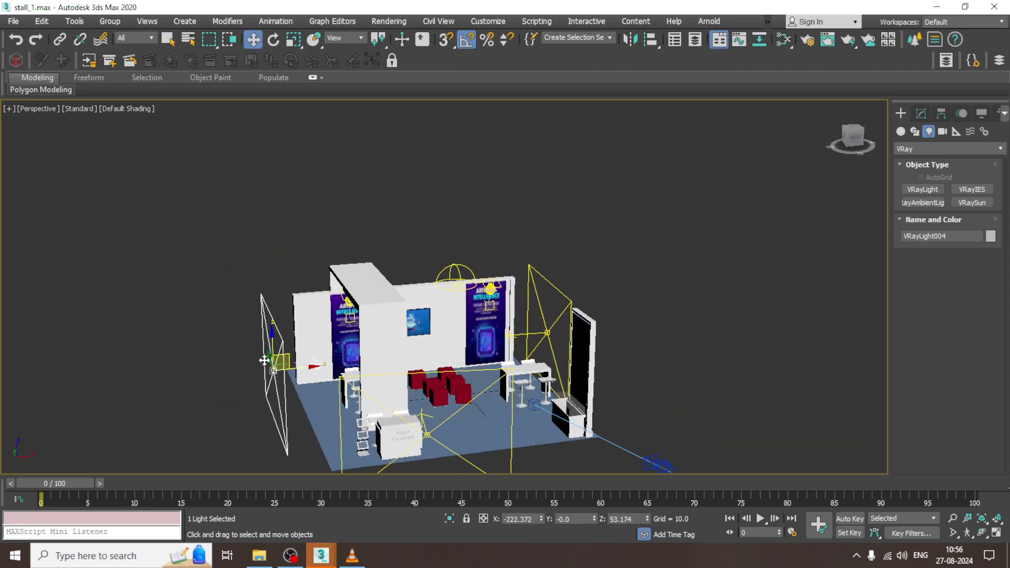
pyautogui.moveTo(264, 360); pyautogui.dragTo(250, 361)
pyautogui.keyDown('alt'); pyautogui.moveTo(251, 361); pyautogui.dragTo(301, 349, button='middle'); pyautogui.keyUp('alt')
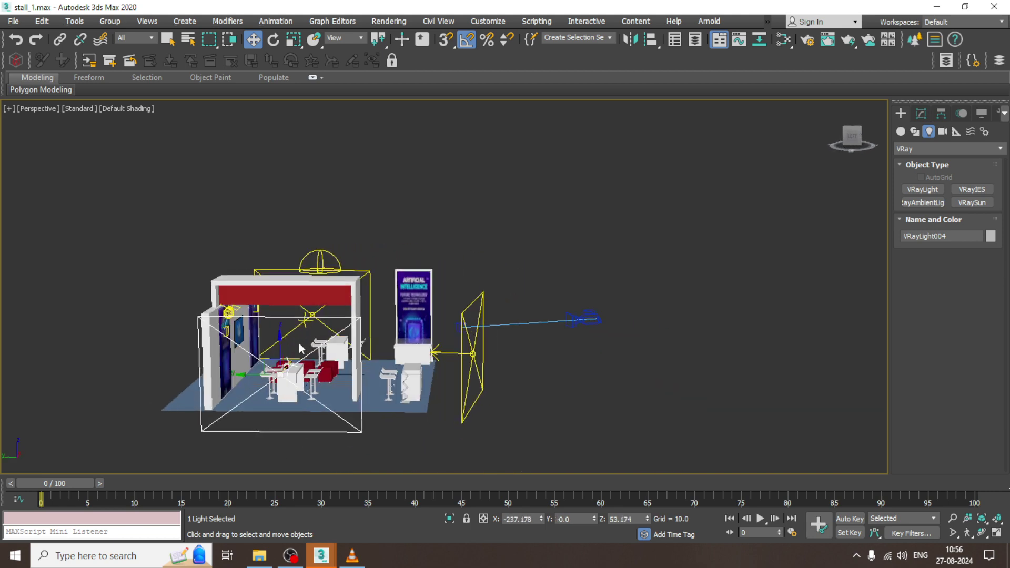
pyautogui.moveTo(282, 338); pyautogui.dragTo(281, 331)
pyautogui.keyDown('alt'); pyautogui.moveTo(282, 332); pyautogui.dragTo(302, 336, button='middle'); pyautogui.keyUp('alt')
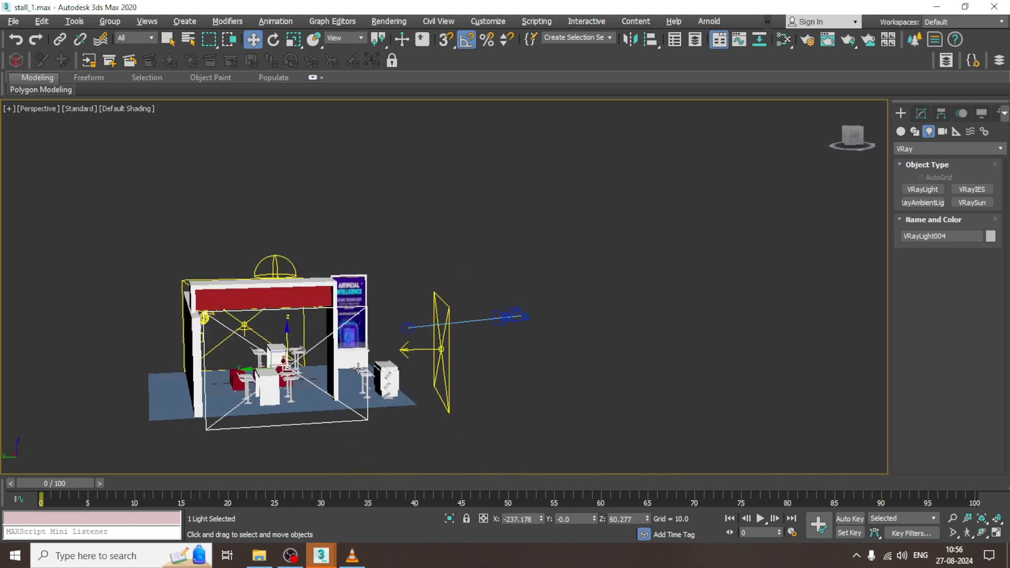
pyautogui.keyDown('alt'); pyautogui.moveTo(358, 368); pyautogui.dragTo(347, 367, button='middle'); pyautogui.keyUp('alt')
pyautogui.moveTo(259, 368); pyautogui.dragTo(246, 367)
pyautogui.keyDown('alt'); pyautogui.moveTo(246, 367); pyautogui.dragTo(384, 347, button='middle'); pyautogui.keyUp('alt')
# Test-render the PhysCamera001 view to check the side light's effect, and close the render window
pyautogui.hotkey('alt', 'w')
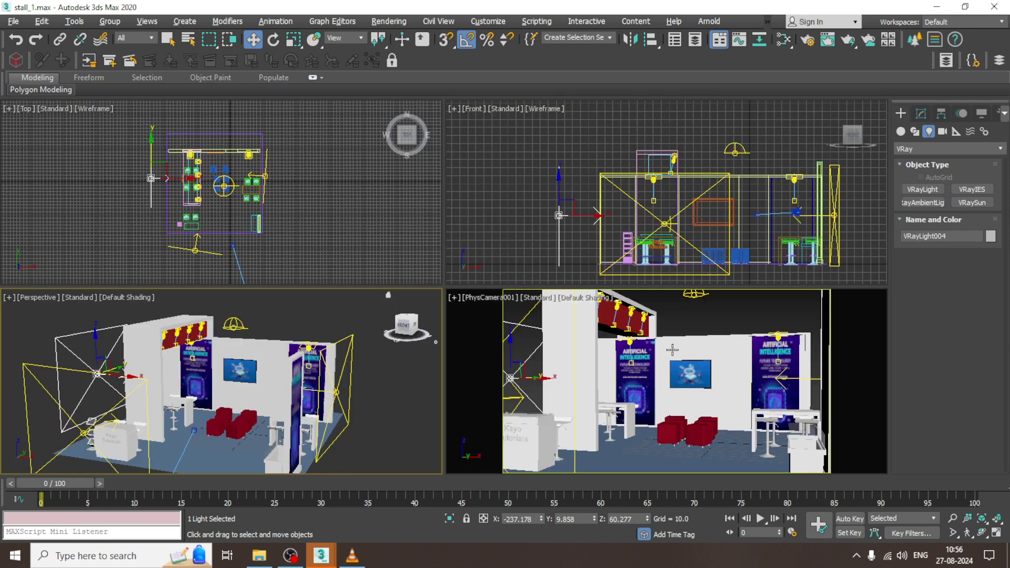
pyautogui.rightClick(672, 348)
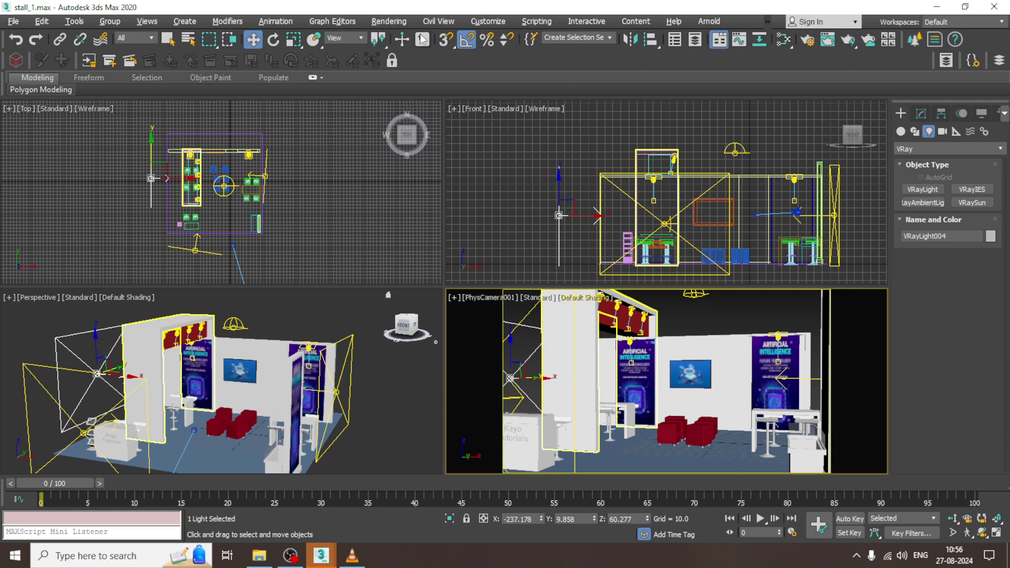
pyautogui.click(389, 22)
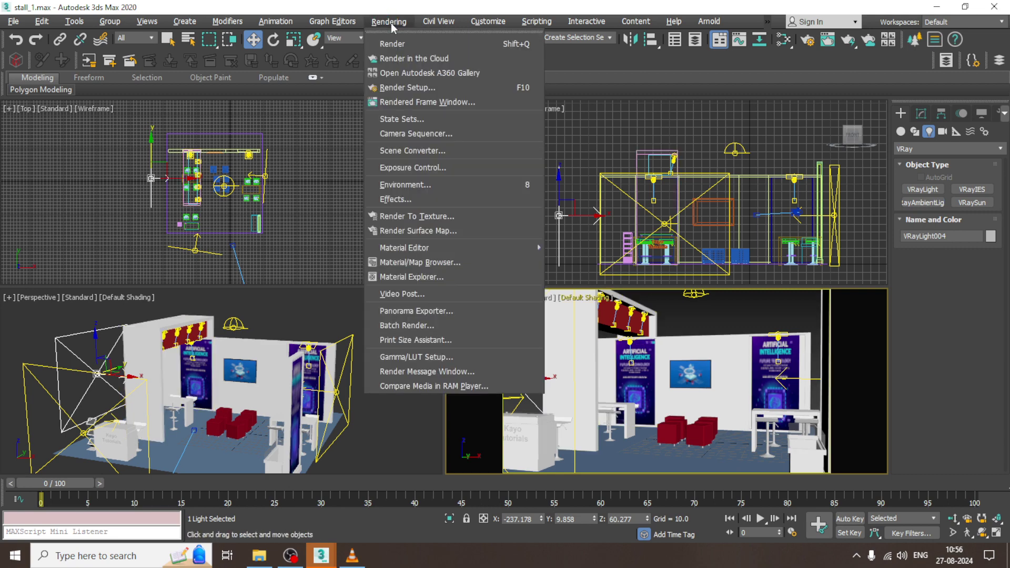
pyautogui.click(414, 43)
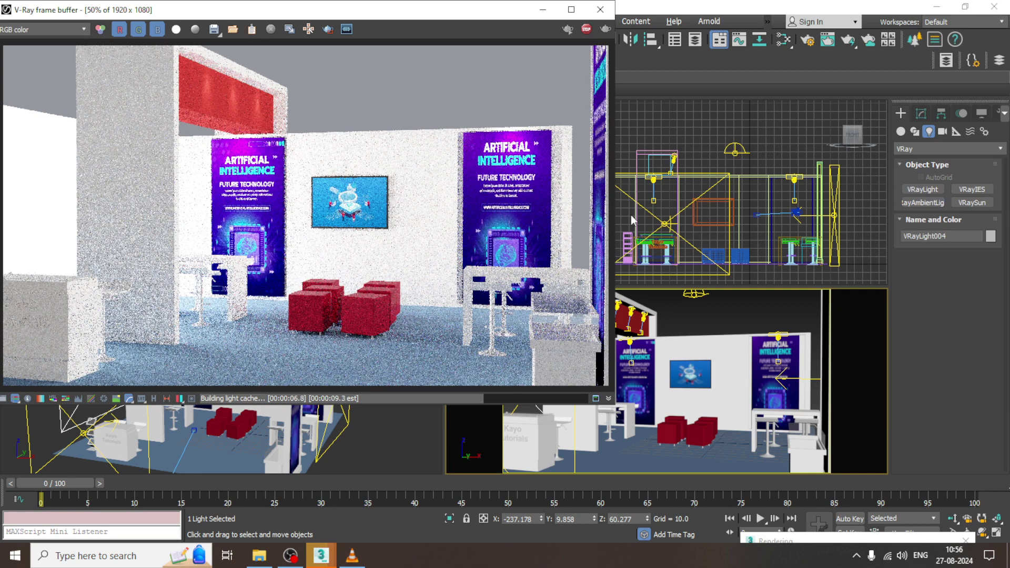
pyautogui.click(600, 10)
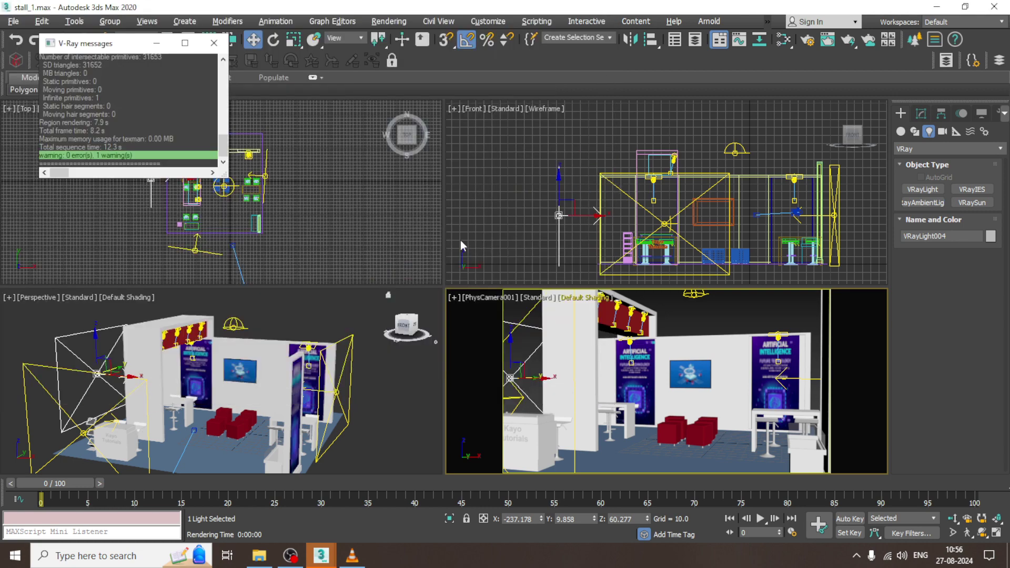
# Switch the side plane light's mode to Temperature, with a temperature of 6175 and a multiplier of 2.0
pyautogui.click(920, 114)
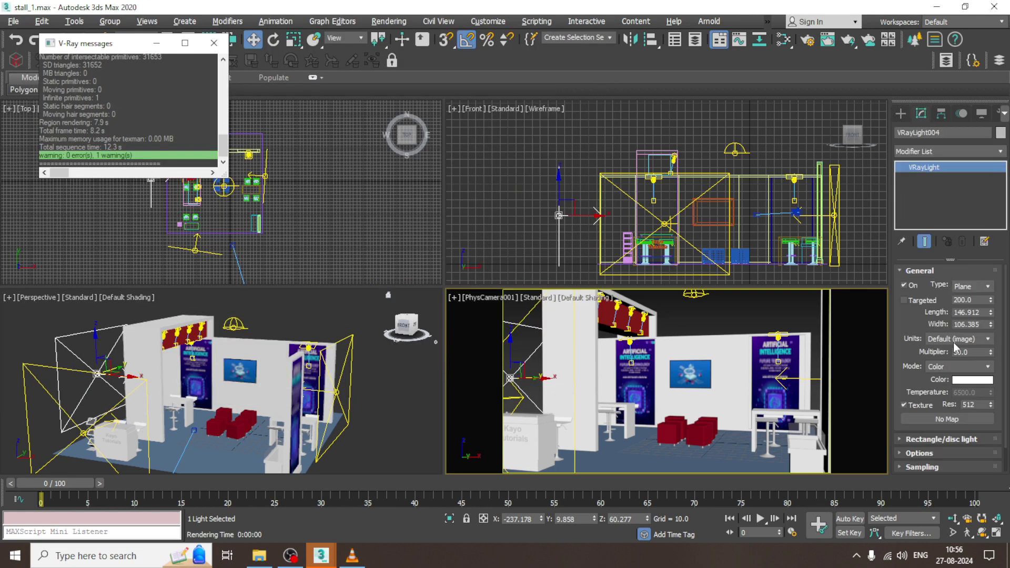
pyautogui.click(987, 368)
pyautogui.click(970, 387)
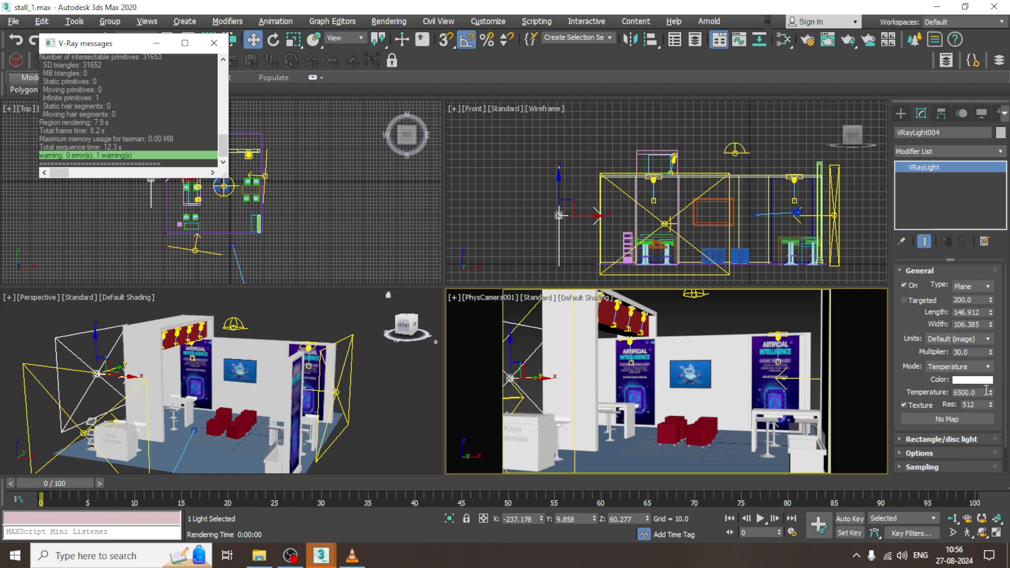
pyautogui.moveTo(992, 396); pyautogui.dragTo(989, 405)
pyautogui.press('Return')
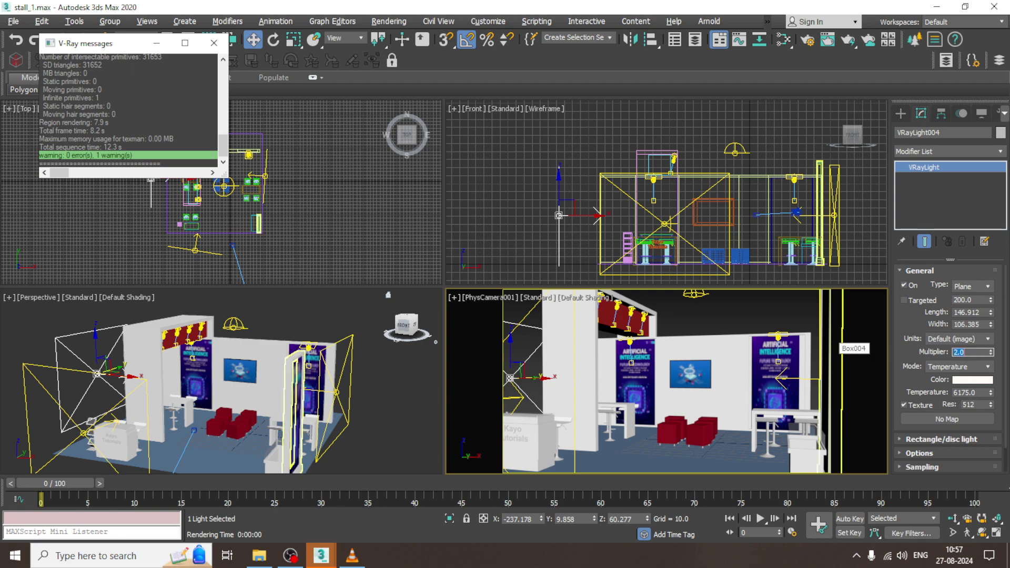
# Render the camera view again to check the adjusted light intensity and temperature, and close the render window
pyautogui.click(389, 21)
pyautogui.click(408, 40)
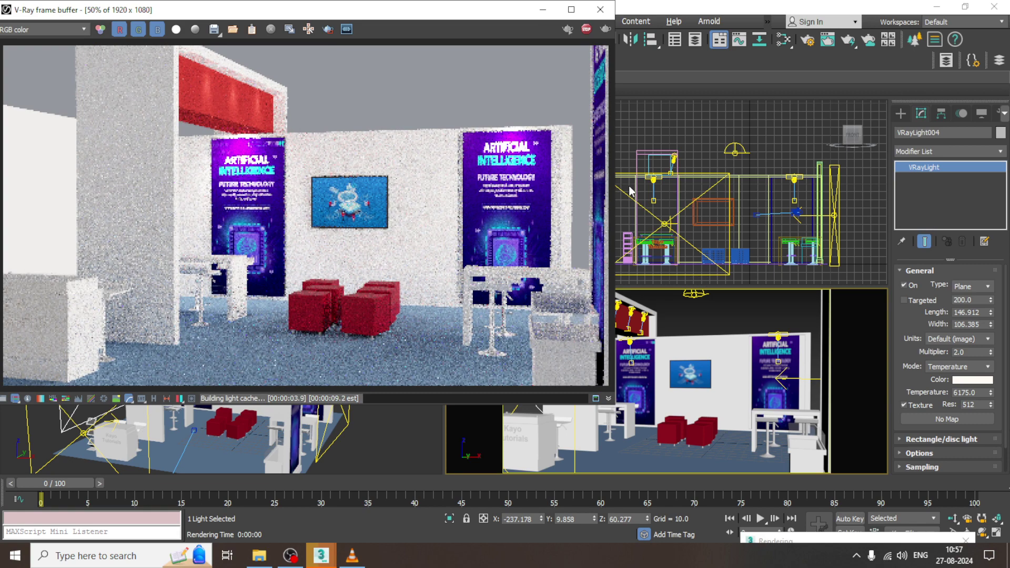
pyautogui.click(600, 9)
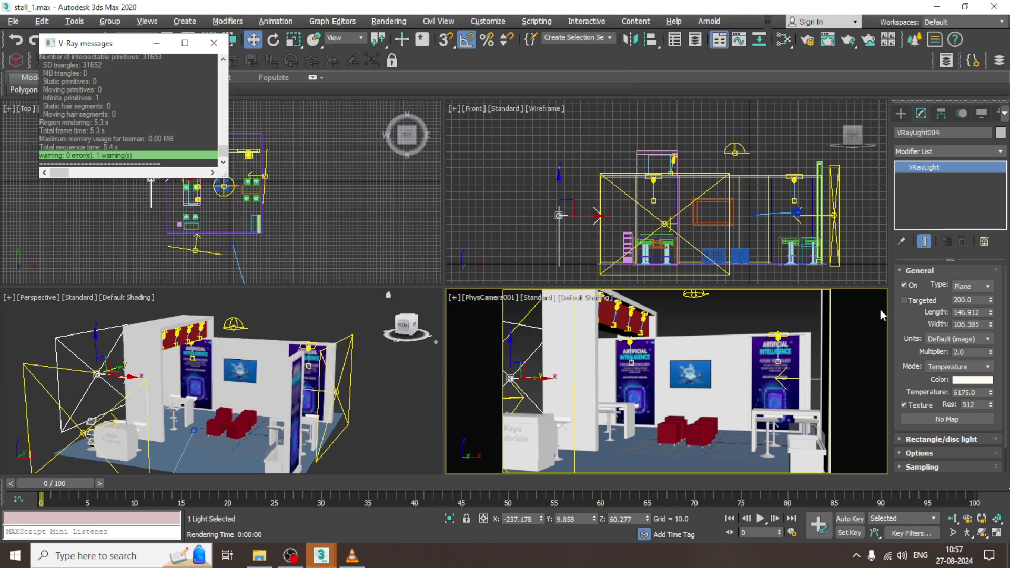
# Toggle the side plane light's Double-sided, Invisible and Cast shadows options, and deselect the light
pyautogui.click(918, 453)
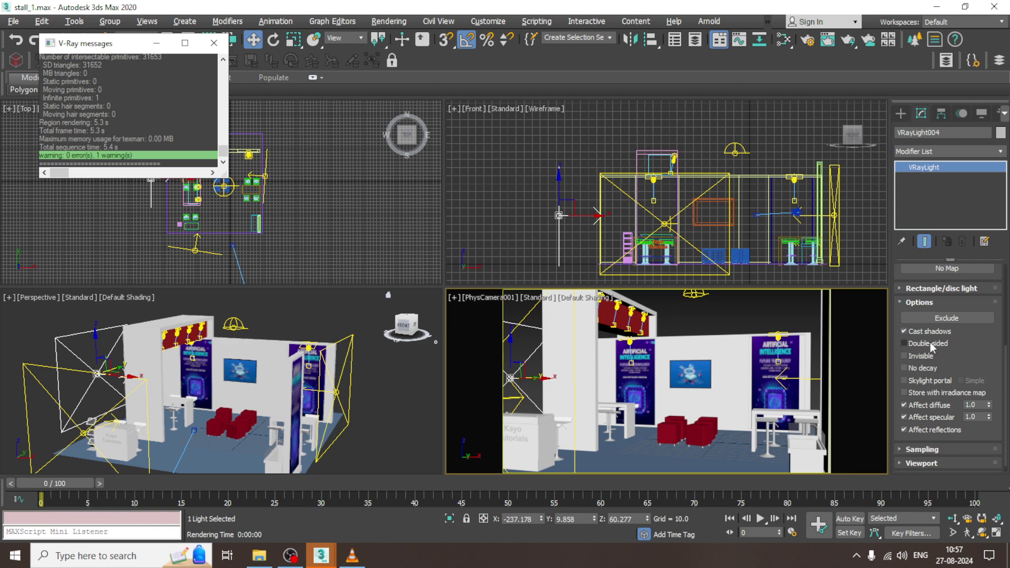
pyautogui.click(930, 343)
pyautogui.click(925, 357)
pyautogui.click(917, 332)
pyautogui.click(757, 317)
pyautogui.click(389, 22)
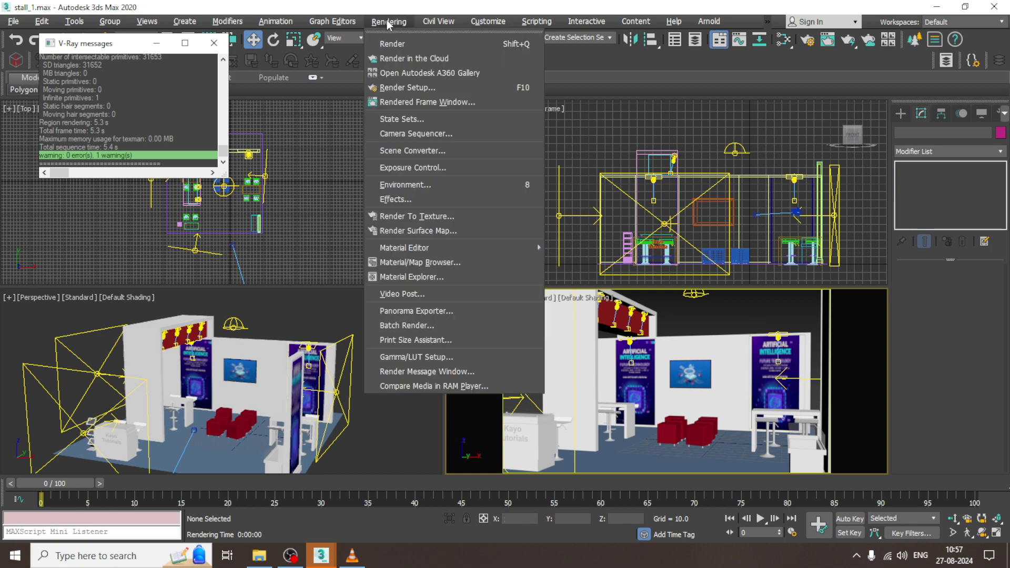
pyautogui.click(738, 328)
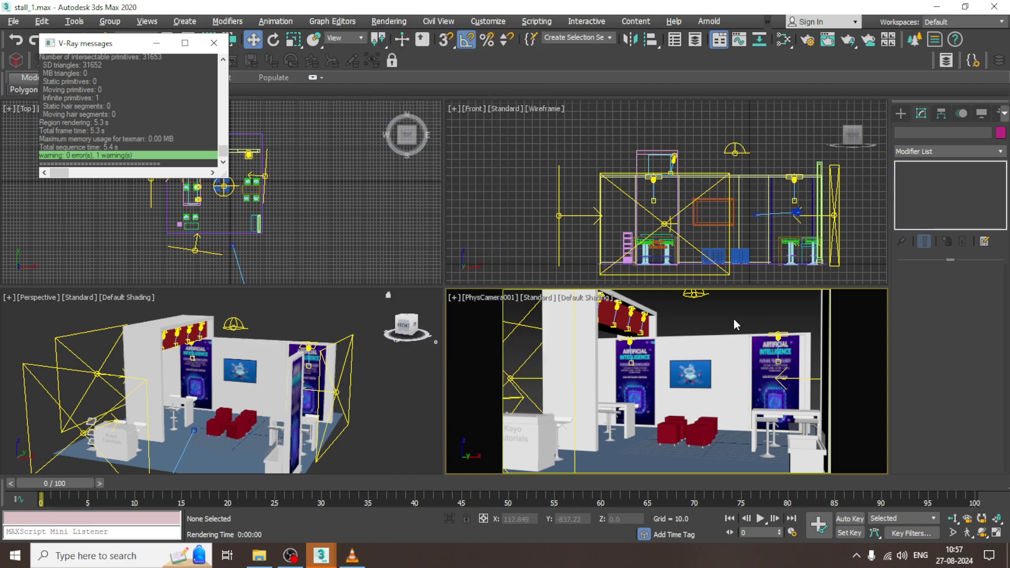
# Switch to the Compact Material Editor and load a VRayHDRI map into the first sample slot
pyautogui.press('m')
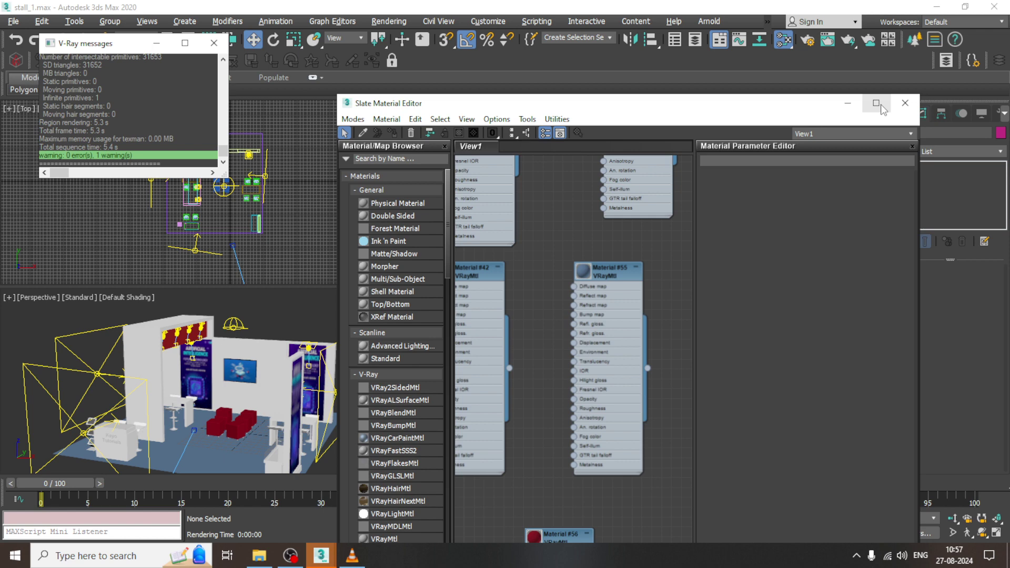
pyautogui.click(353, 119)
pyautogui.click(373, 131)
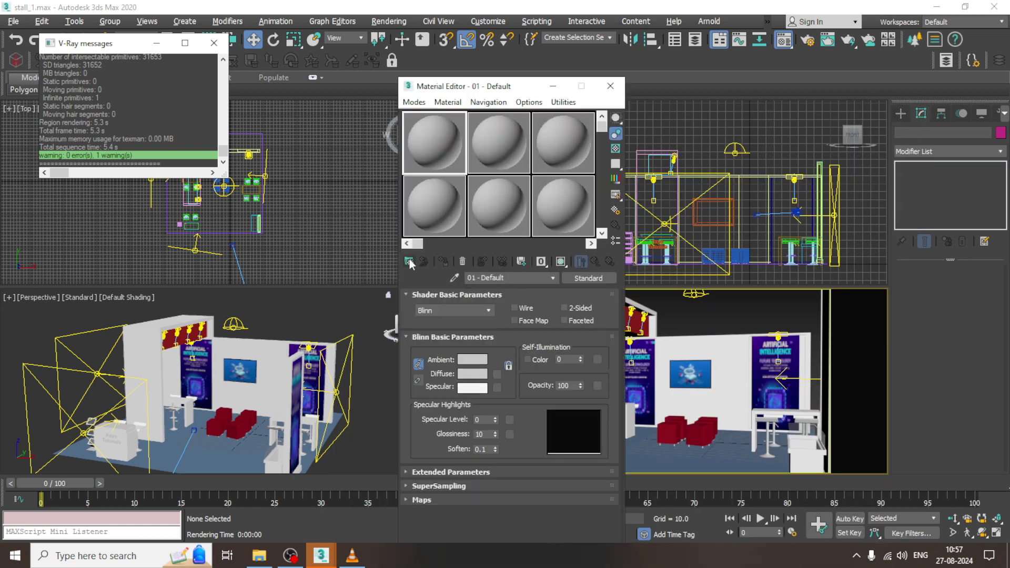
pyautogui.click(408, 261)
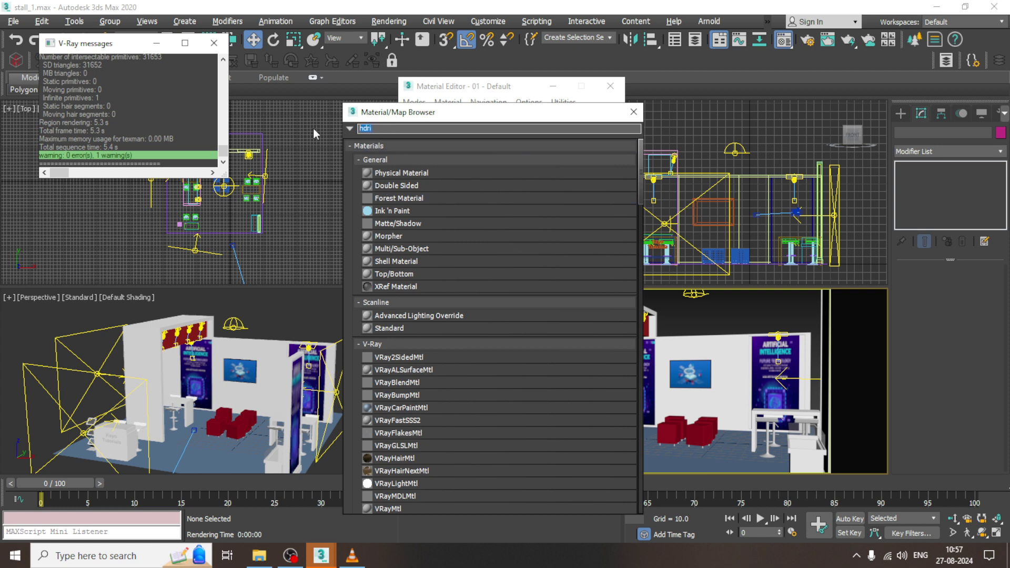
pyautogui.write('vray')
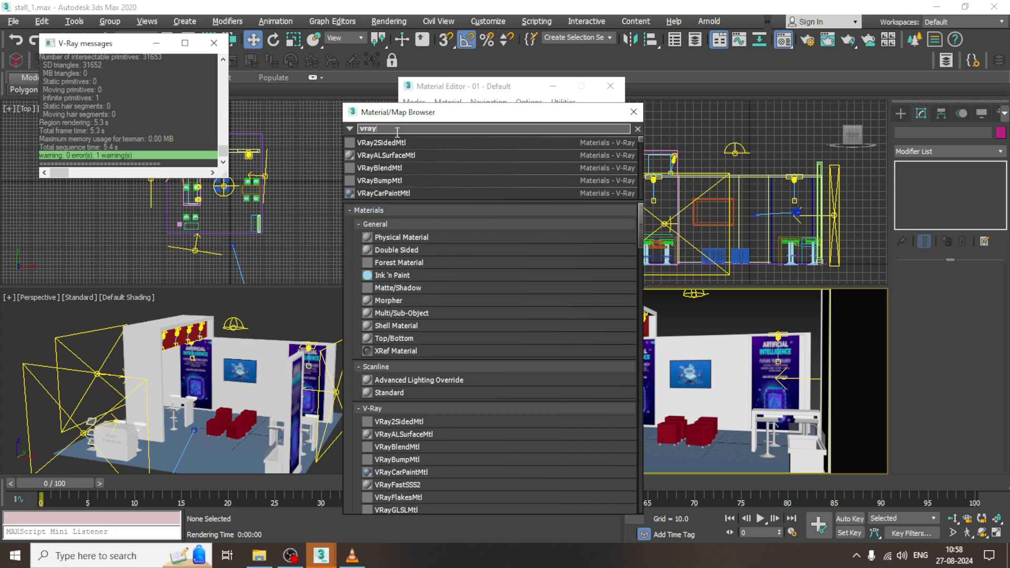
pyautogui.write('hdri')
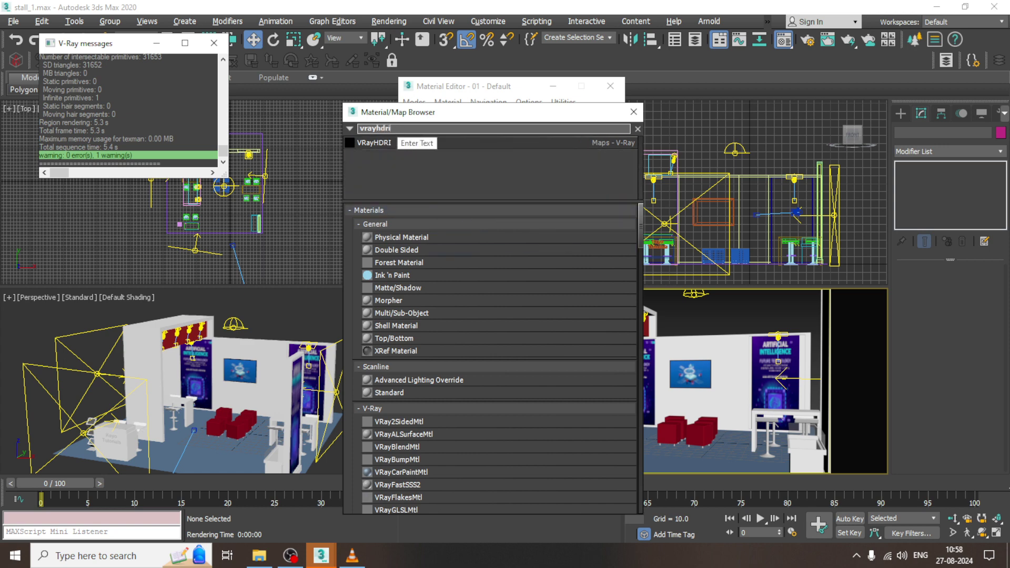
pyautogui.doubleClick(415, 140)
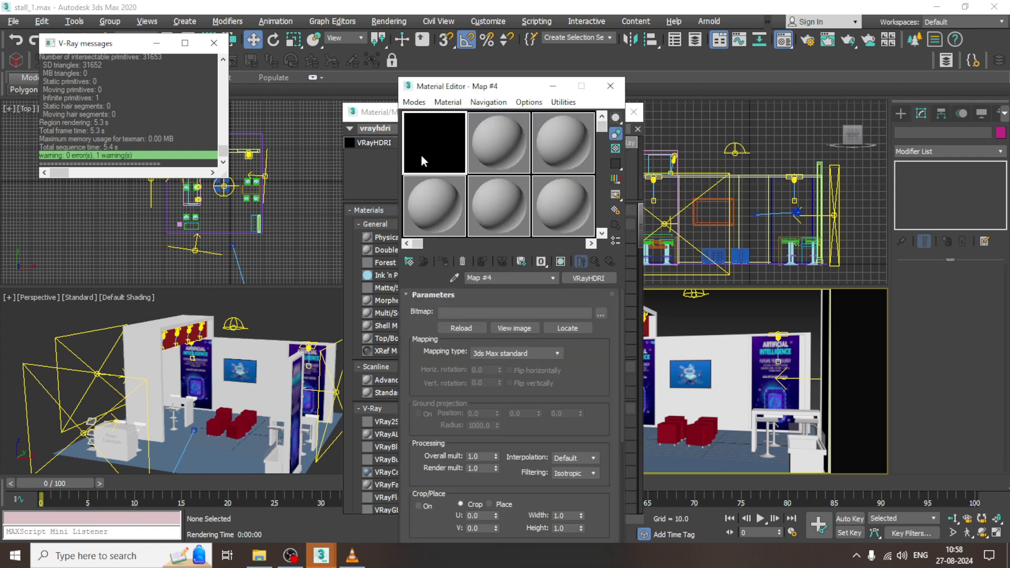
# Load harvest_4k.exr from the Downloads folder as the VRayHDRI map's bitmap and set its mapping type to Spherical
pyautogui.click(601, 313)
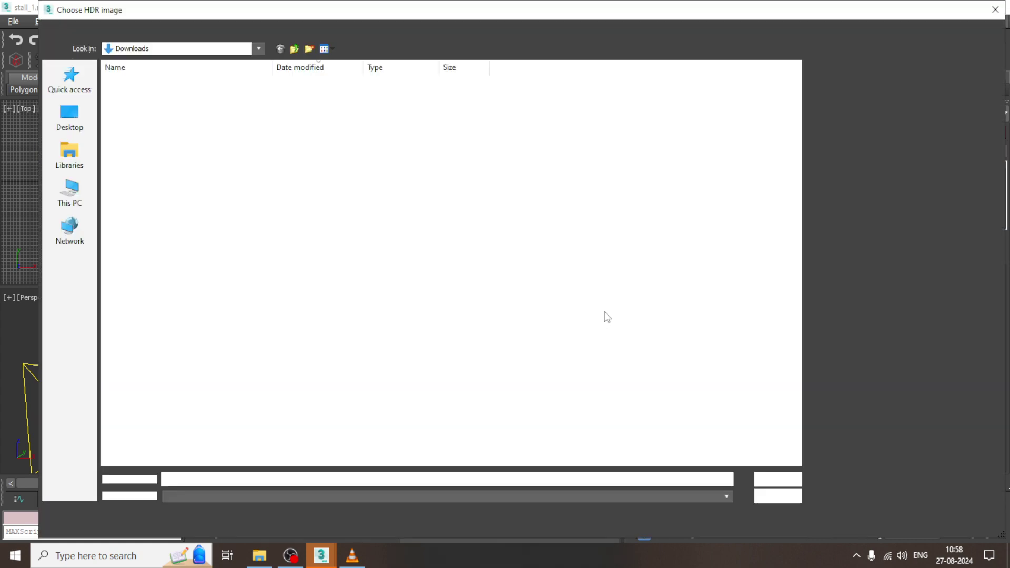
pyautogui.scroll(-2, 227, 318)
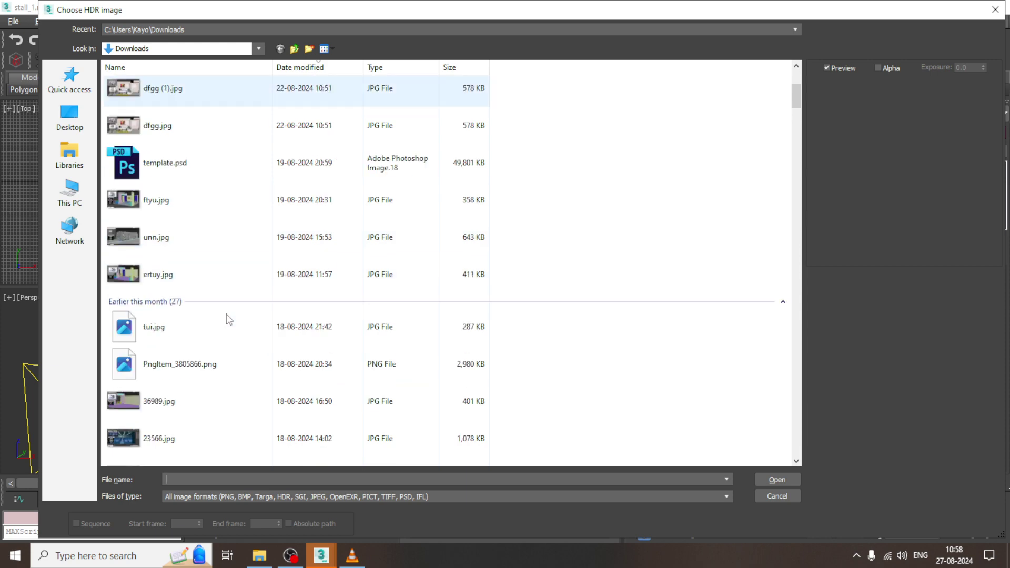
pyautogui.scroll(-3, 228, 320)
pyautogui.scroll(-5, 228, 321)
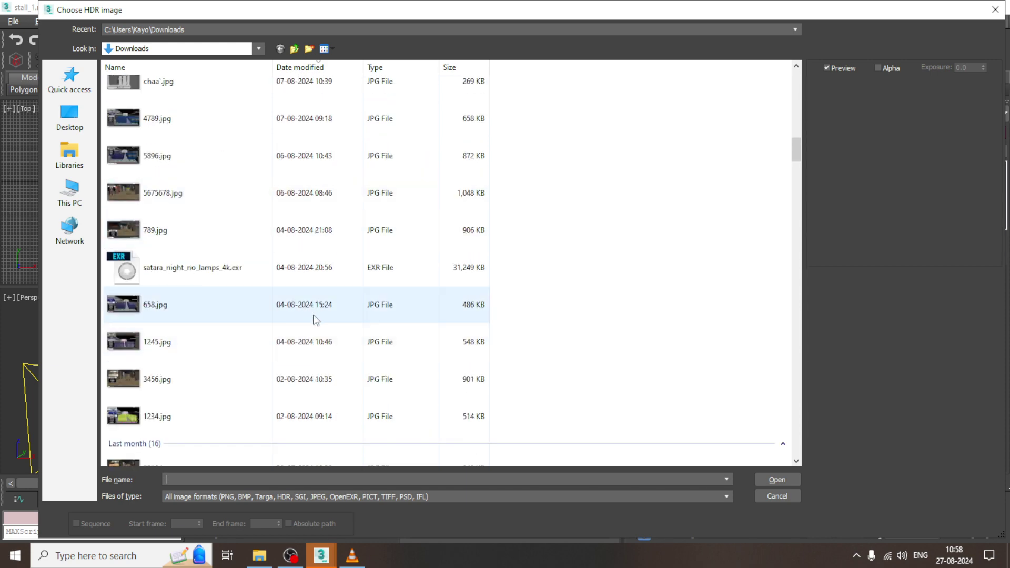
pyautogui.scroll(-3, 315, 319)
pyautogui.scroll(-3, 263, 322)
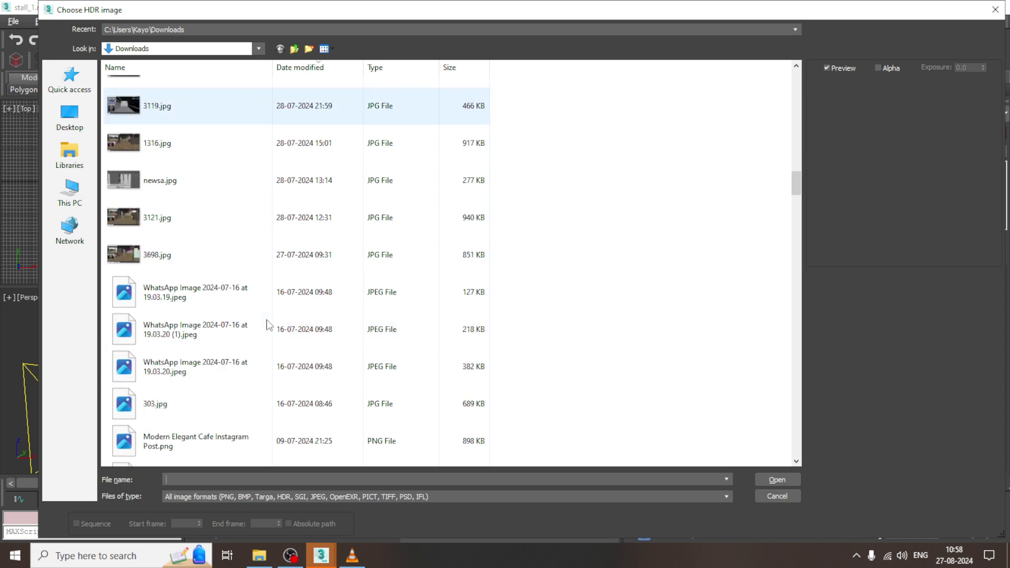
pyautogui.scroll(-1, 257, 319)
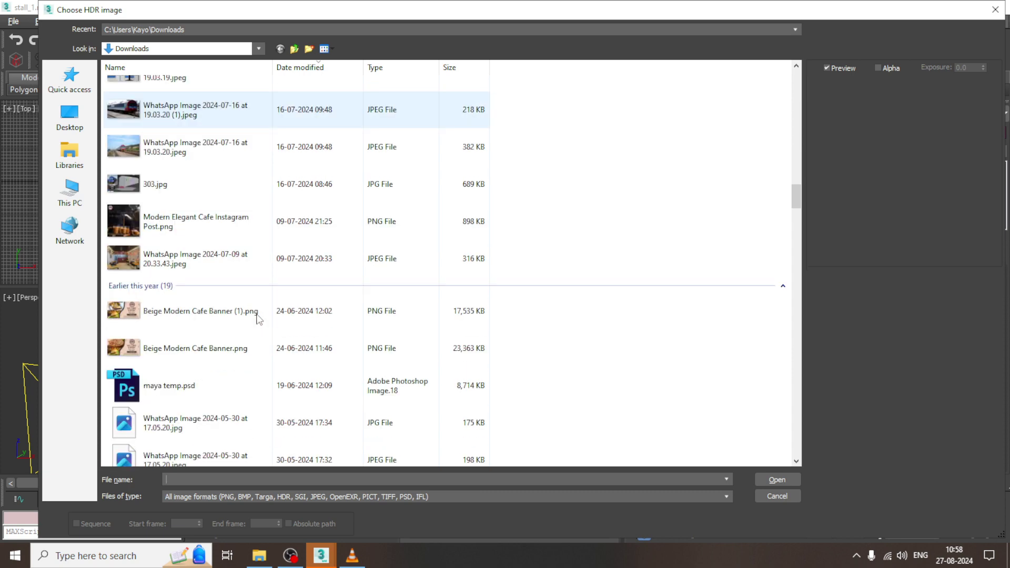
pyautogui.scroll(-2, 260, 321)
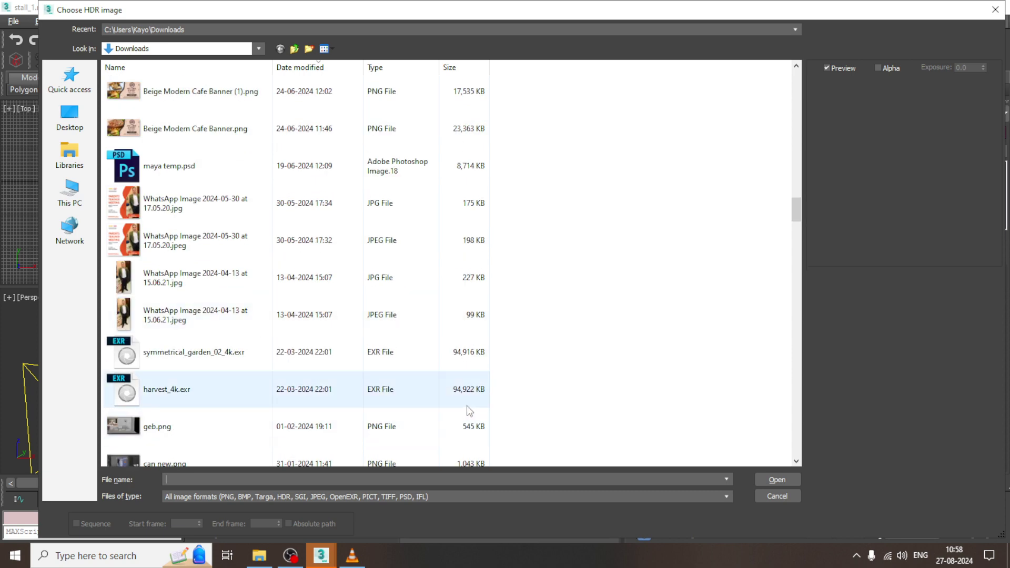
pyautogui.click(212, 401)
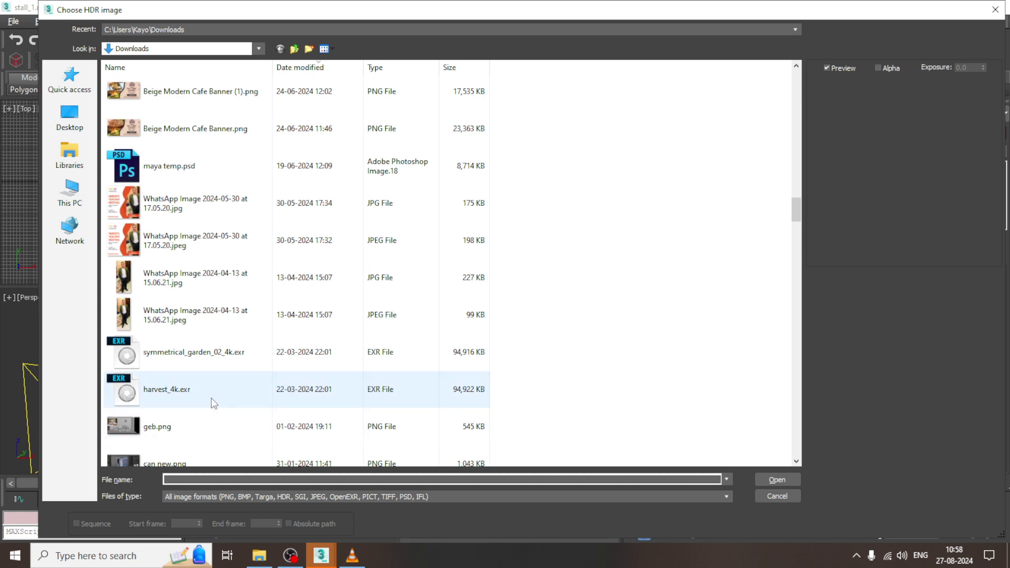
pyautogui.doubleClick(210, 397)
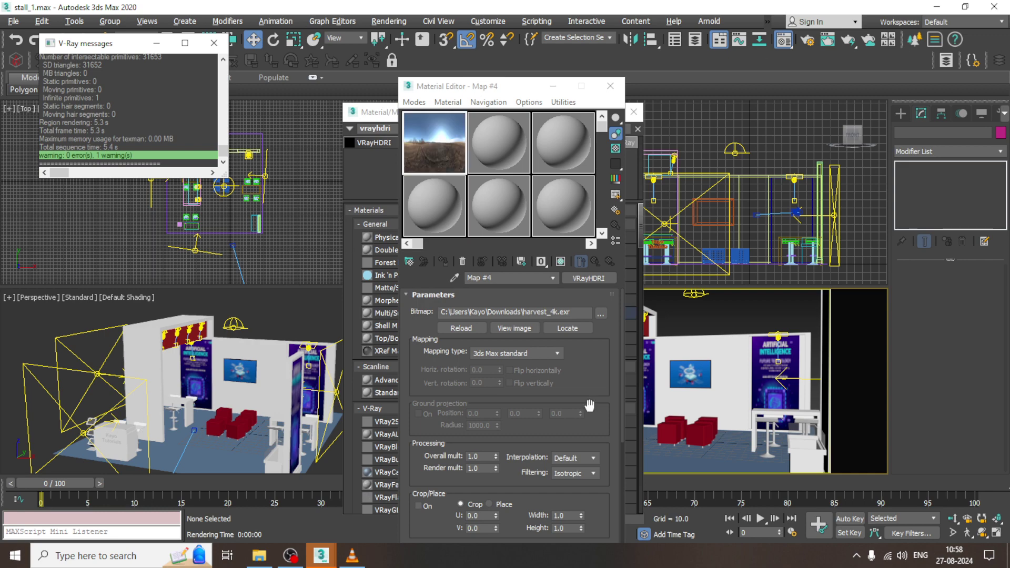
pyautogui.click(526, 363)
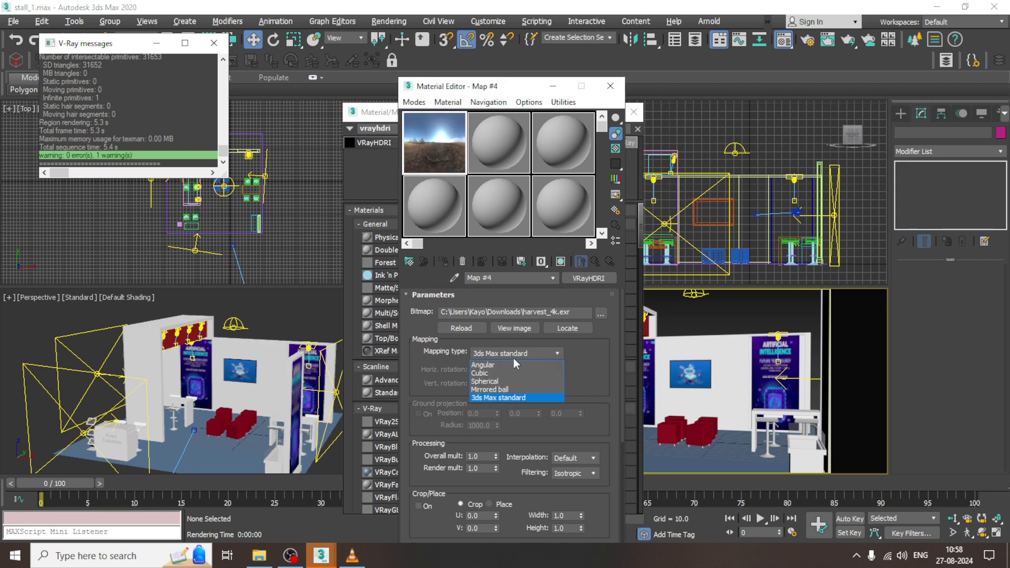
pyautogui.click(517, 383)
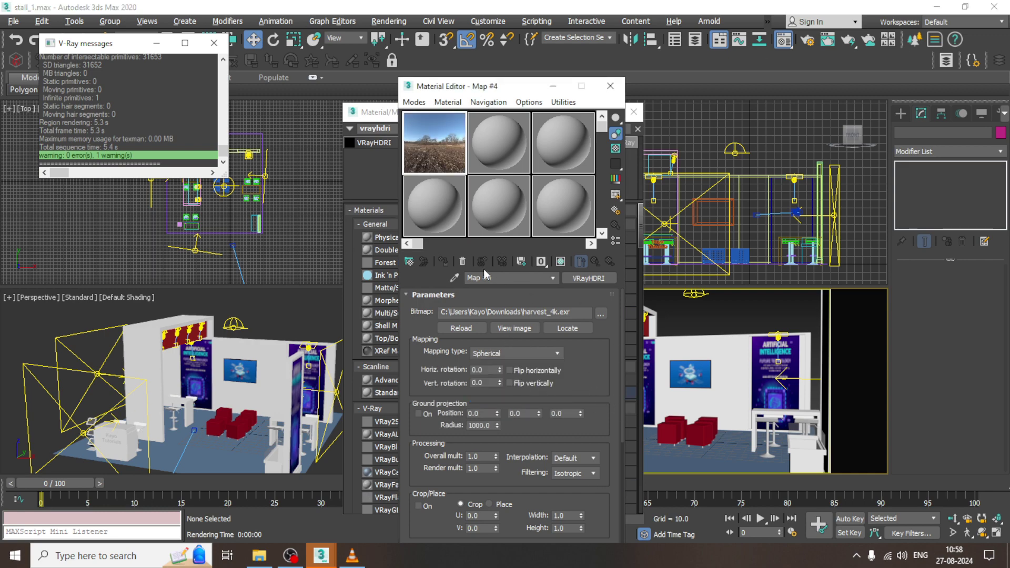
# Assign the VRayHDRI map from the first sample slot as the scene's environment map, and clear away the map browser and environment windows
pyautogui.click(553, 86)
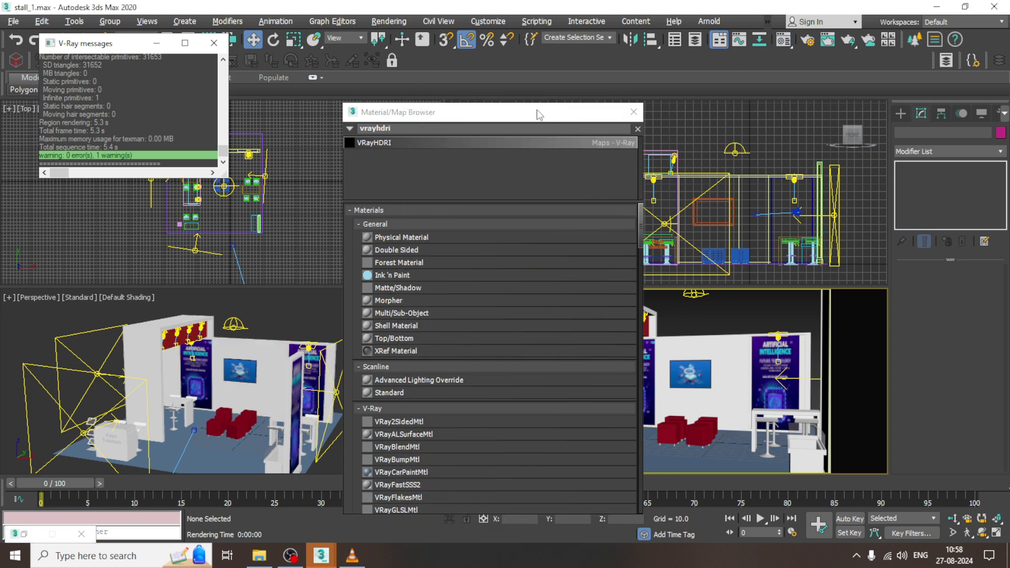
pyautogui.click(396, 22)
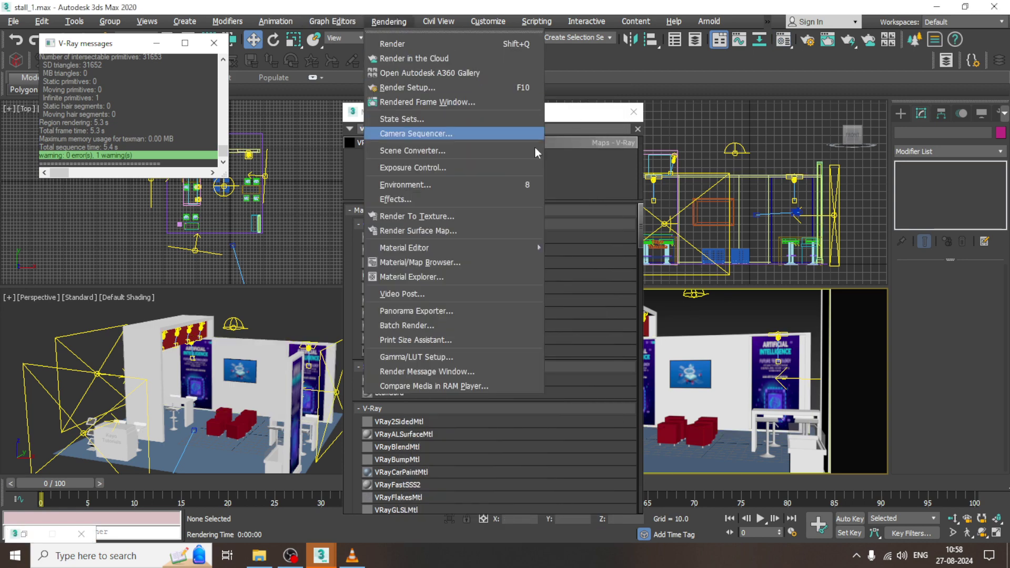
pyautogui.click(421, 179)
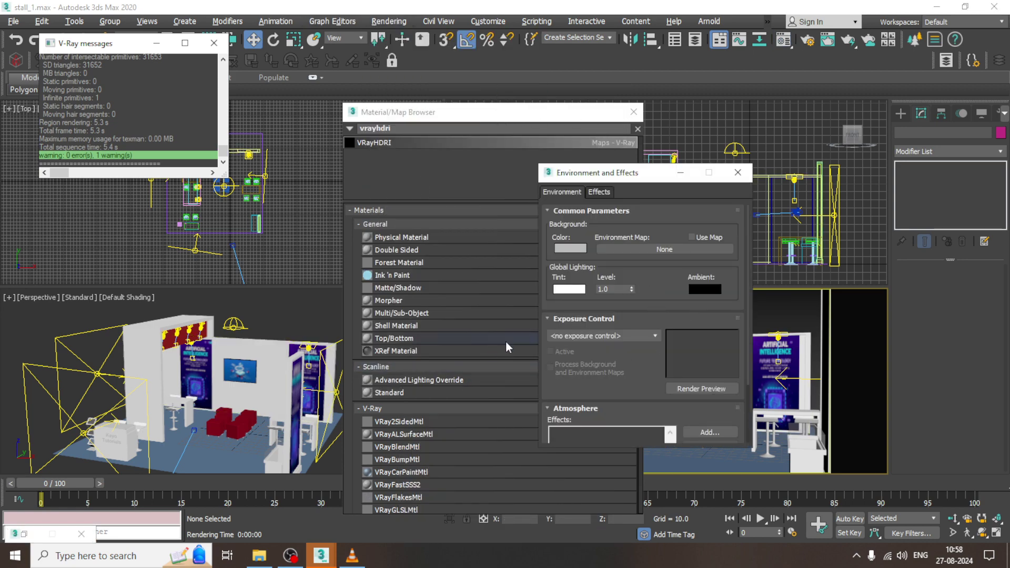
pyautogui.press('m')
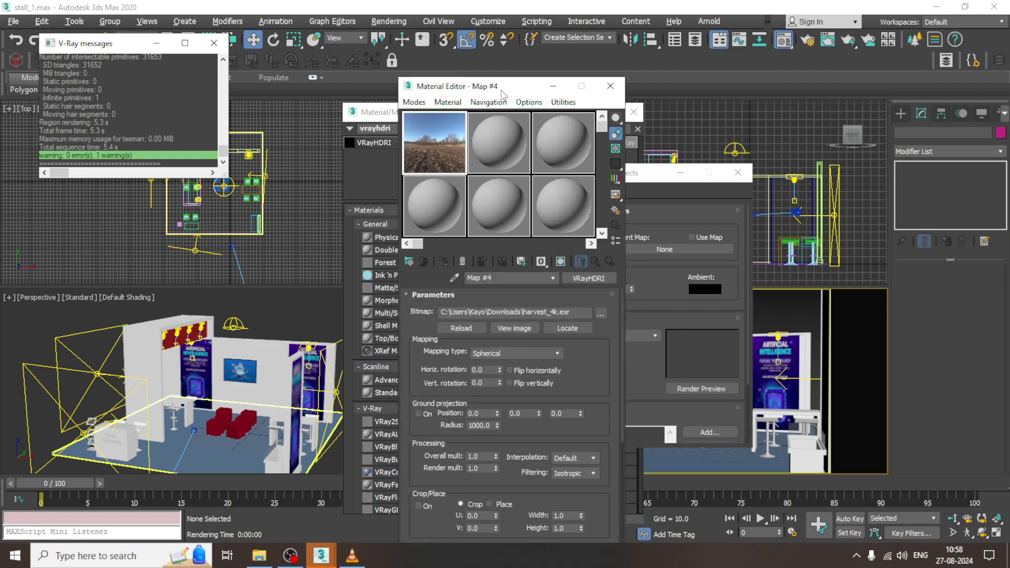
pyautogui.moveTo(502, 91); pyautogui.dragTo(191, 77)
pyautogui.moveTo(116, 147); pyautogui.dragTo(674, 252)
pyautogui.click(630, 348)
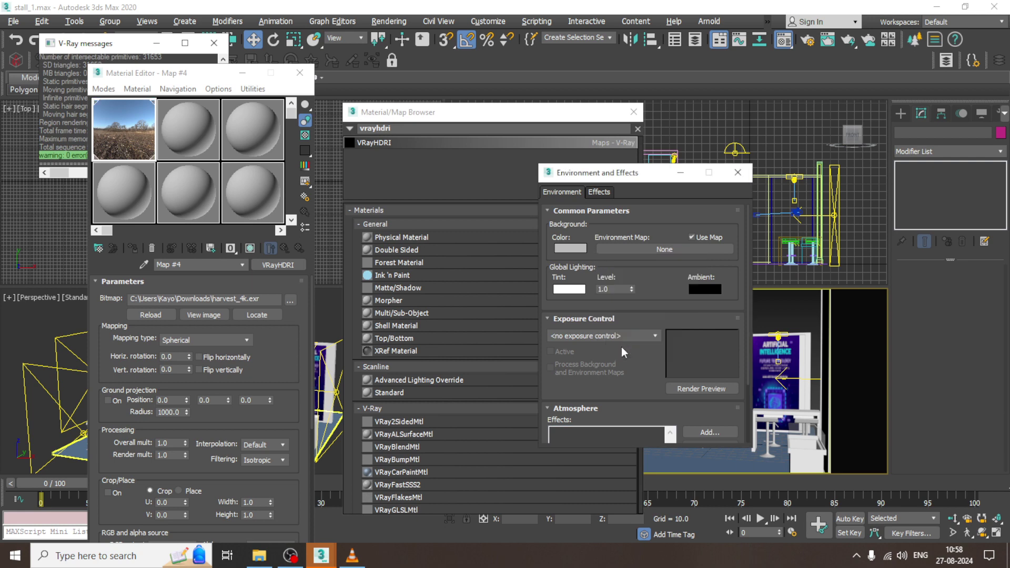
pyautogui.click(633, 115)
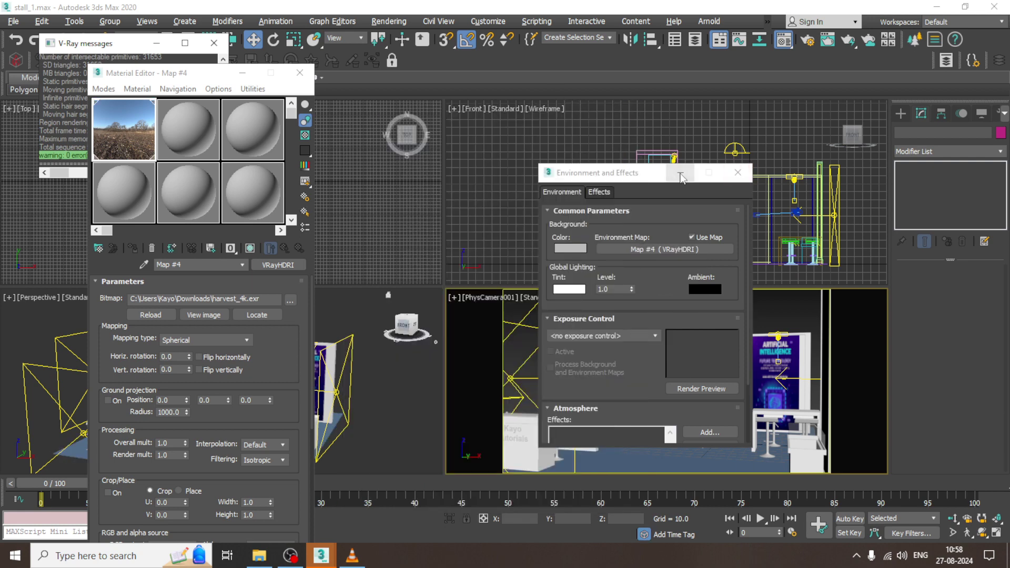
pyautogui.click(680, 172)
# Render the camera view with the HDRI environment map and close the frame buffer
pyautogui.click(389, 21)
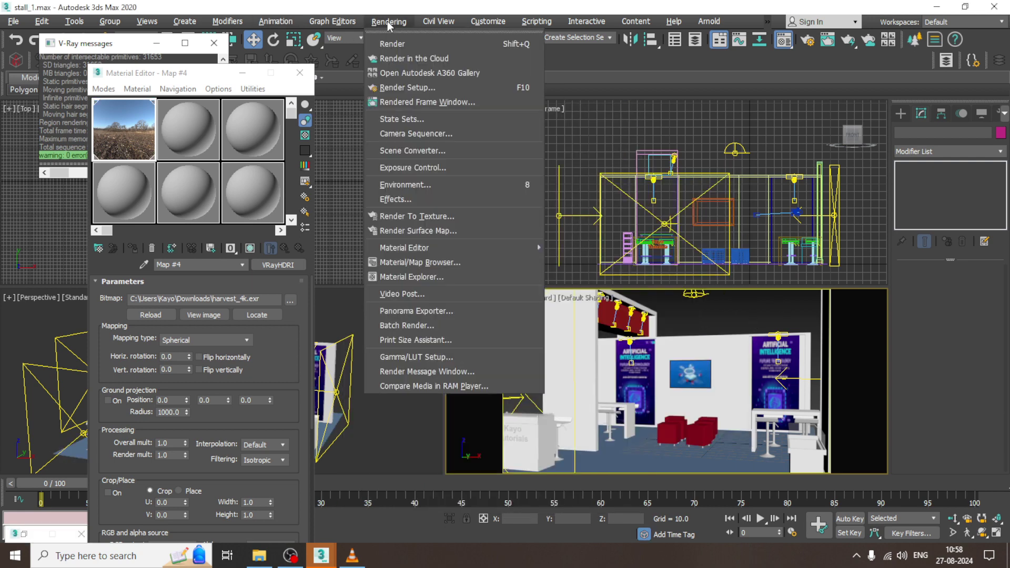
pyautogui.click(401, 47)
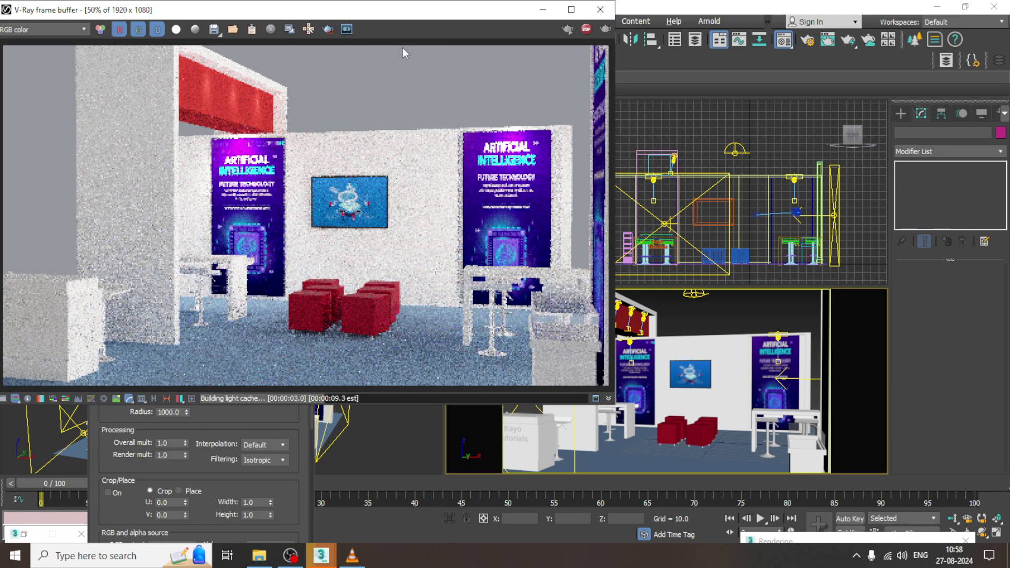
pyautogui.click(600, 9)
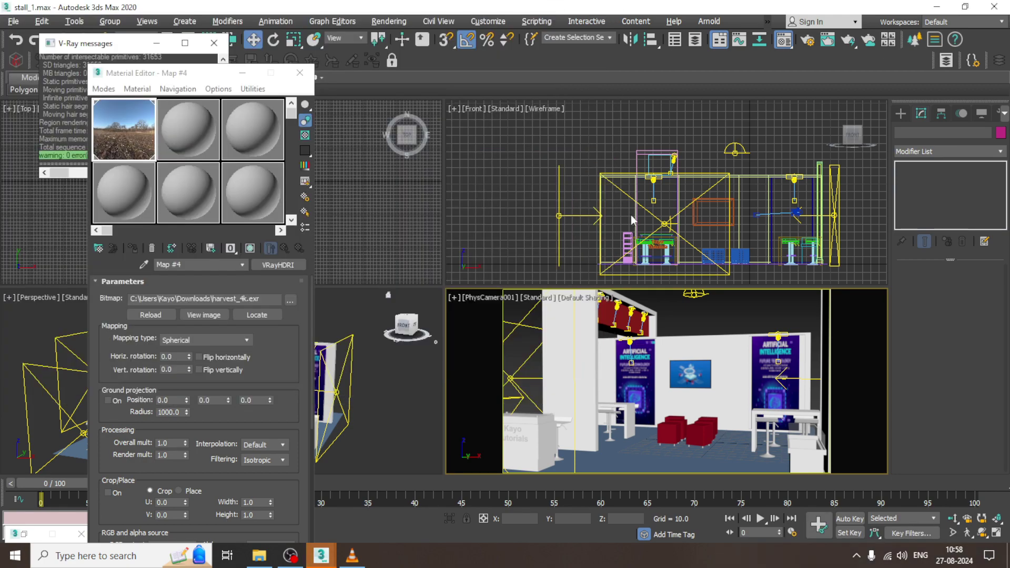
# Enable the V-Ray GI environment with an instance of the VRayHDRI map, and test-render the camera view
pyautogui.click(389, 21)
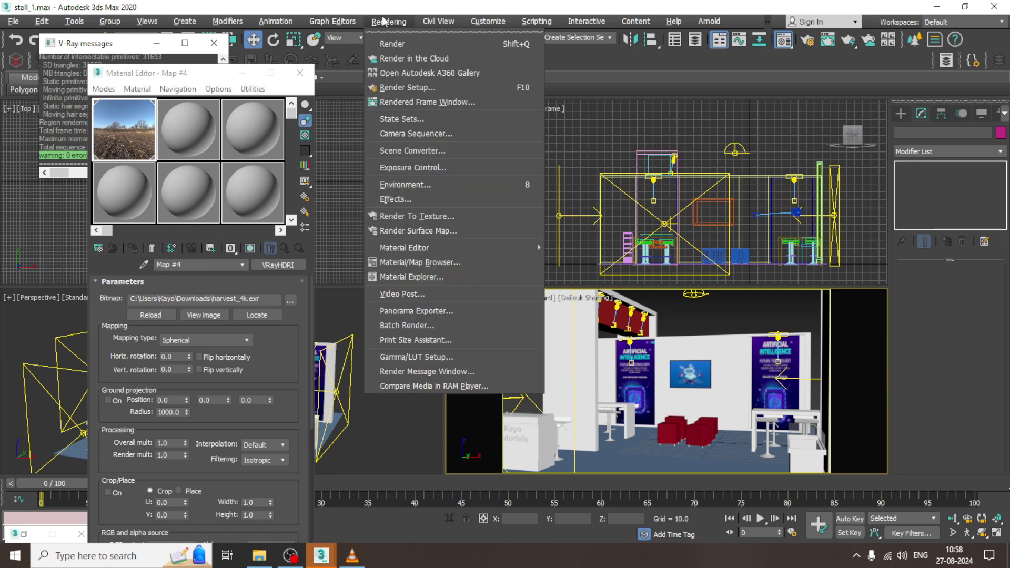
pyautogui.click(446, 85)
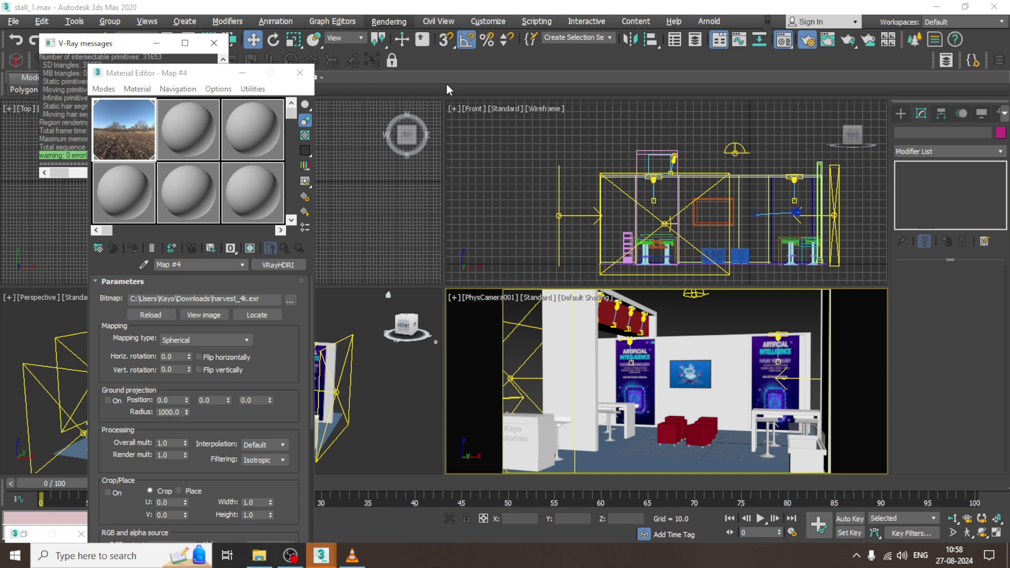
pyautogui.click(368, 183)
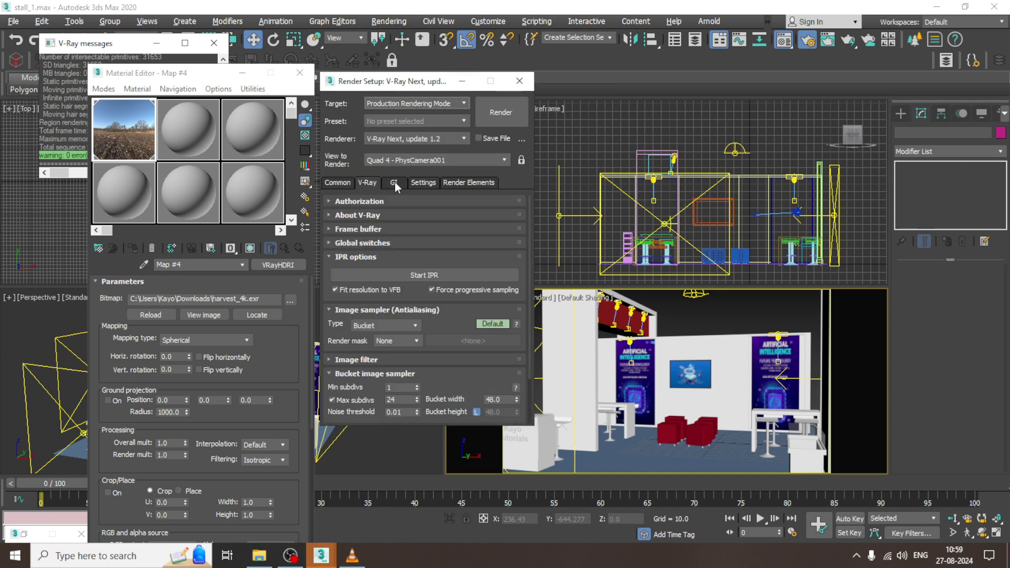
pyautogui.click(370, 360)
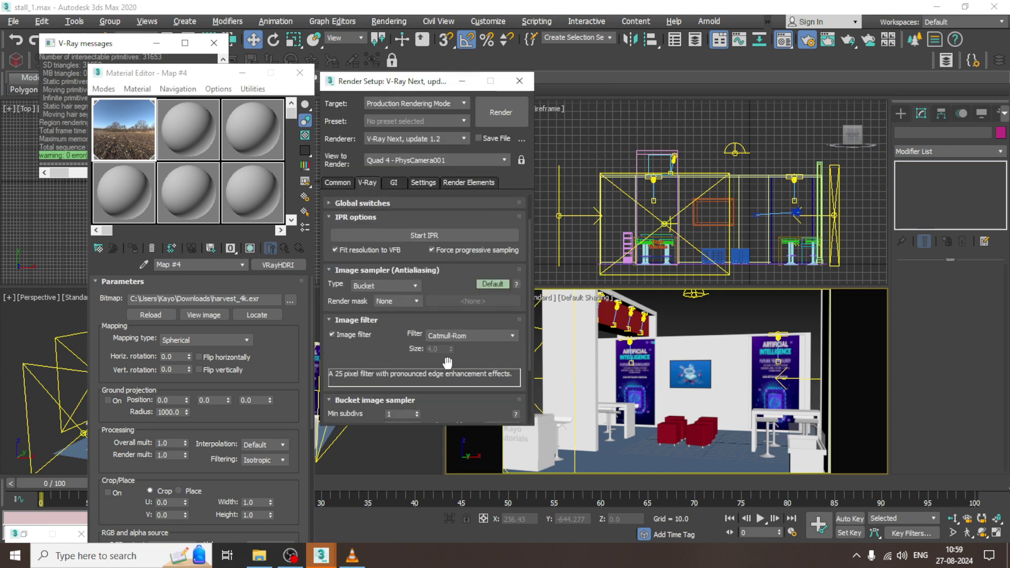
pyautogui.scroll(-4, 365, 384)
pyautogui.moveTo(366, 389); pyautogui.dragTo(468, 258)
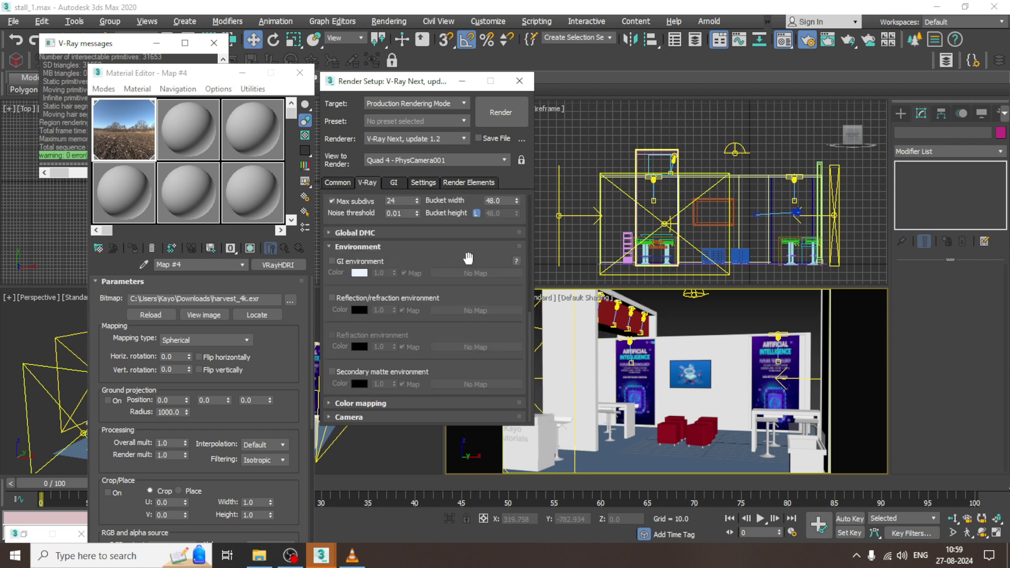
pyautogui.moveTo(131, 138); pyautogui.dragTo(337, 264)
pyautogui.moveTo(135, 138); pyautogui.dragTo(360, 267)
pyautogui.click(331, 262)
pyautogui.click(331, 262)
pyautogui.moveTo(141, 143); pyautogui.dragTo(475, 273)
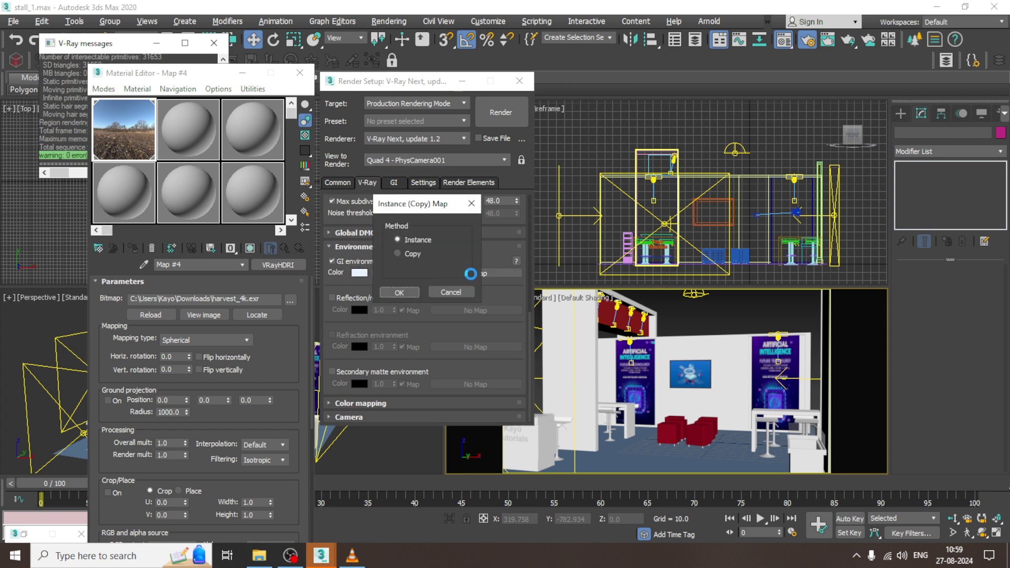
pyautogui.click(399, 294)
pyautogui.click(500, 105)
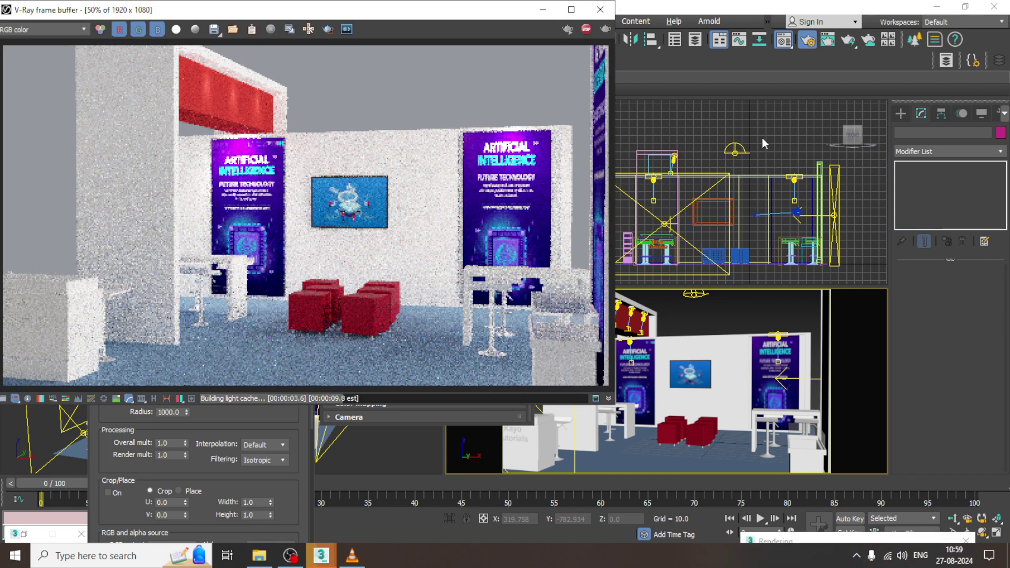
pyautogui.click(600, 9)
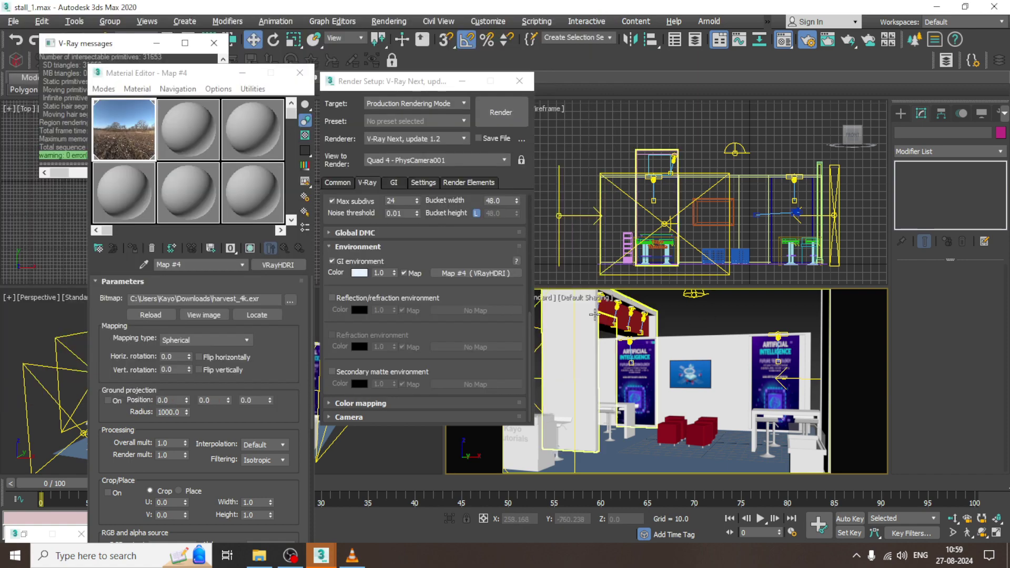
# Switch the render's Color mapping and Global illumination settings to Advanced mode, with Sub-pixel mapping enabled
pyautogui.click(360, 404)
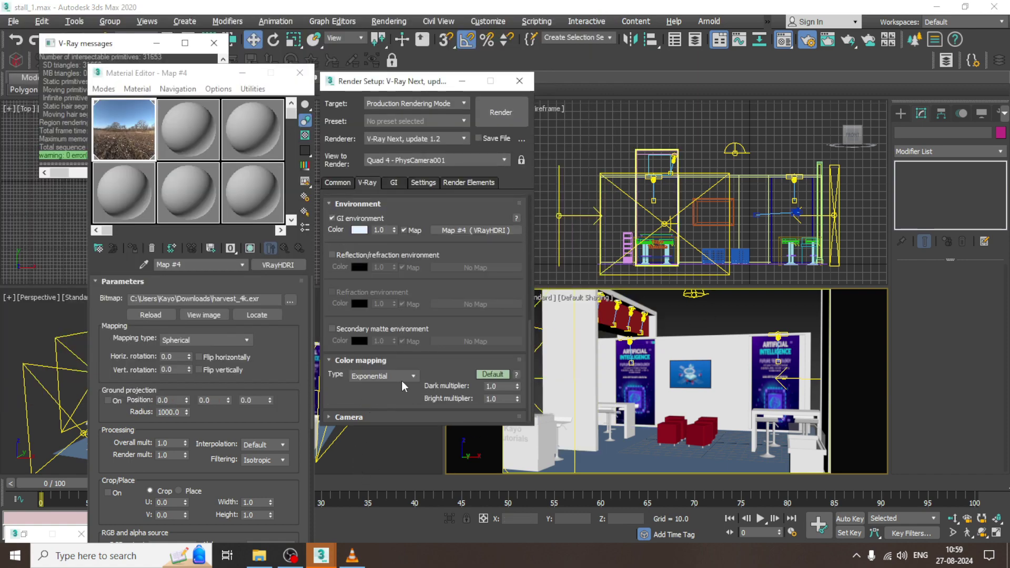
pyautogui.click(495, 374)
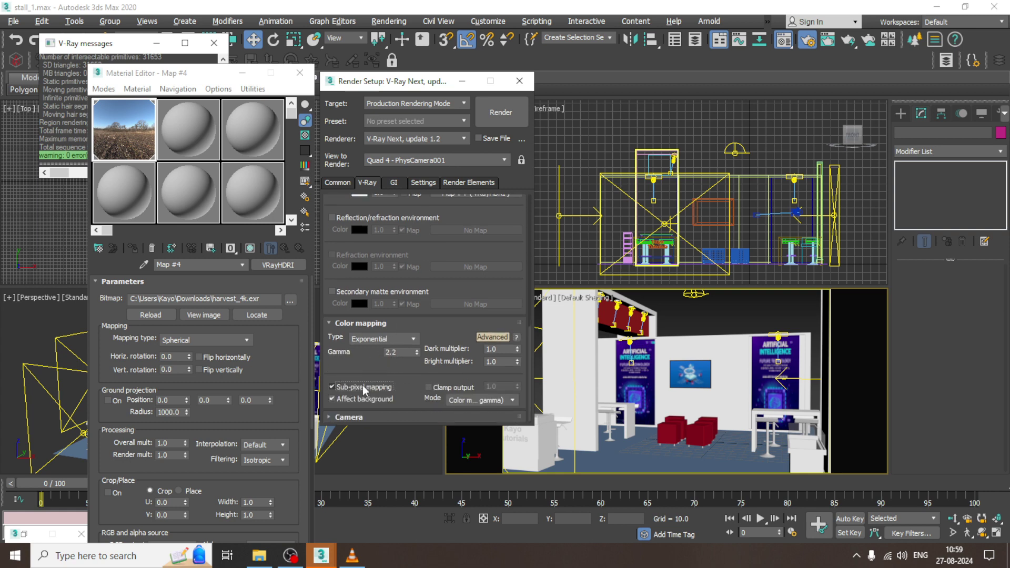
pyautogui.click(393, 183)
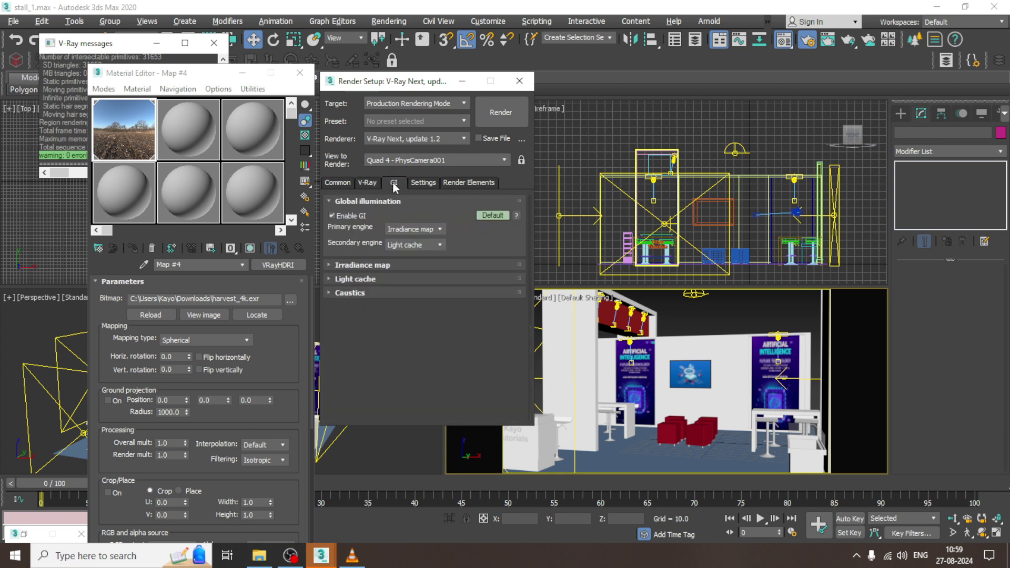
pyautogui.click(493, 215)
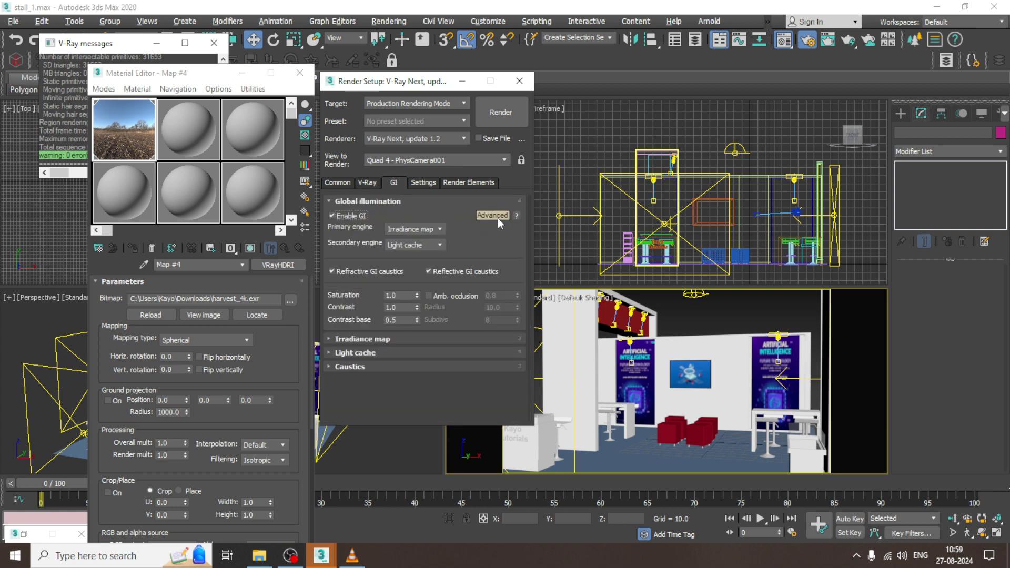
# Switch Global DMC to Advanced mode, set its noise threshold to 0.001, and close the render settings
pyautogui.click(373, 184)
pyautogui.scroll(5, 380, 323)
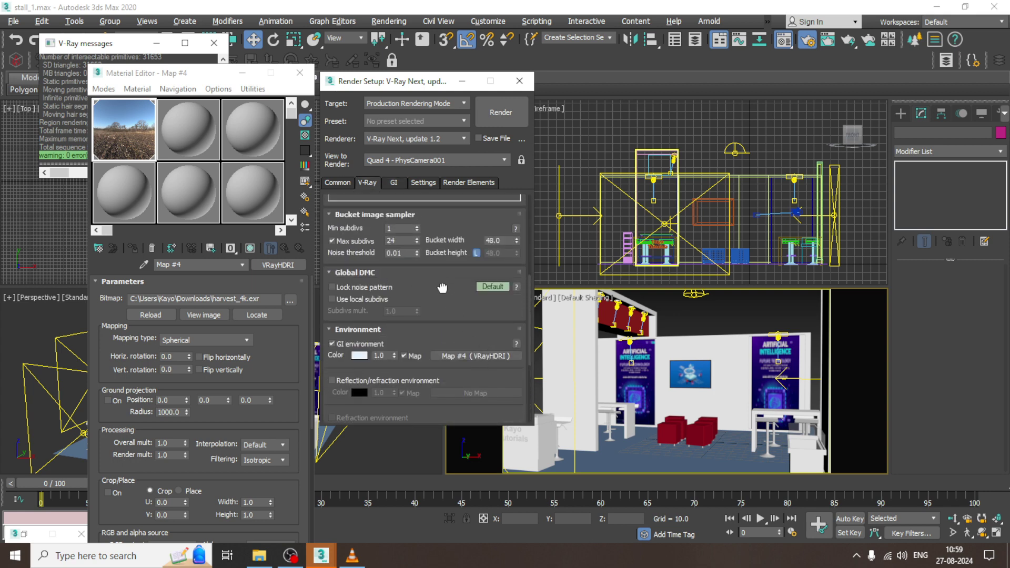
pyautogui.scroll(1, 442, 289)
pyautogui.click(492, 330)
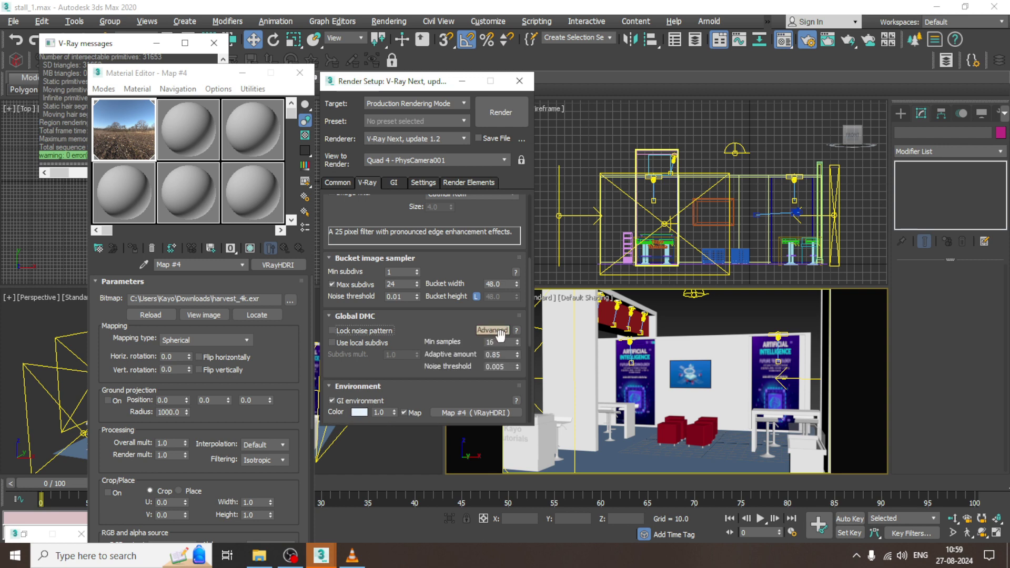
pyautogui.doubleClick(511, 367)
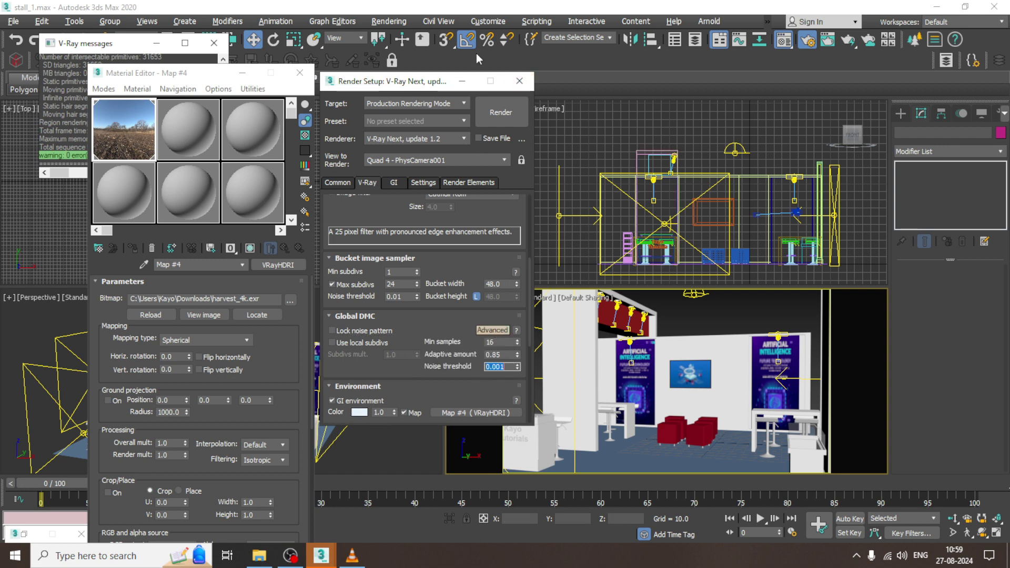
pyautogui.click(520, 81)
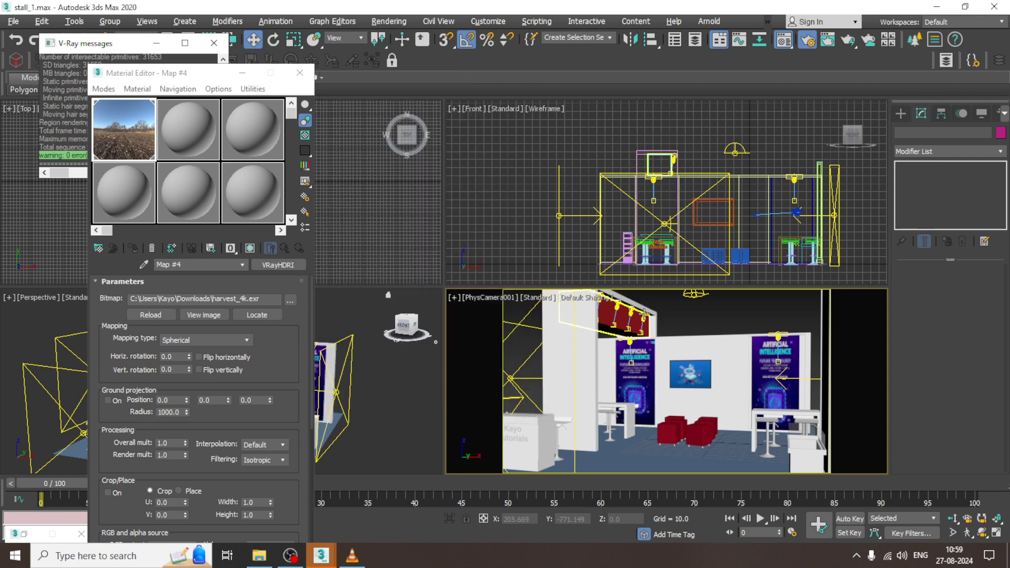
pyautogui.click(633, 341)
pyautogui.click(601, 298)
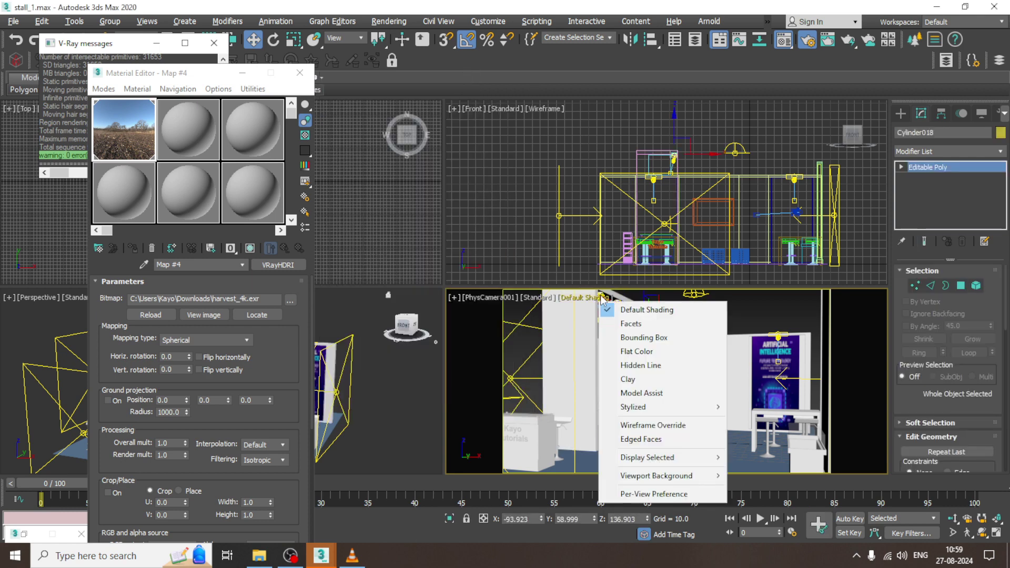
pyautogui.click(743, 301)
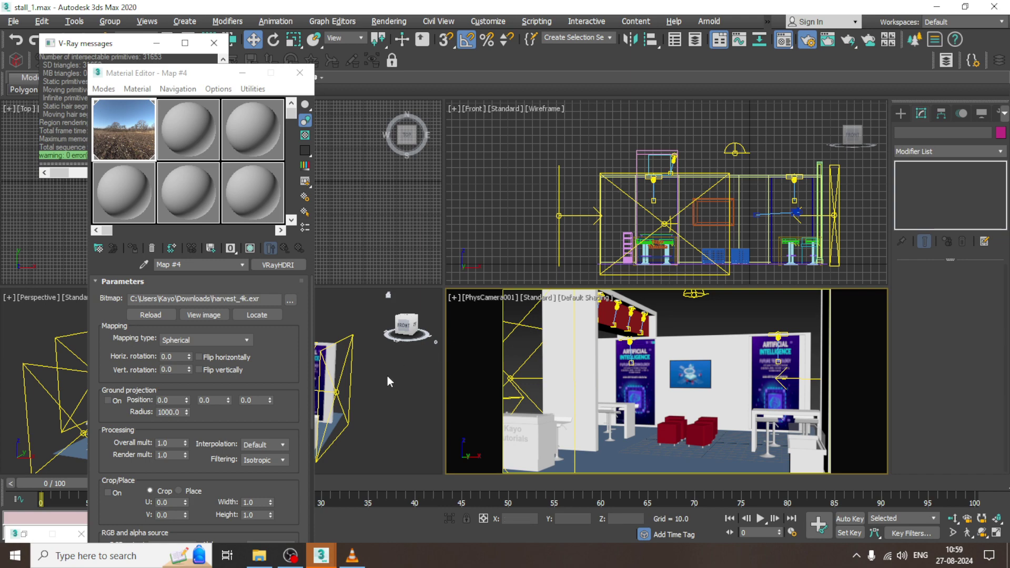
# Set the intensity of the IES light at the near end of the red header to 1157.9 lm
pyautogui.scroll(5, 387, 376)
pyautogui.moveTo(158, 73); pyautogui.dragTo(19, 62)
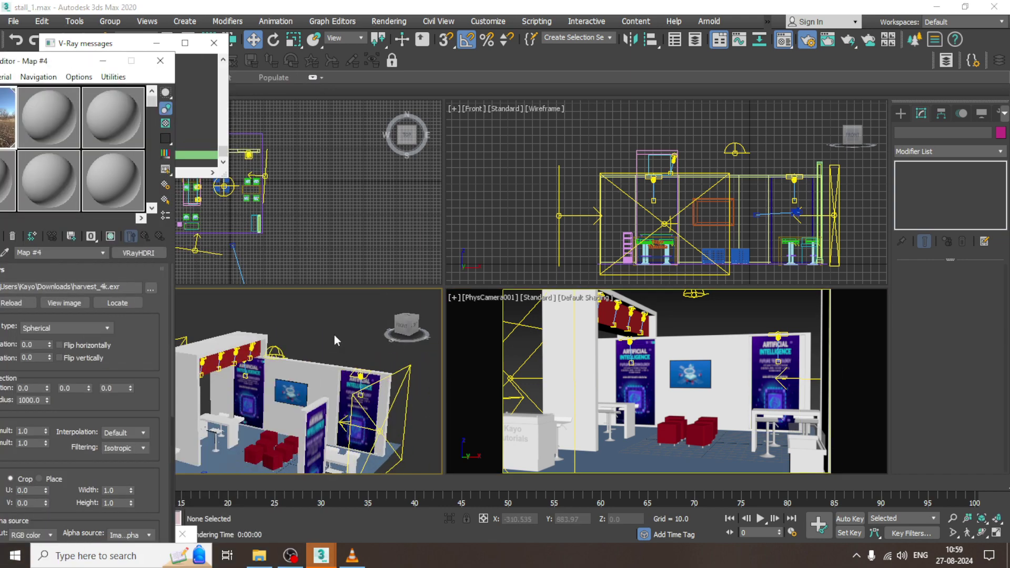
pyautogui.hotkey('alt', 'w')
pyautogui.click(452, 246)
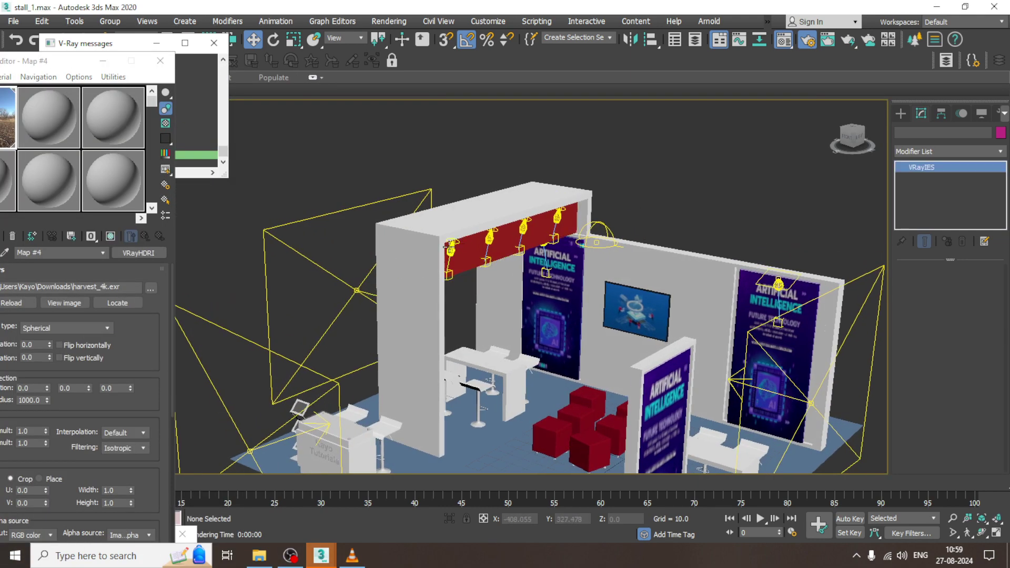
pyautogui.moveTo(960, 423); pyautogui.dragTo(958, 259)
pyautogui.scroll(-1, 995, 375)
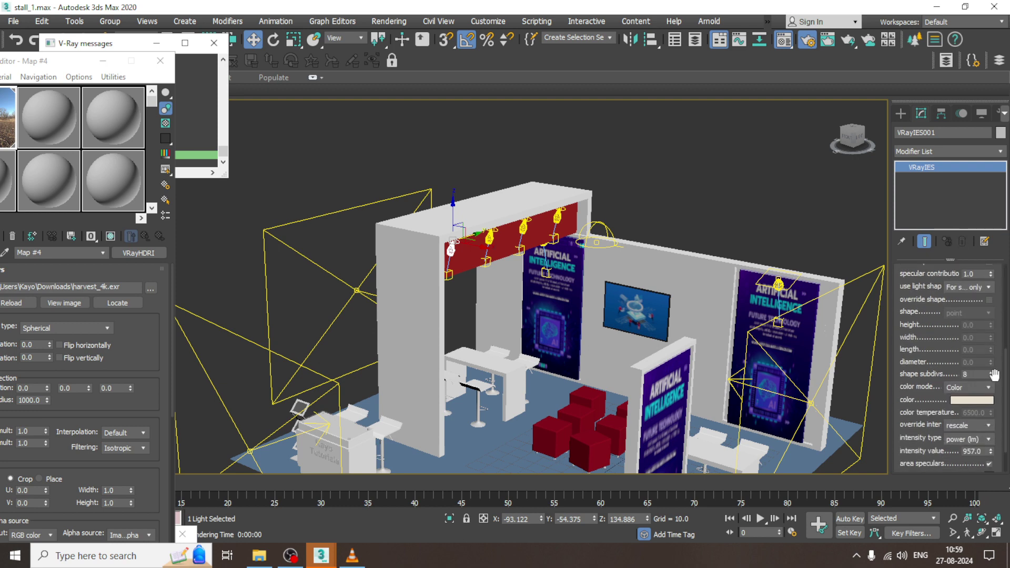
pyautogui.moveTo(991, 453); pyautogui.dragTo(988, 437)
# Delete the other three IES lights along the red header, keeping only the adjusted one
pyautogui.click(489, 239)
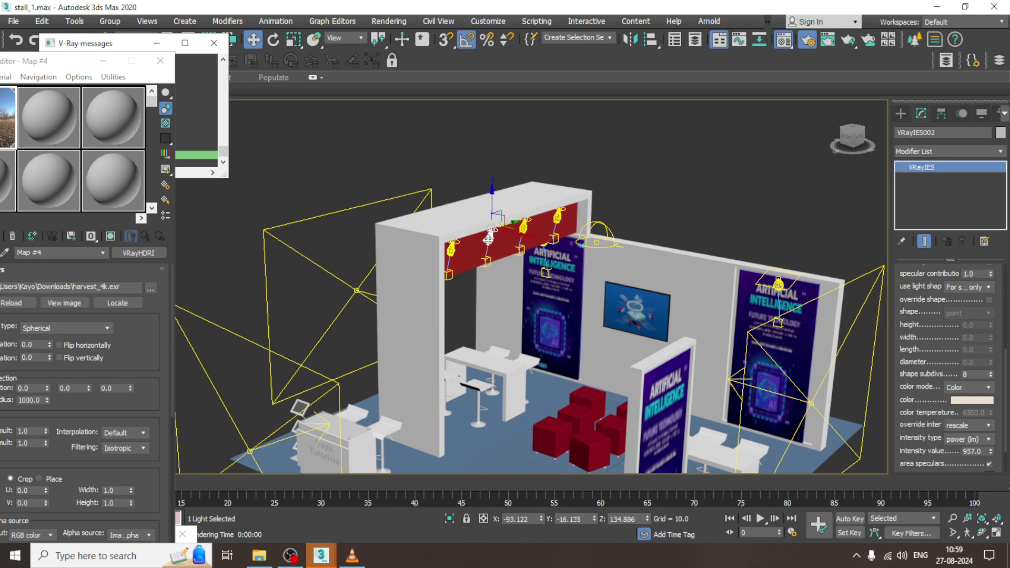
pyautogui.press('Delete')
pyautogui.click(524, 226)
pyautogui.press('Delete')
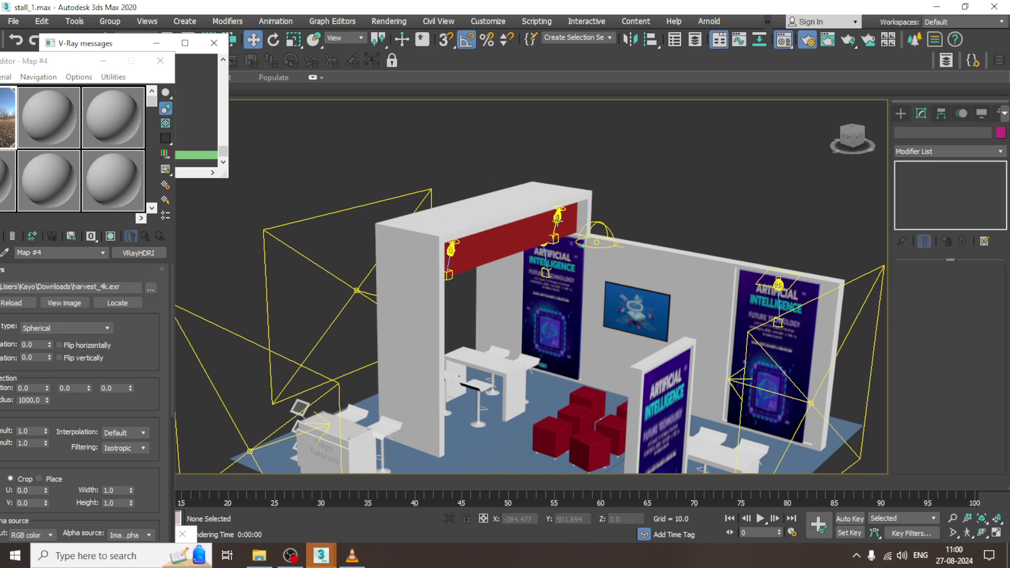
pyautogui.click(557, 216)
pyautogui.press('Delete')
# Clone the remaining IES light together with its target along the red header as three evenly spaced instances
pyautogui.click(451, 250)
pyautogui.keyDown('alt'); pyautogui.moveTo(450, 249); pyautogui.dragTo(451, 250, button='middle'); pyautogui.keyUp('alt')
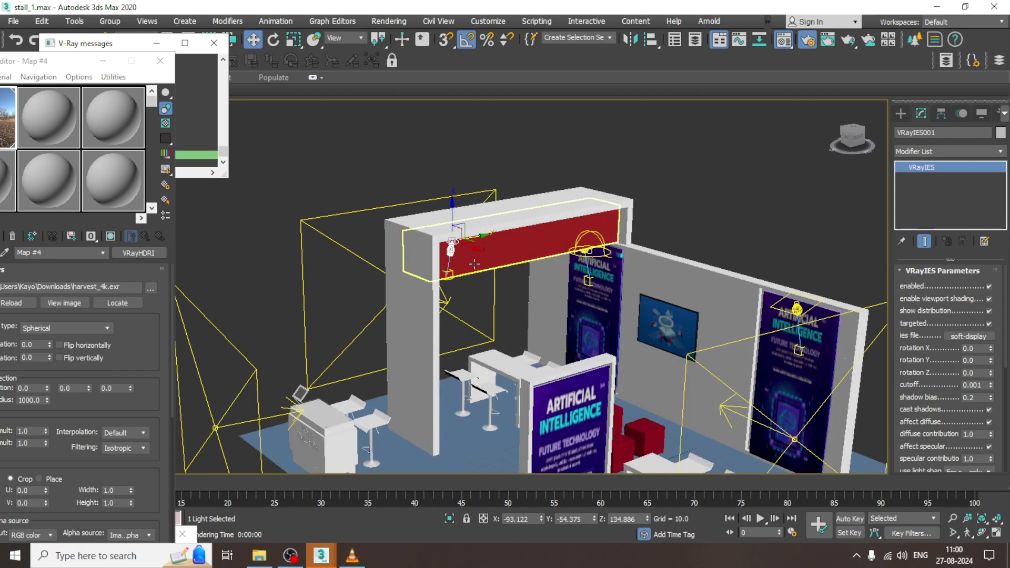
pyautogui.keyDown('shift'); pyautogui.moveTo(450, 249); pyautogui.dragTo(522, 249); pyautogui.keyUp('shift')
pyautogui.click(557, 331)
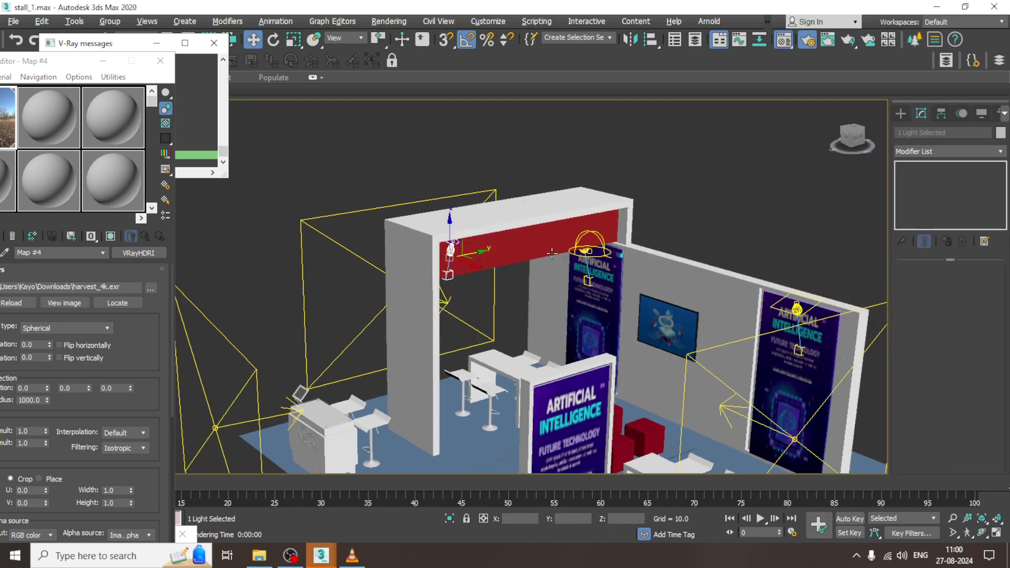
pyautogui.keyDown('alt'); pyautogui.moveTo(556, 331); pyautogui.dragTo(432, 292, button='middle'); pyautogui.keyUp('alt')
pyautogui.scroll(5, 432, 292)
pyautogui.keyDown('shift'); pyautogui.moveTo(431, 292); pyautogui.dragTo(545, 317); pyautogui.keyUp('shift')
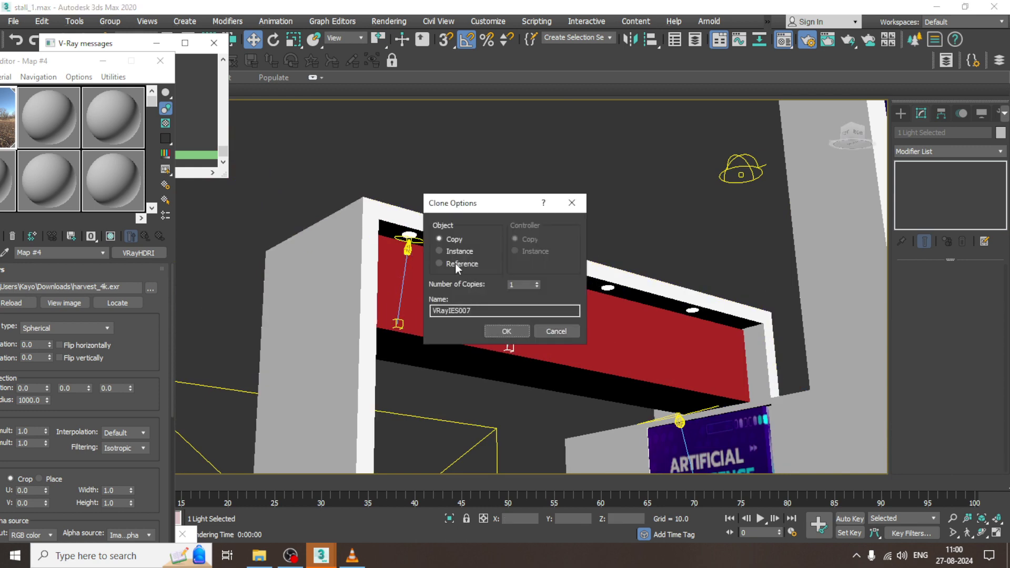
pyautogui.click(537, 283)
pyautogui.click(538, 282)
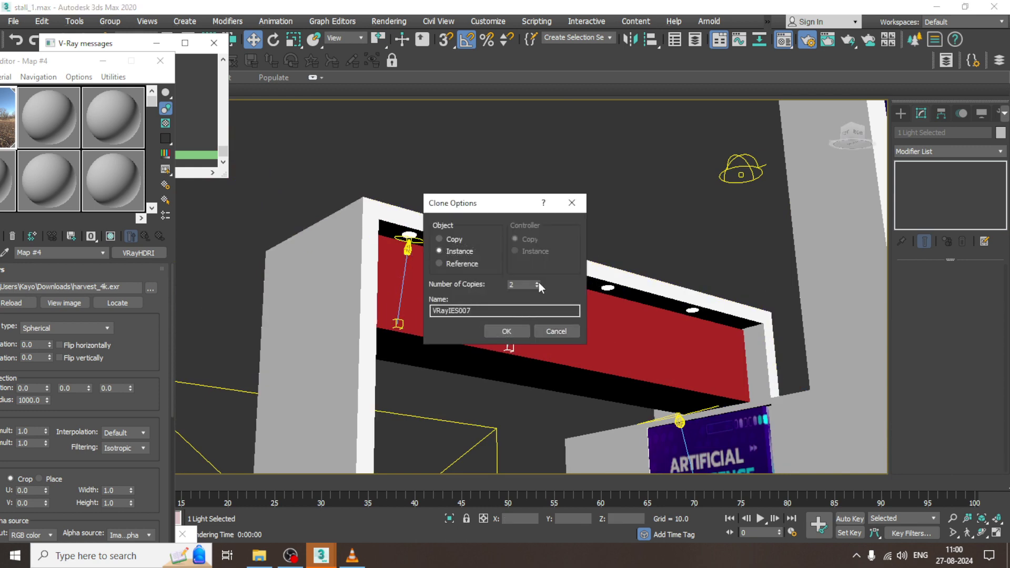
pyautogui.click(503, 330)
pyautogui.keyDown('alt'); pyautogui.moveTo(499, 328); pyautogui.dragTo(568, 264, button='middle'); pyautogui.keyUp('alt')
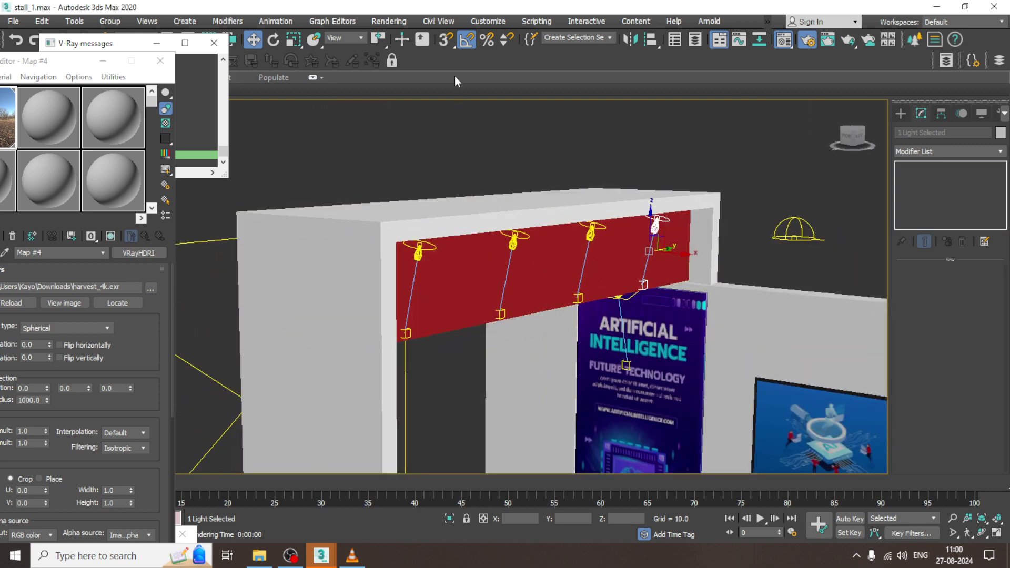
# Test-render the perspective view of the red header and close the frame buffer
pyautogui.click(394, 20)
pyautogui.click(397, 38)
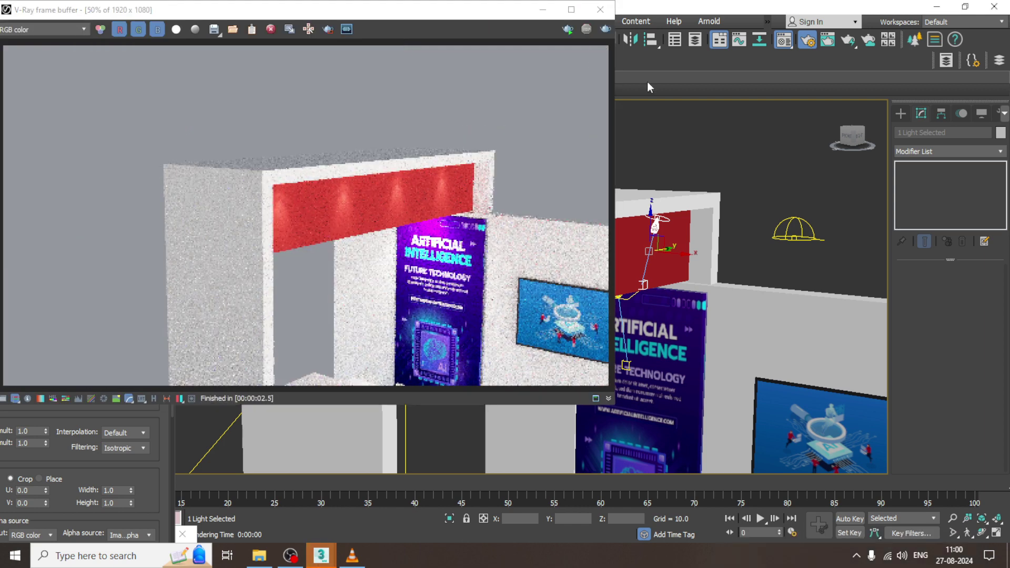
pyautogui.click(608, 16)
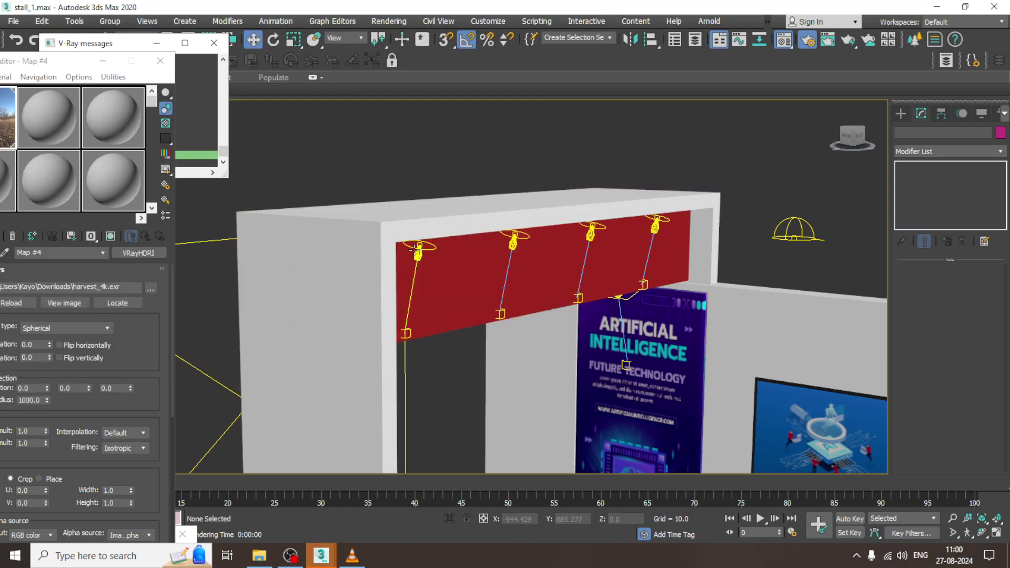
# Set the instanced header IES lights' intensity to 1910.6 lm and test-render the perspective view
pyautogui.moveTo(958, 424); pyautogui.dragTo(959, 277)
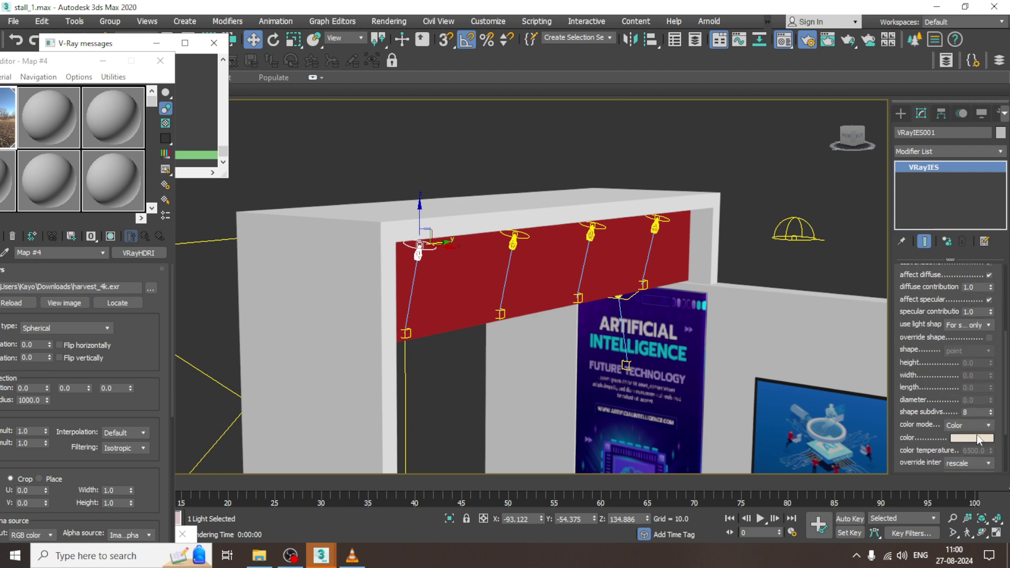
pyautogui.moveTo(935, 438); pyautogui.dragTo(935, 378)
pyautogui.click(954, 378)
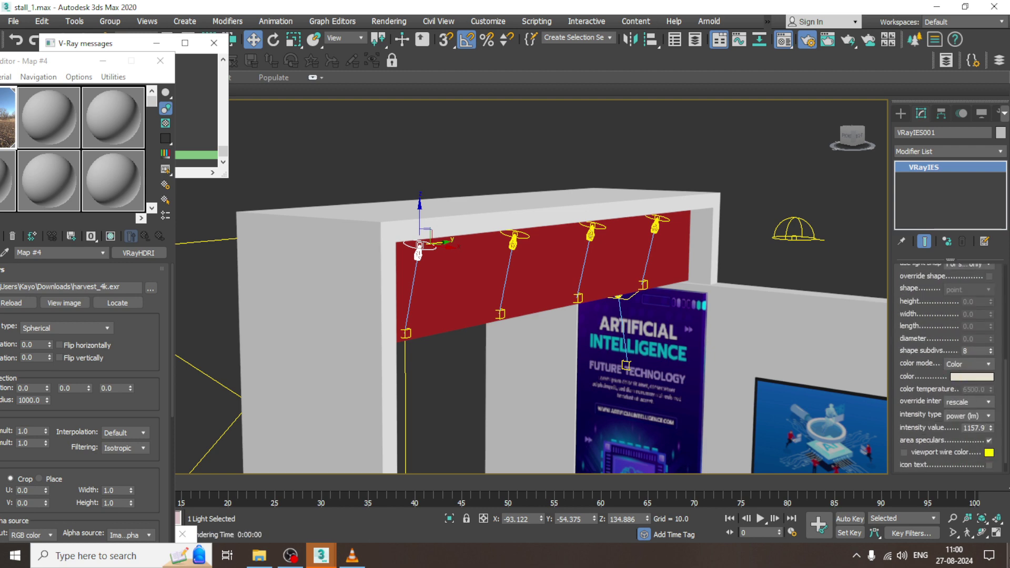
pyautogui.moveTo(992, 430); pyautogui.dragTo(985, 386)
pyautogui.click(375, 21)
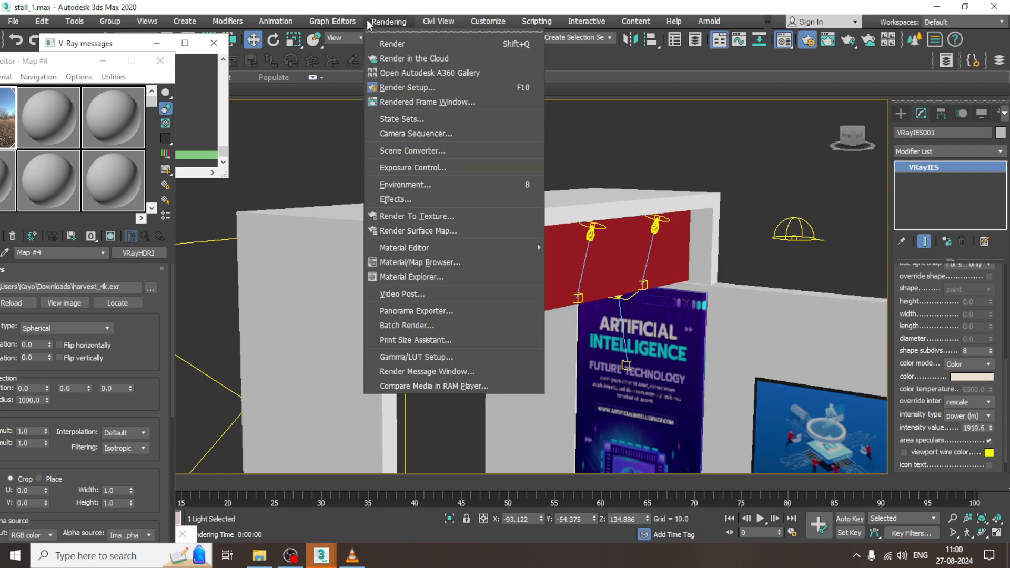
pyautogui.click(391, 42)
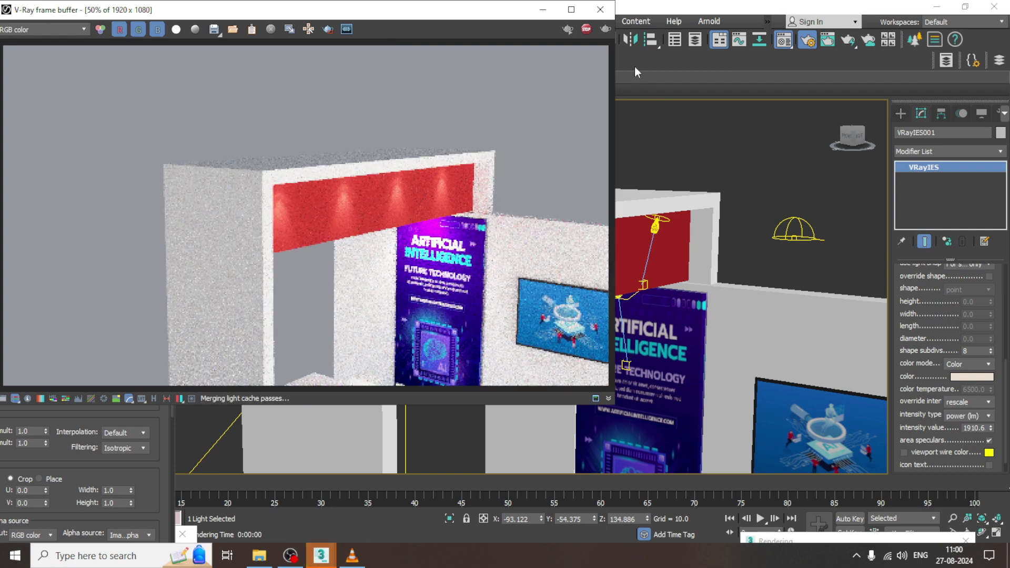
pyautogui.click(601, 10)
# Maximize the PhysCamera001 view, test-render it, and close the frame buffer
pyautogui.click(805, 187)
pyautogui.hotkey('alt', 'w')
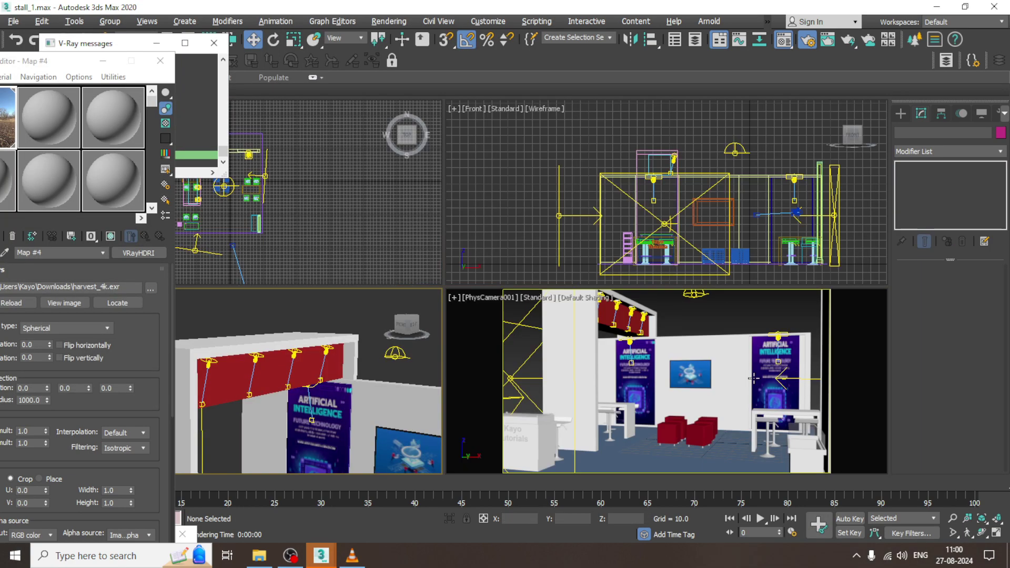
pyautogui.click(754, 378)
pyautogui.hotkey('alt', 'w')
pyautogui.hotkey('shift', 'q')
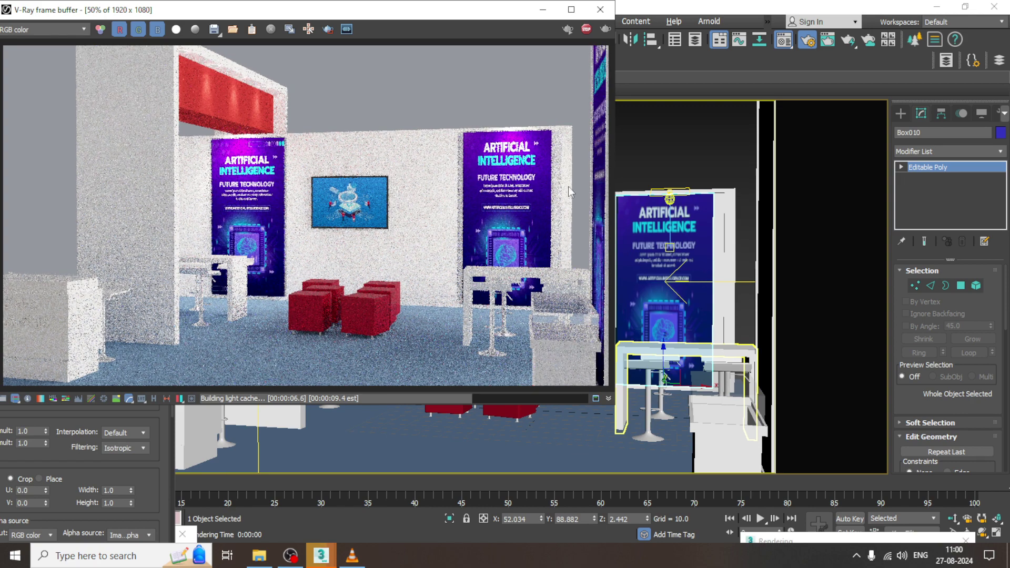
pyautogui.click(600, 10)
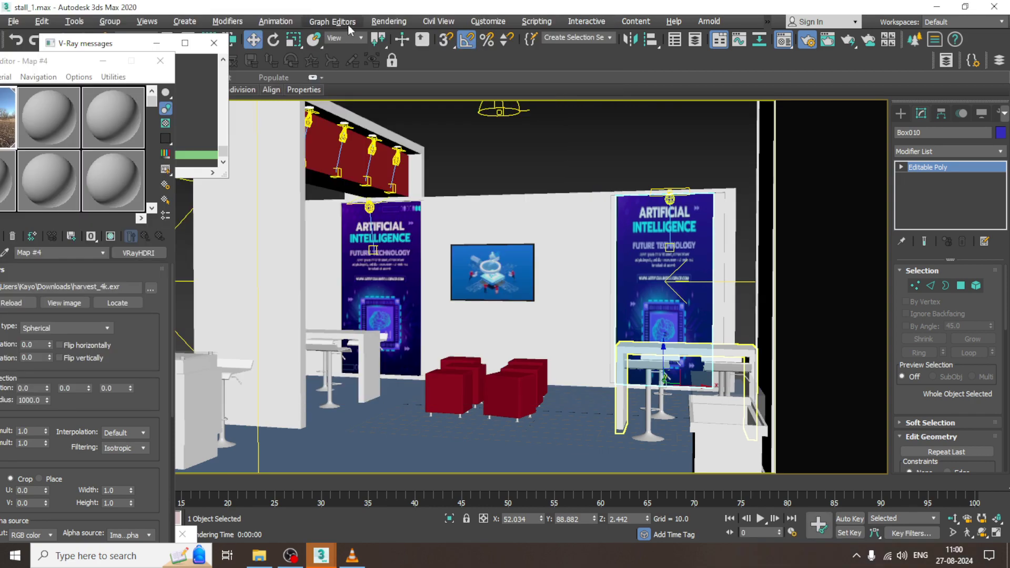
# Clear the selection and open the render settings
pyautogui.click(590, 222)
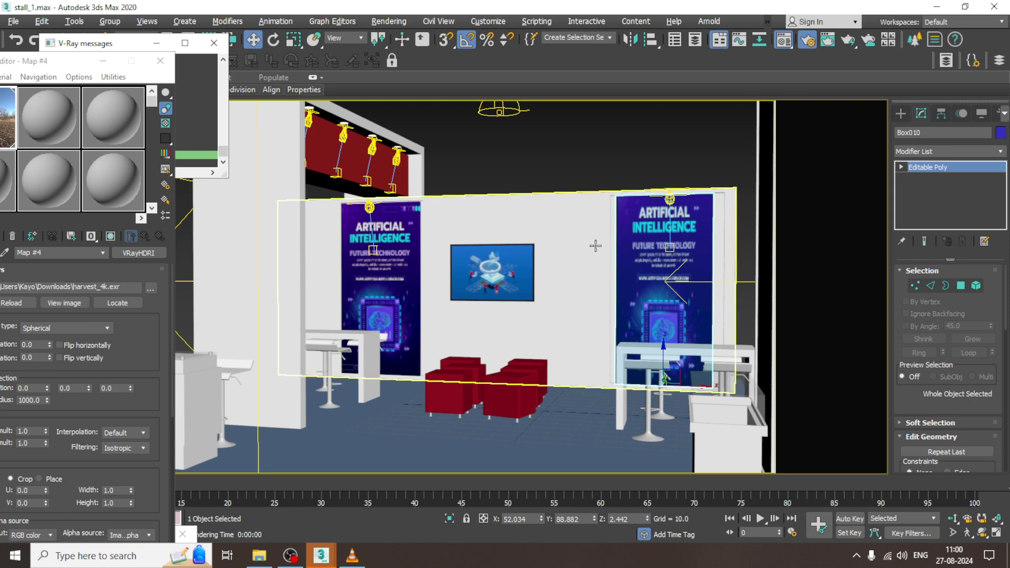
pyautogui.click(543, 163)
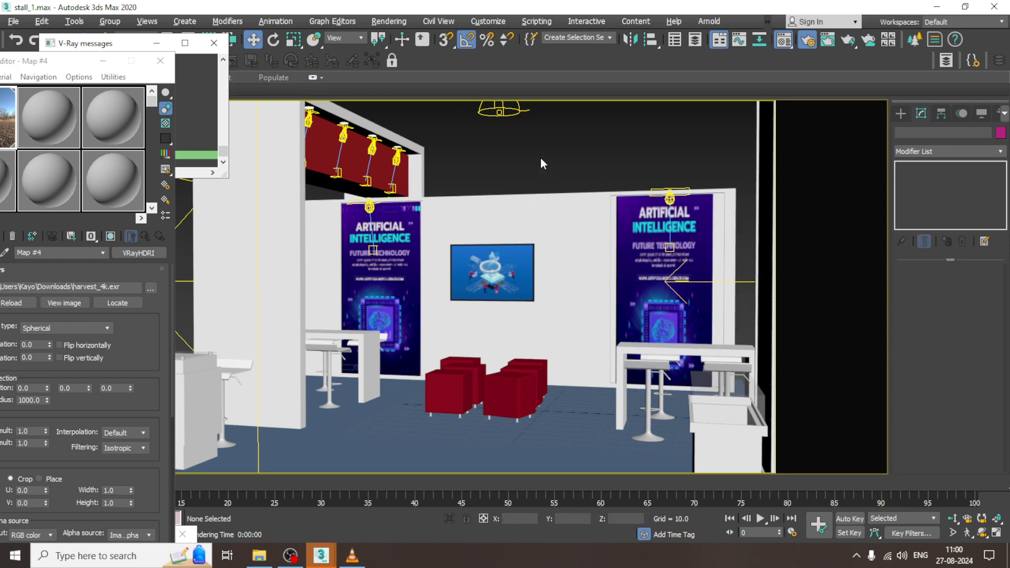
pyautogui.click(389, 21)
pyautogui.click(451, 87)
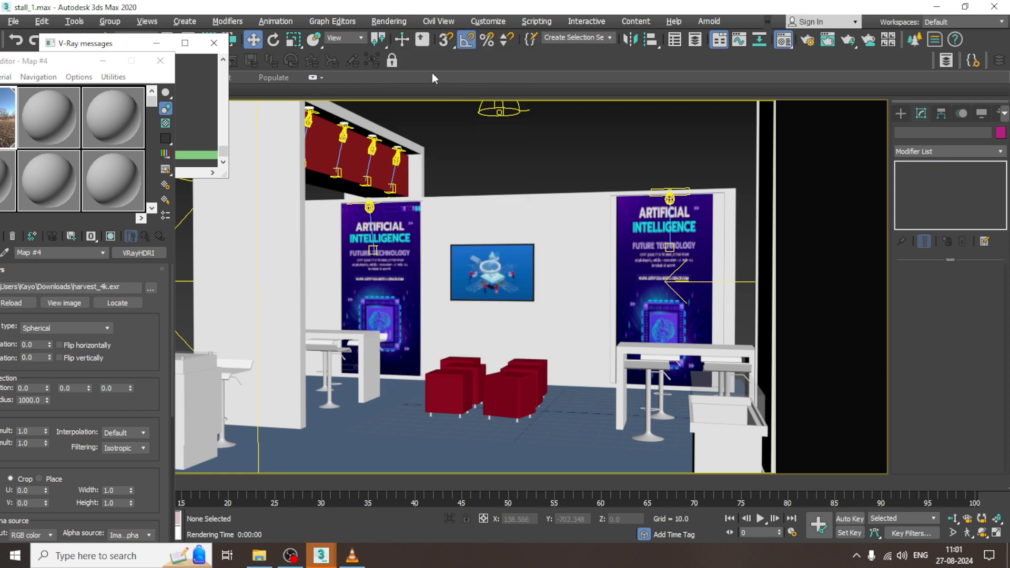
# Set the temperature of the plane light on the stall's right side to 4685.85, test-render the camera view, and minimize the frame buffer
pyautogui.click(746, 281)
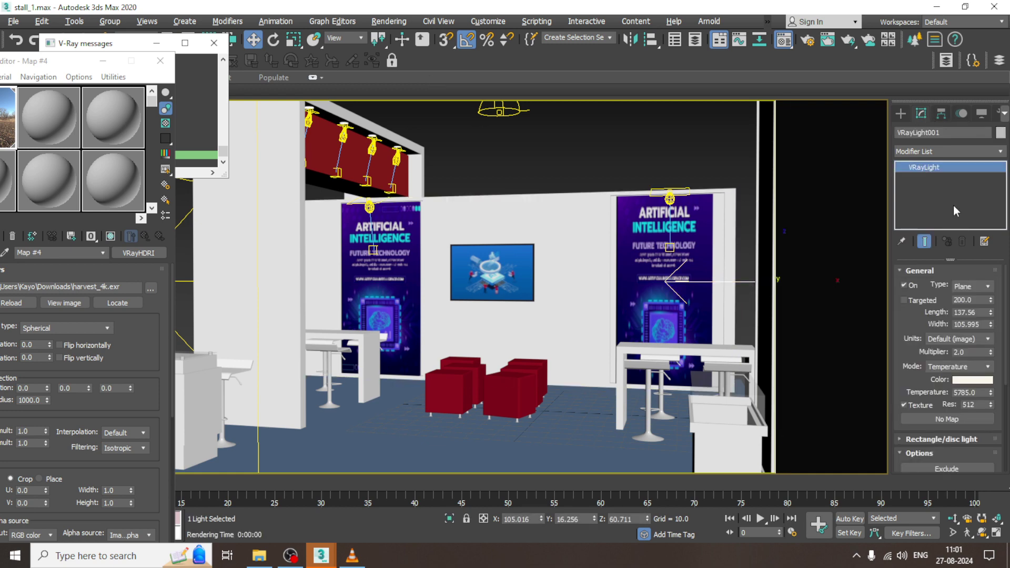
pyautogui.moveTo(992, 395); pyautogui.dragTo(991, 396)
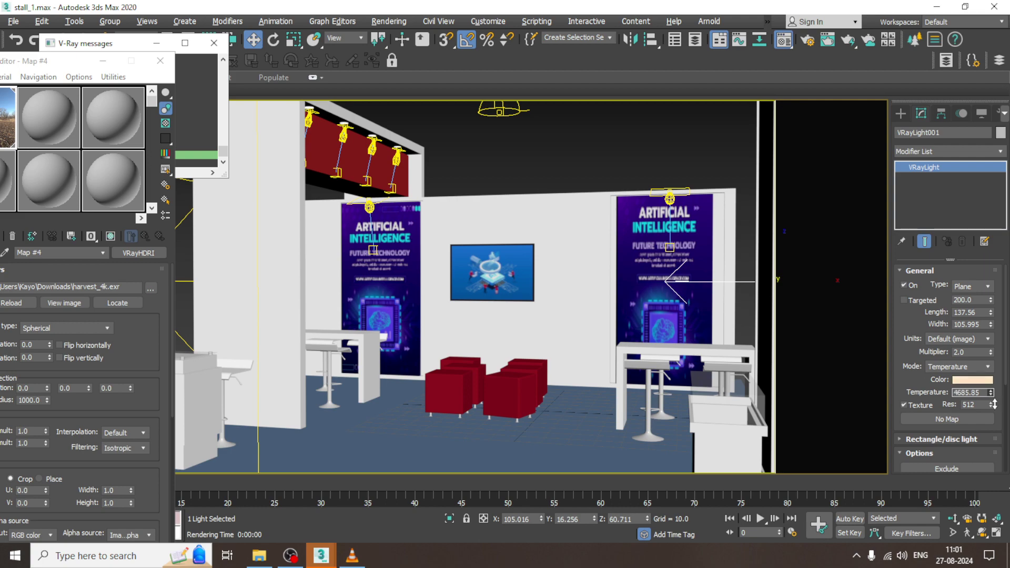
pyautogui.click(389, 21)
pyautogui.click(407, 43)
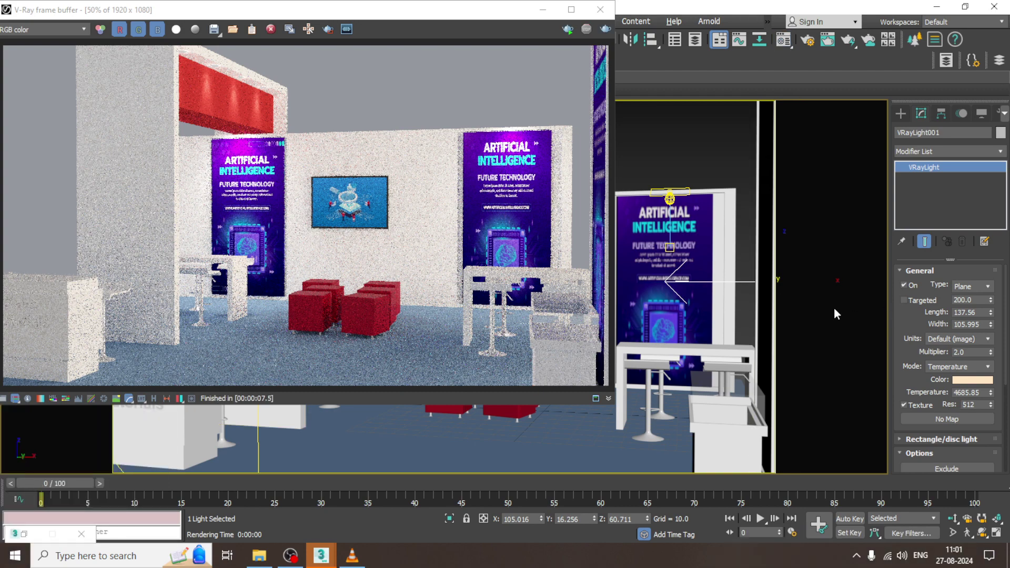
pyautogui.click(547, 11)
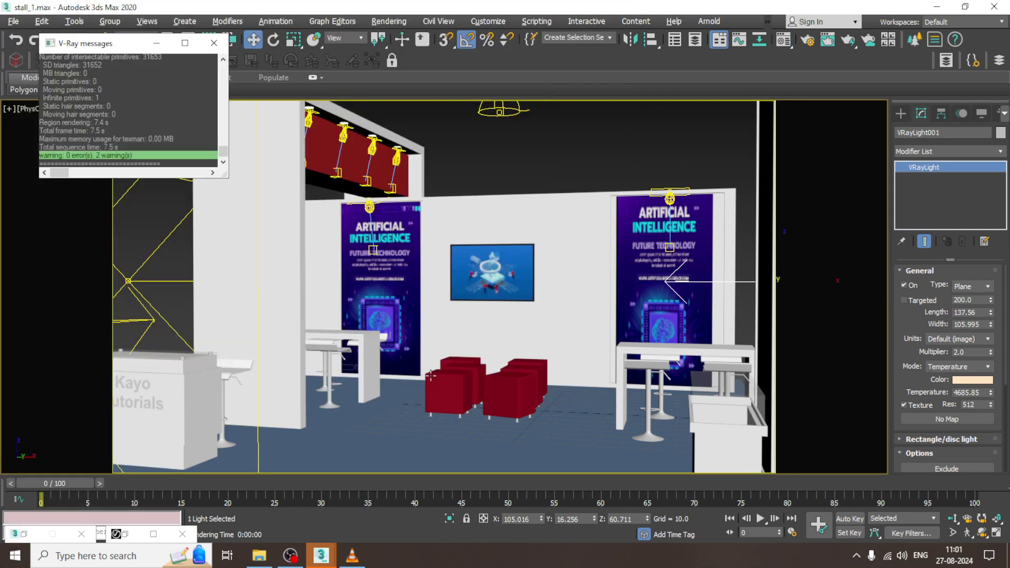
# Examine the settings of the front and right-side plane lights in the maximized perspective view
pyautogui.hotkey('alt', 'w')
pyautogui.click(418, 339)
pyautogui.hotkey('alt', 'w')
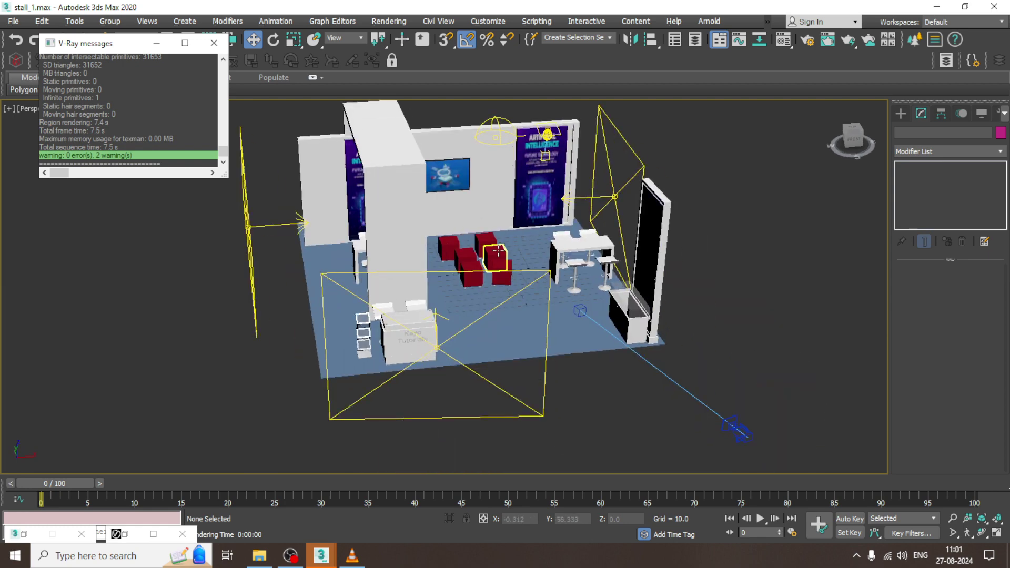
pyautogui.keyDown('alt'); pyautogui.moveTo(498, 252); pyautogui.dragTo(534, 355, button='middle'); pyautogui.keyUp('alt')
pyautogui.click(535, 357)
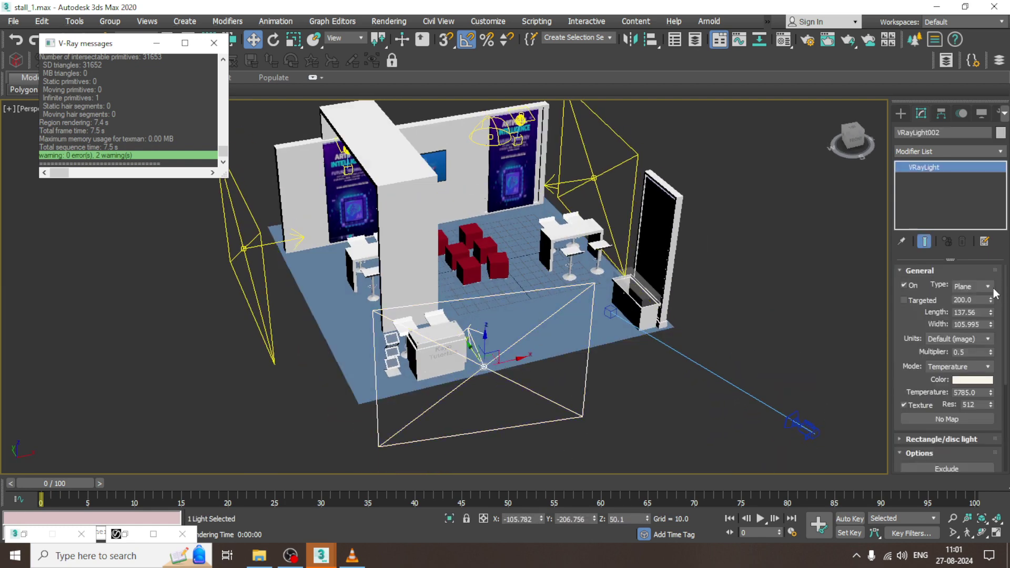
pyautogui.click(593, 178)
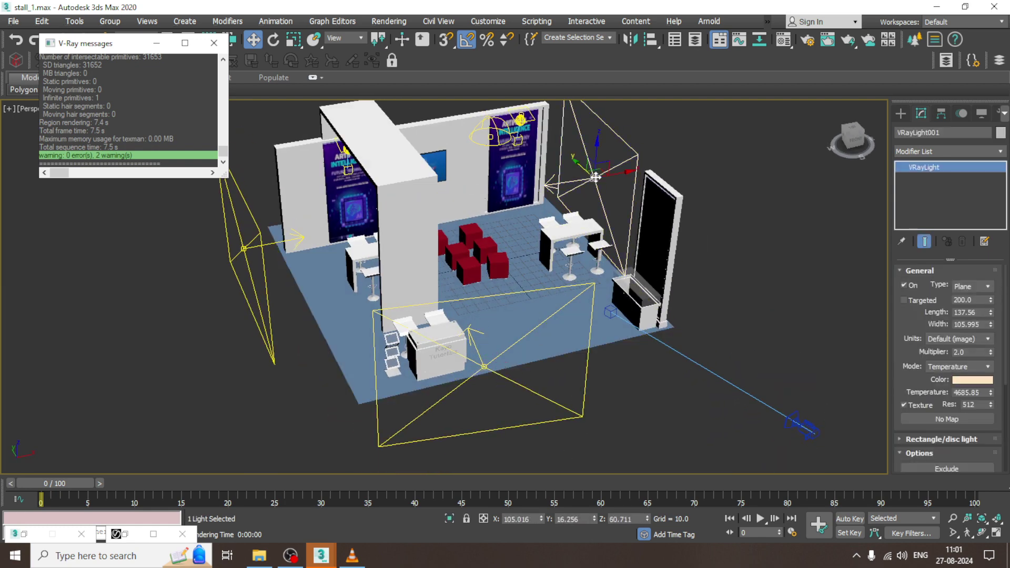
pyautogui.keyDown('alt'); pyautogui.moveTo(593, 178); pyautogui.dragTo(640, 270, button='middle'); pyautogui.keyUp('alt')
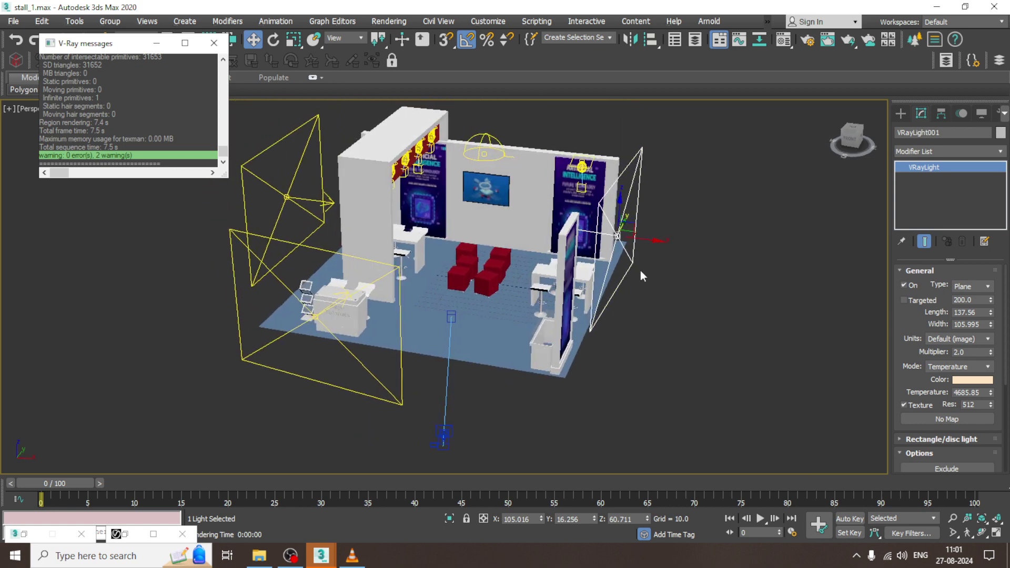
# Assign the VRayHDRI map from the Material Editor as the texture of the right-side plane light
pyautogui.press('m')
pyautogui.click(654, 195)
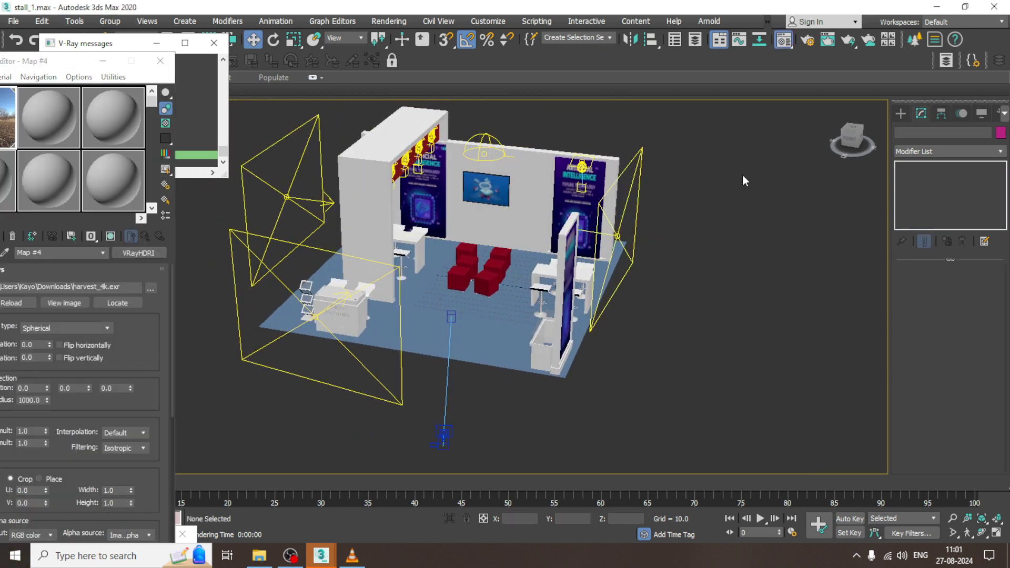
pyautogui.click(620, 235)
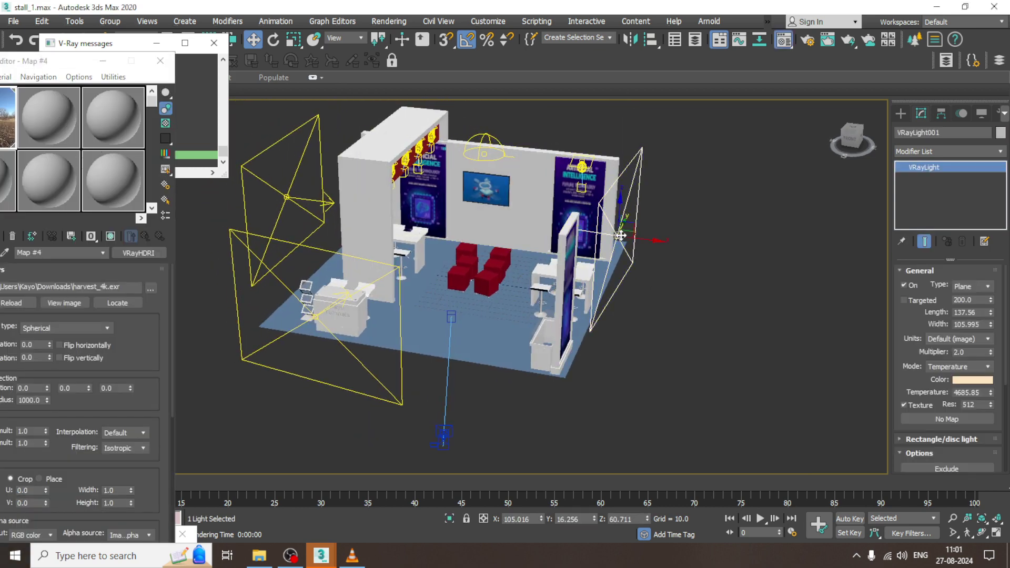
pyautogui.moveTo(5, 138); pyautogui.dragTo(968, 423)
pyautogui.click(476, 314)
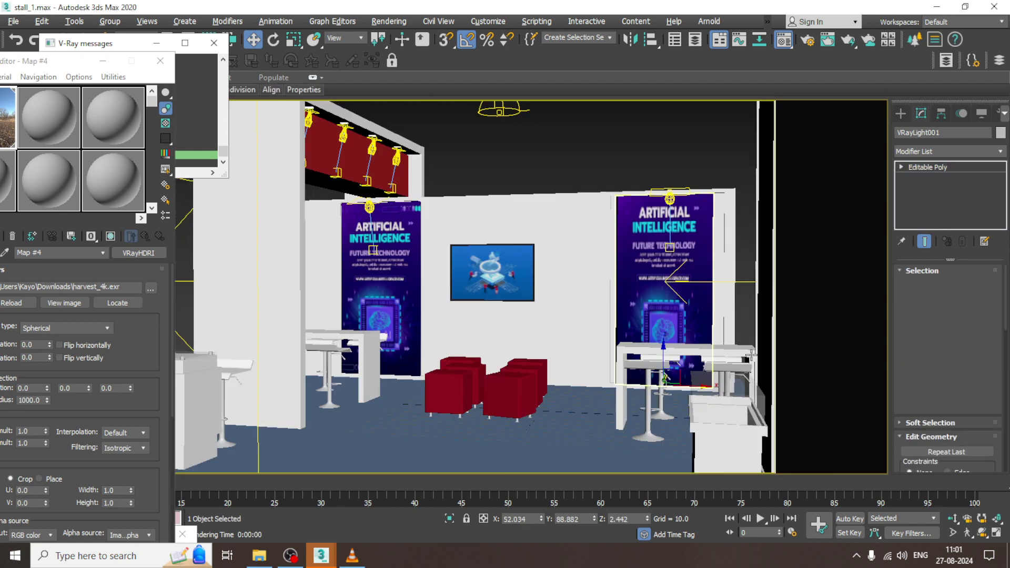
# Test-render the camera view, then clear the VRayHDRI texture map from the right-side plane light
pyautogui.hotkey('shift', 'q')
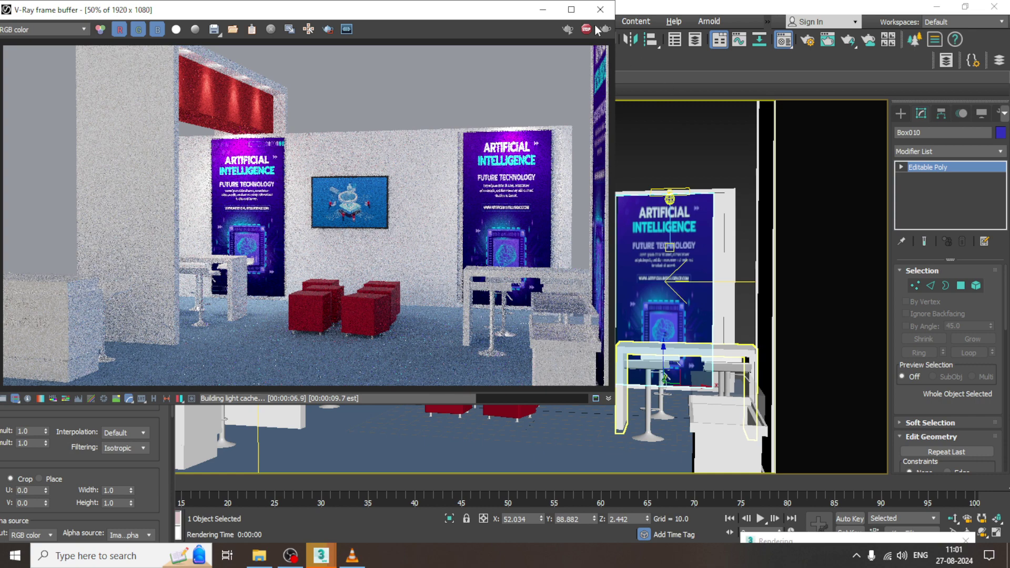
pyautogui.click(600, 9)
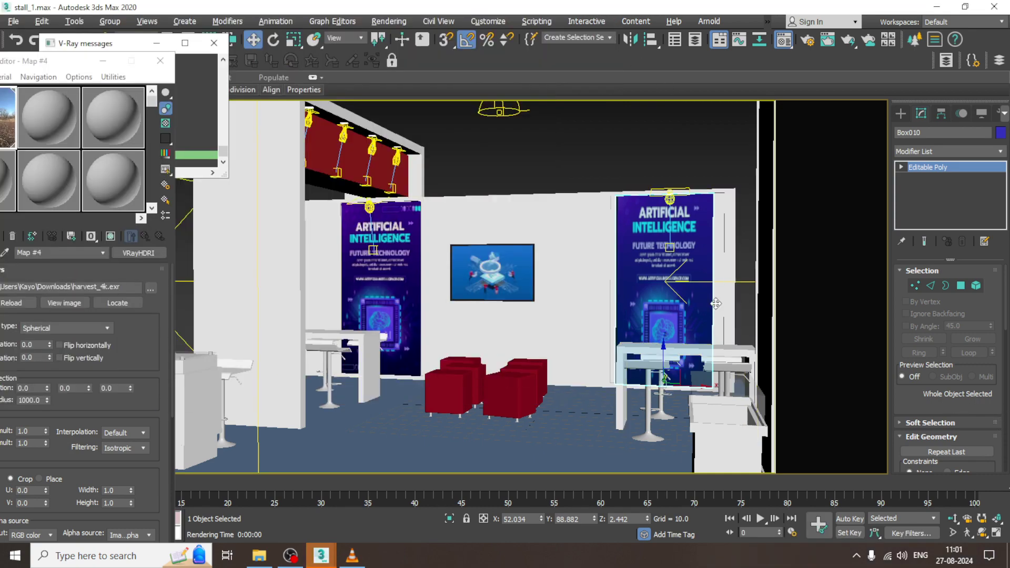
pyautogui.click(769, 284)
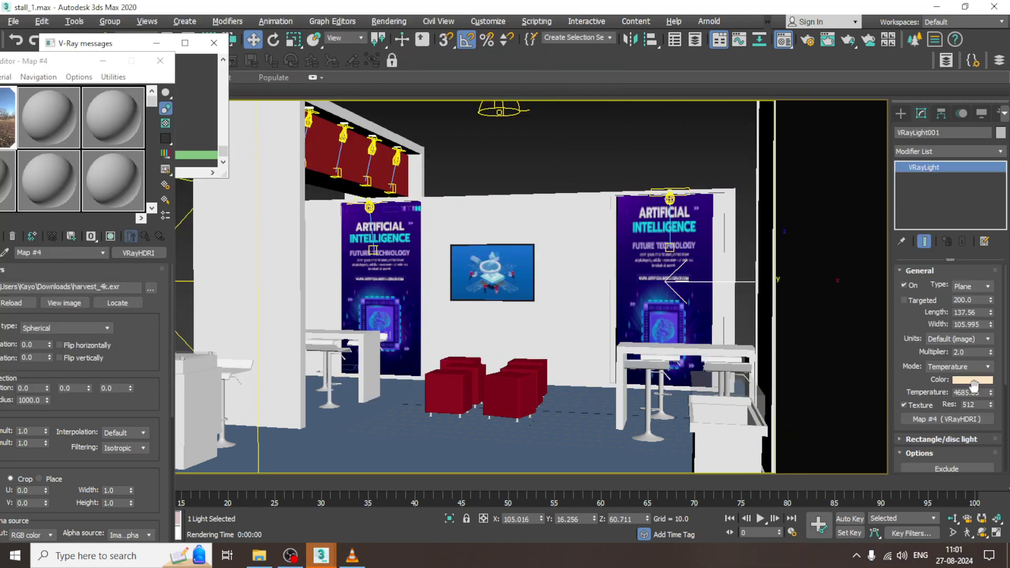
pyautogui.rightClick(963, 421)
pyautogui.click(933, 453)
# Assign the VRayHDRI map from the Material Editor as an instance to the texture of the plane light in front of the stall
pyautogui.hotkey('alt', 'w')
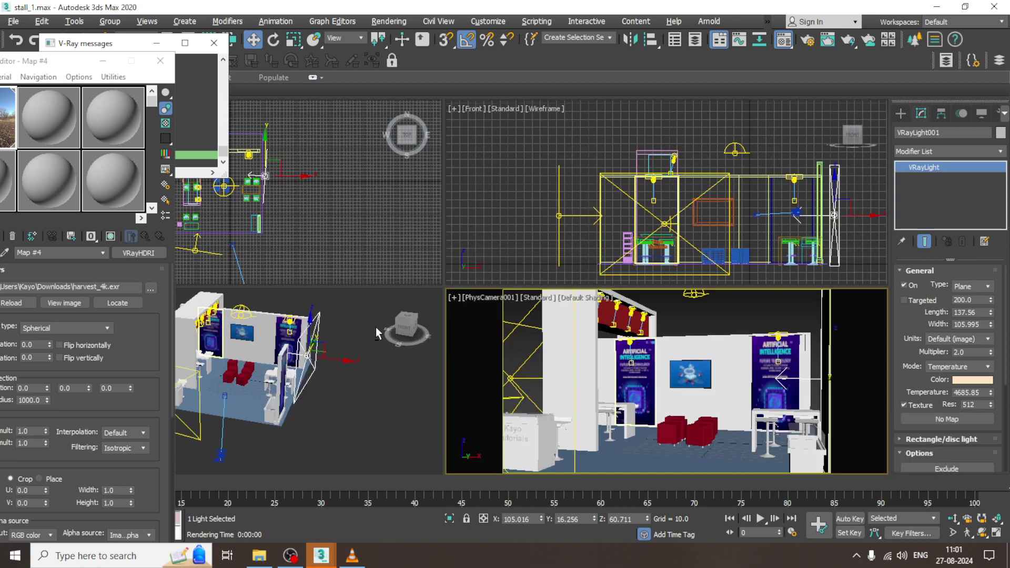
pyautogui.click(371, 402)
pyautogui.hotkey('alt', 'w')
pyautogui.keyDown('alt'); pyautogui.moveTo(377, 388); pyautogui.dragTo(313, 309, button='middle'); pyautogui.keyUp('alt')
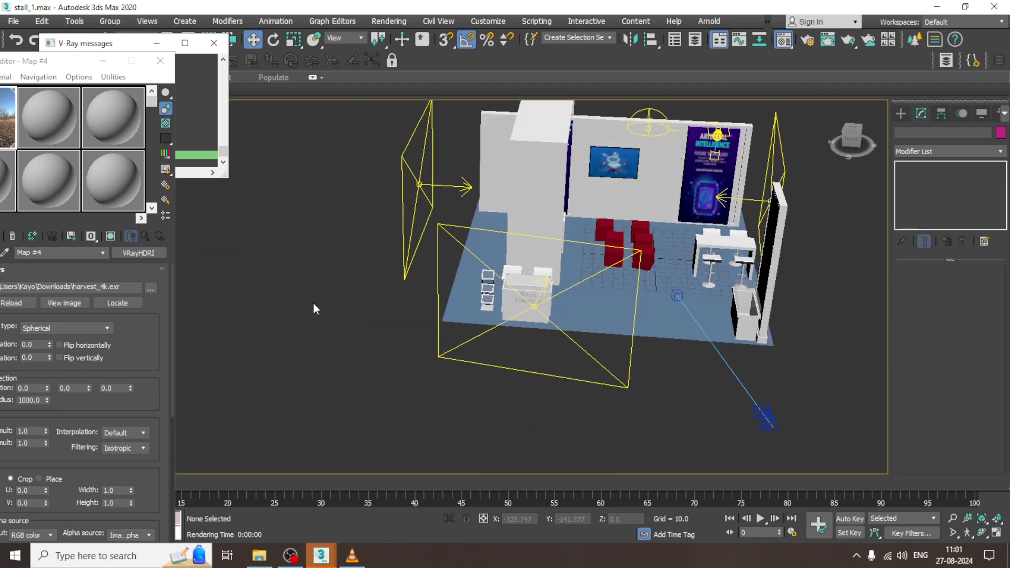
pyautogui.click(588, 382)
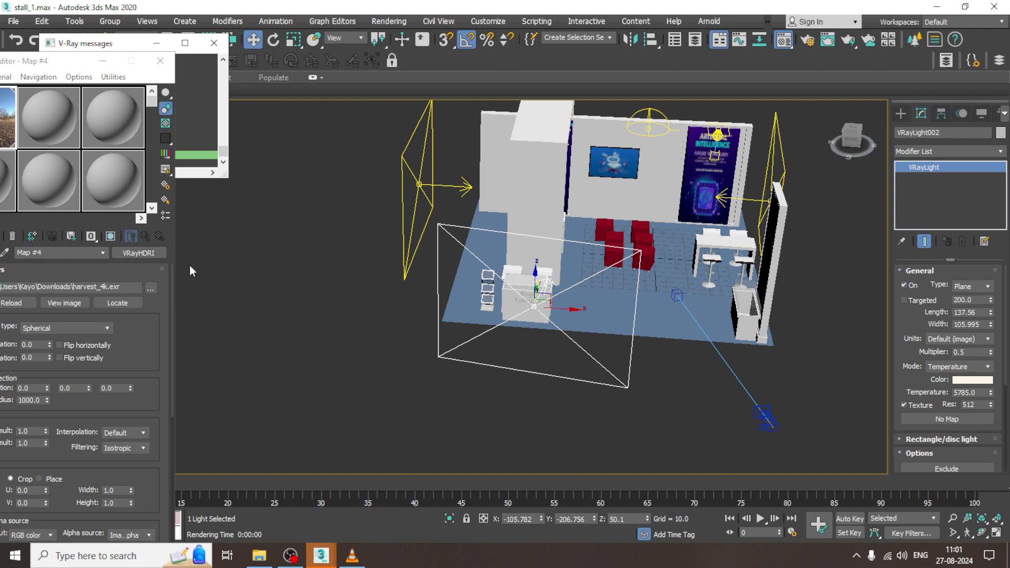
pyautogui.moveTo(5, 135); pyautogui.dragTo(943, 421)
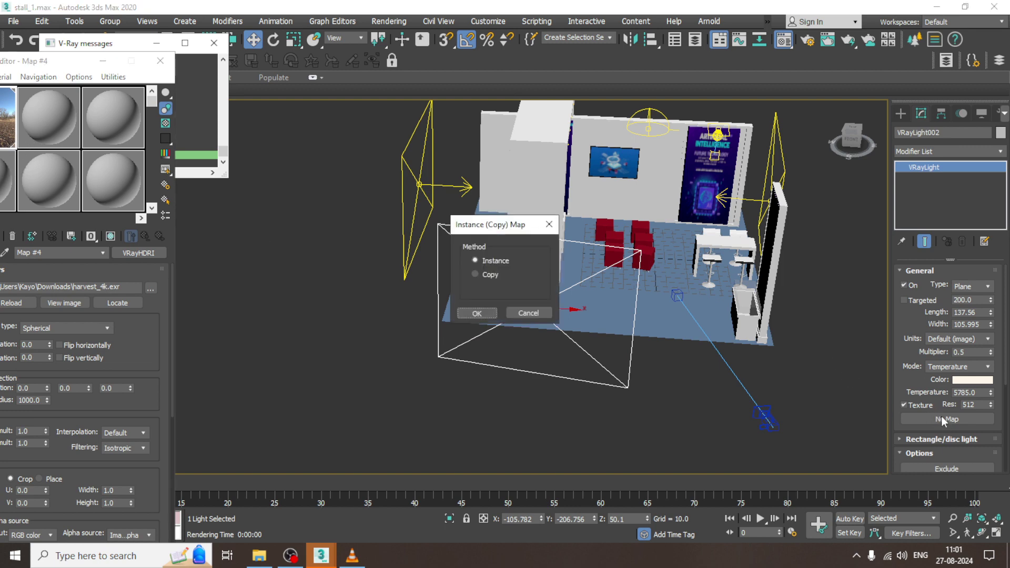
pyautogui.click(477, 313)
# Clear the selection, maximize the camera view and test-render it with the HDRI map on the front plane light
pyautogui.click(703, 416)
pyautogui.hotkey('alt', 'w')
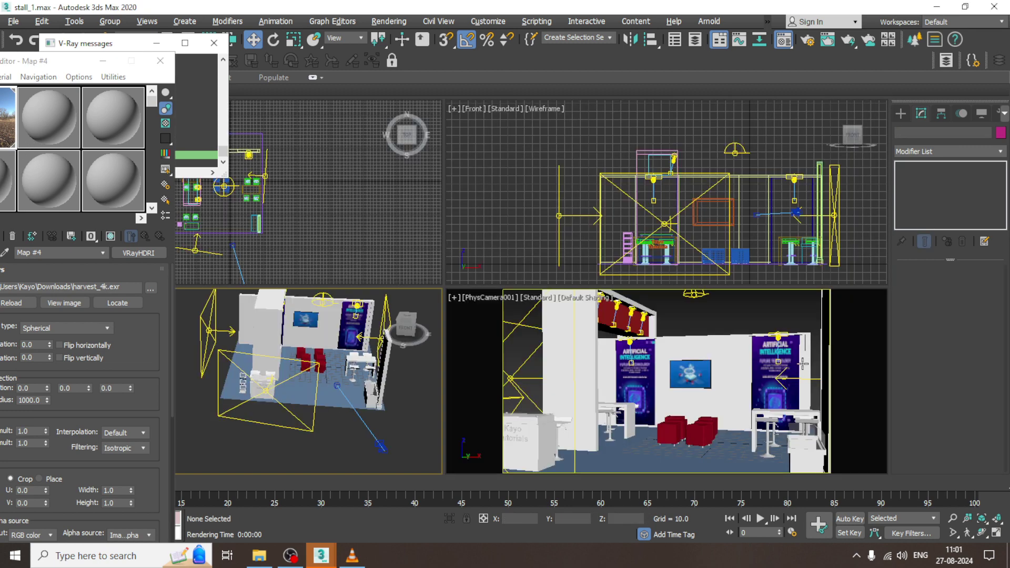
pyautogui.click(803, 364)
pyautogui.hotkey('alt', 'w')
pyautogui.hotkey('shift', 'q')
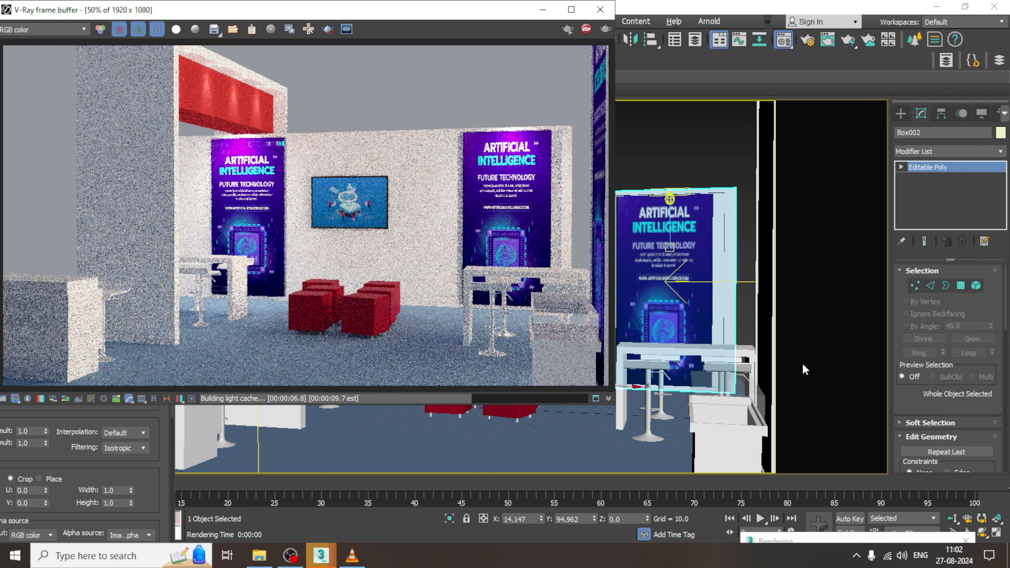
pyautogui.click(292, 559)
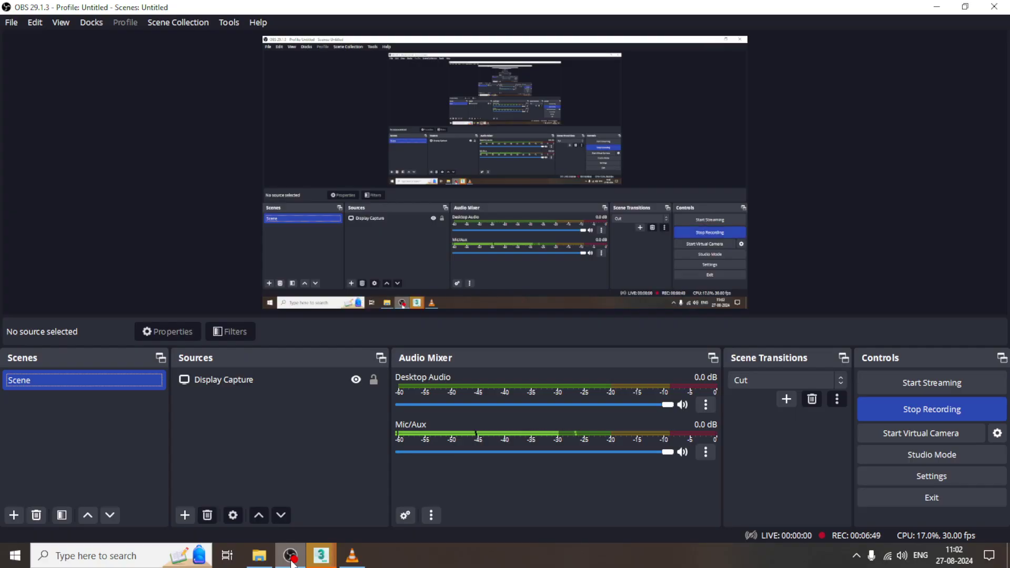
pyautogui.click(292, 559)
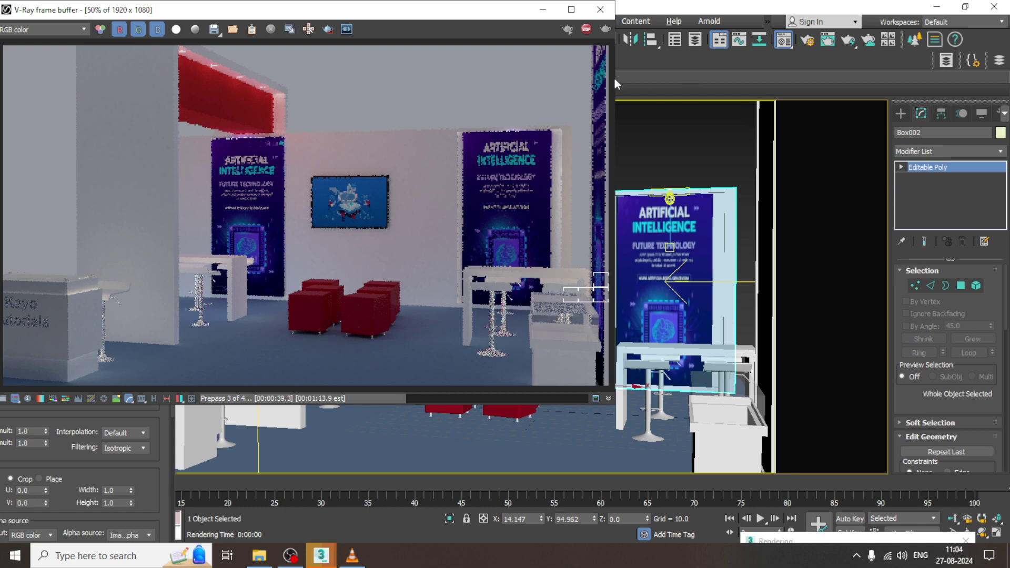
# Close the frame buffer and clear the VRayHDRI texture map from the front plane light
pyautogui.click(603, 11)
pyautogui.click(610, 137)
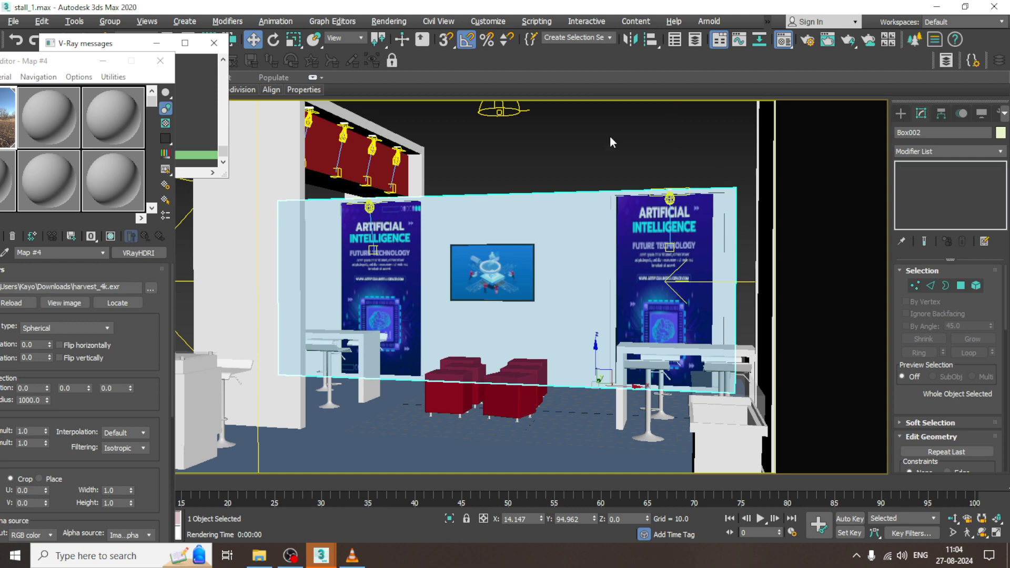
pyautogui.keyDown('alt'); pyautogui.moveTo(610, 136); pyautogui.dragTo(666, 257, button='middle'); pyautogui.keyUp('alt')
pyautogui.scroll(-5, 612, 197)
pyautogui.click(622, 314)
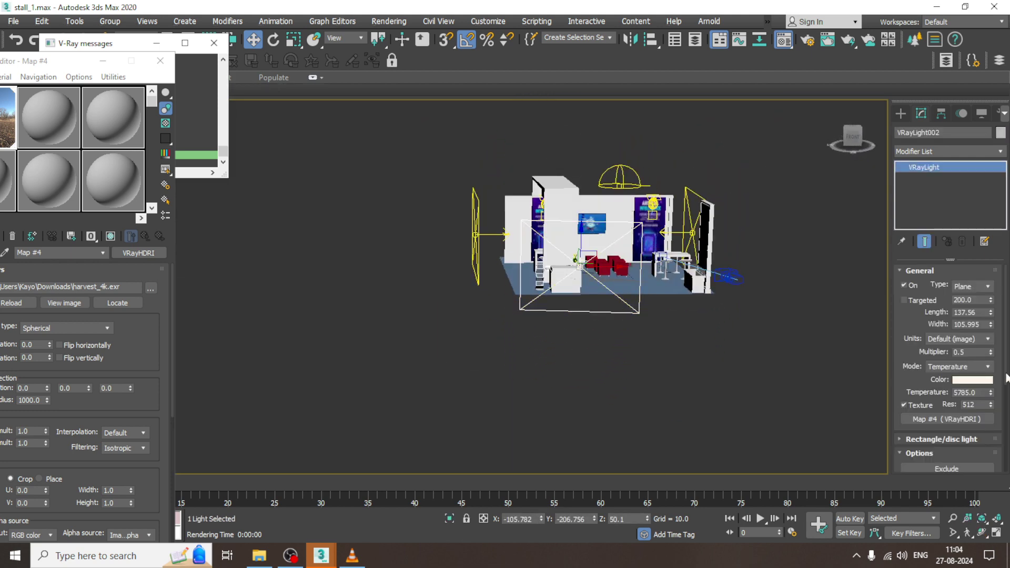
pyautogui.rightClick(960, 420)
pyautogui.click(928, 454)
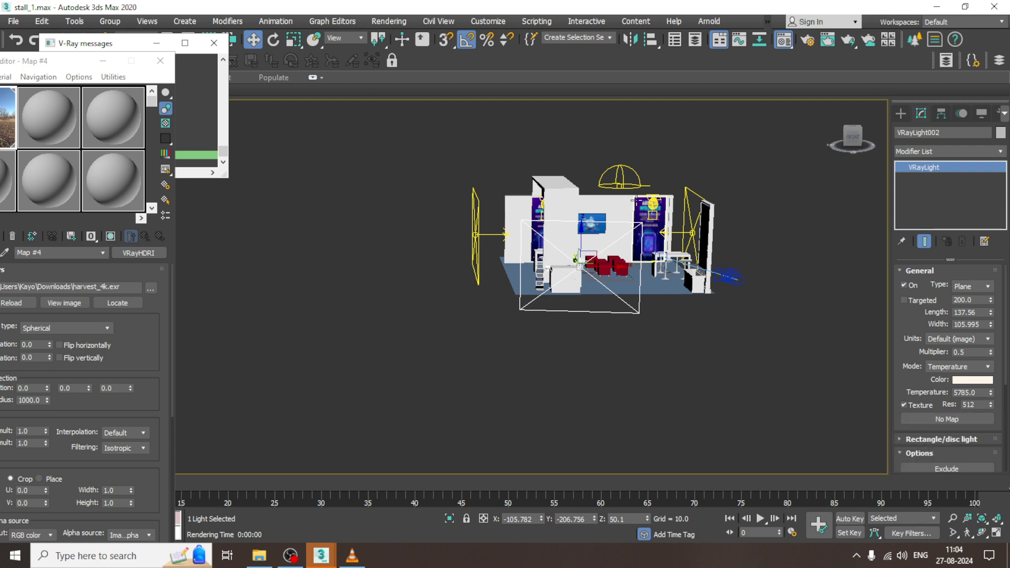
# Assign the VRayHDRI map from the Material Editor as an instance to the texture of the dome light above the stall
pyautogui.click(624, 187)
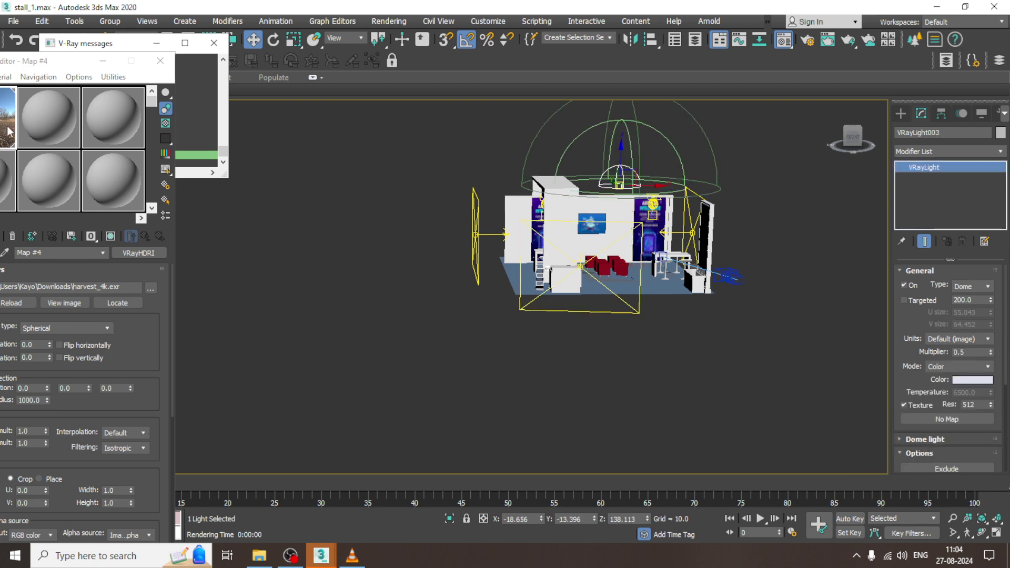
pyautogui.moveTo(8, 132); pyautogui.dragTo(67, 154)
pyautogui.moveTo(945, 418); pyautogui.dragTo(947, 421)
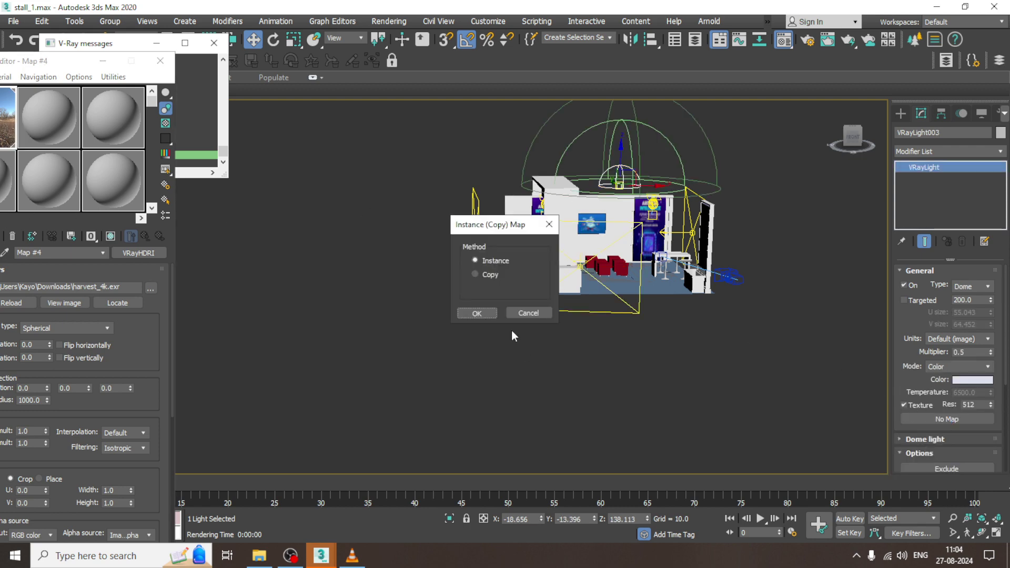
pyautogui.click(486, 311)
# Maximize the camera view and test-render it with the HDRI map on the dome light
pyautogui.hotkey('alt', 'w')
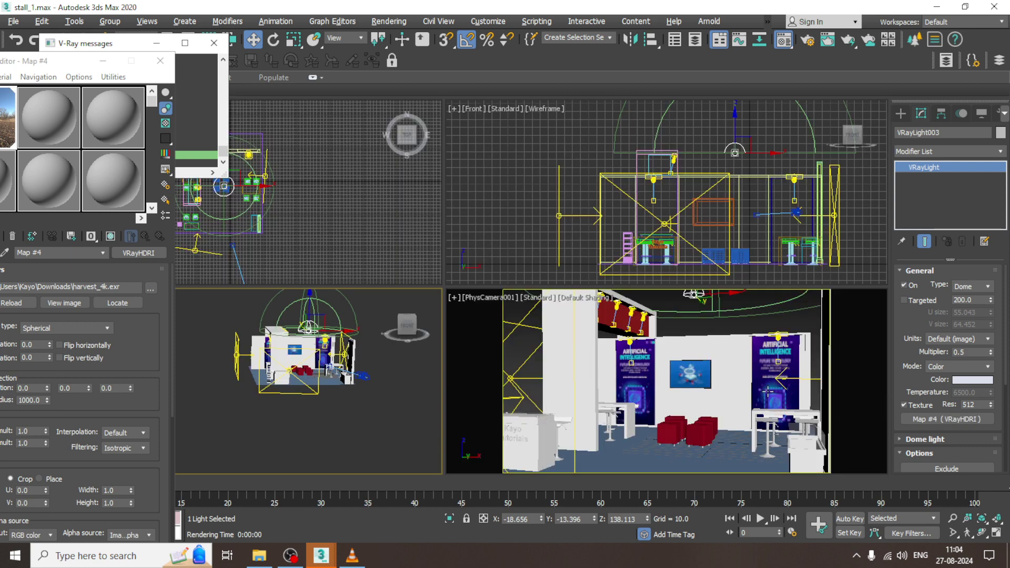
pyautogui.click(718, 327)
pyautogui.hotkey('alt', 'w')
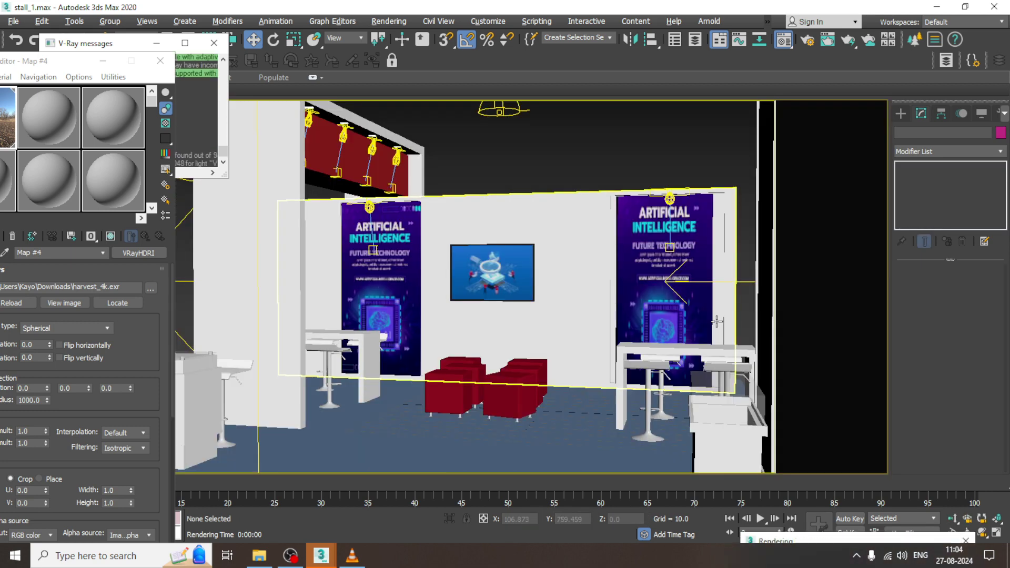
pyautogui.hotkey('shift', 'q')
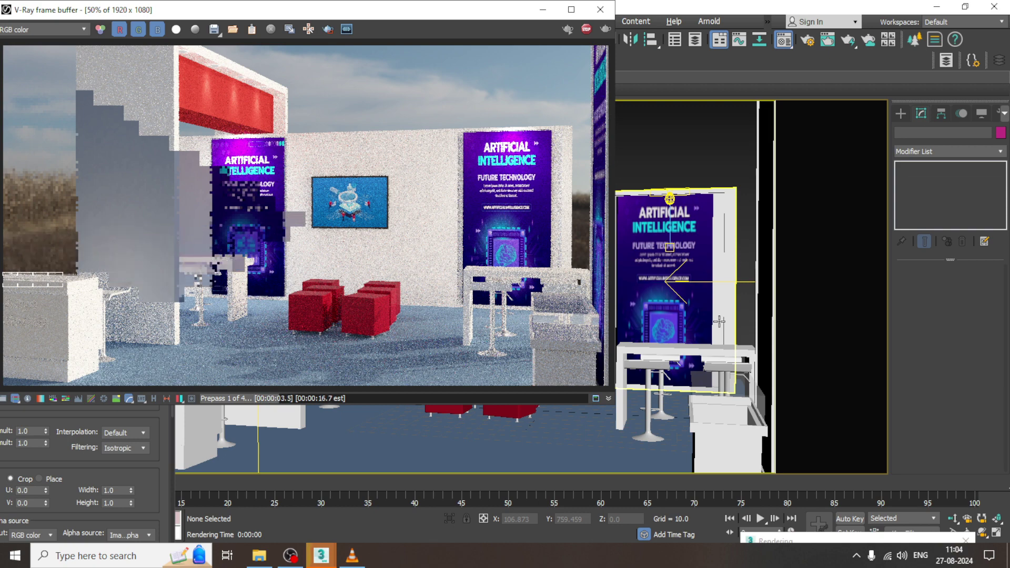
pyautogui.click(670, 133)
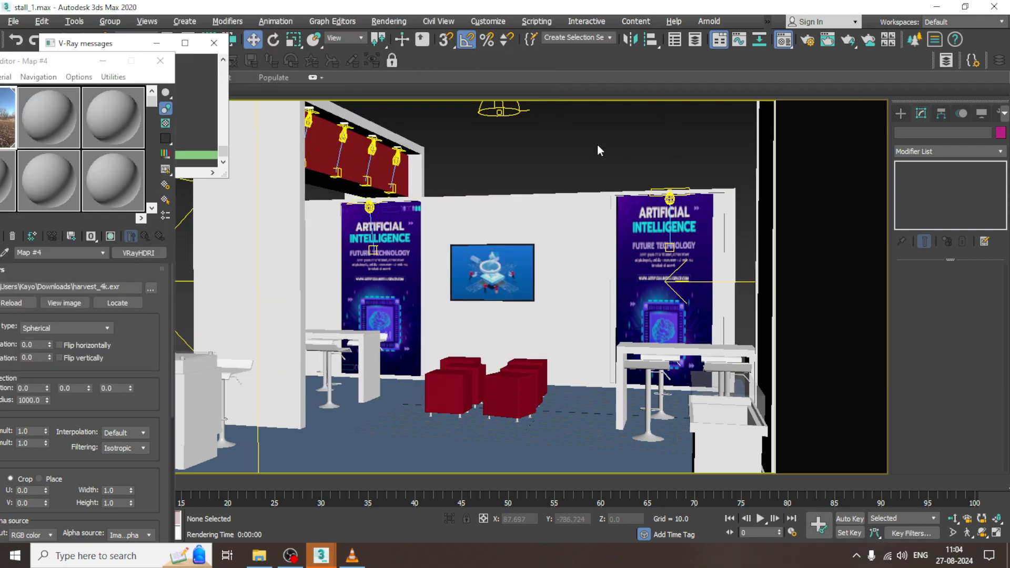
# Minimize the Material Editor and V-Ray messages windows, and walk the camera slightly back to widen the framing of the stall
pyautogui.click(104, 61)
pyautogui.click(156, 43)
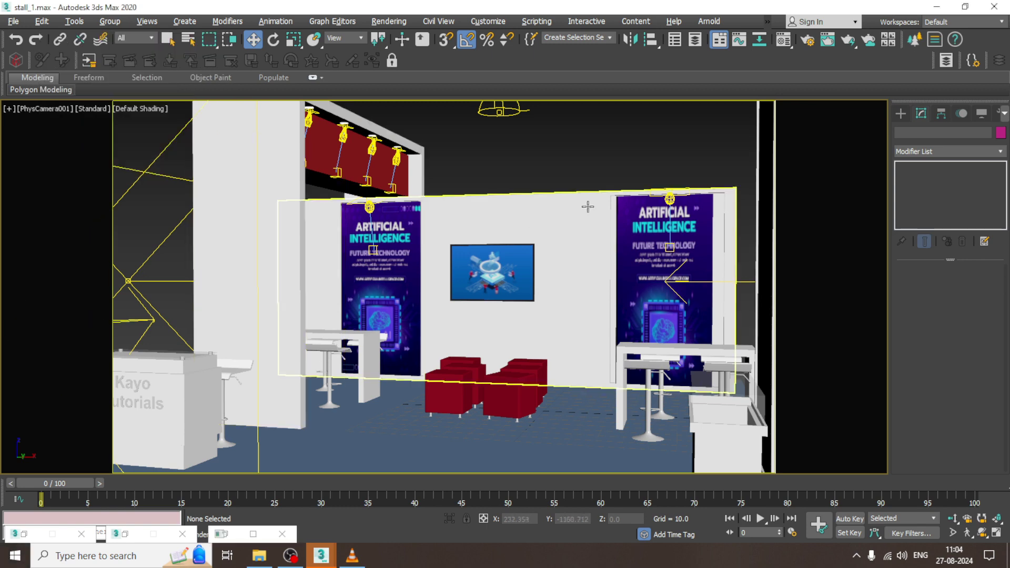
pyautogui.click(587, 206)
pyautogui.press('Up')
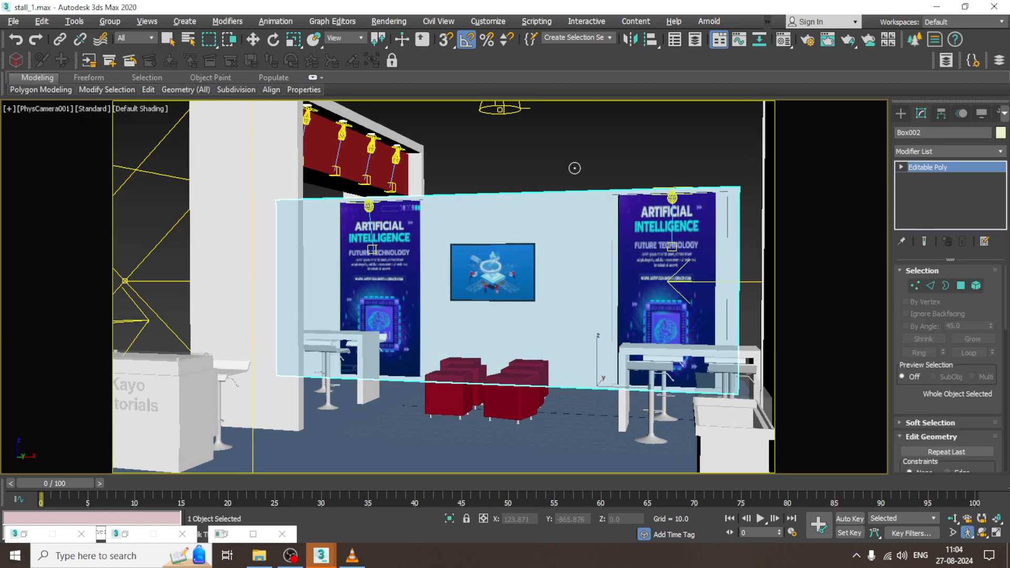
pyautogui.press('Down')
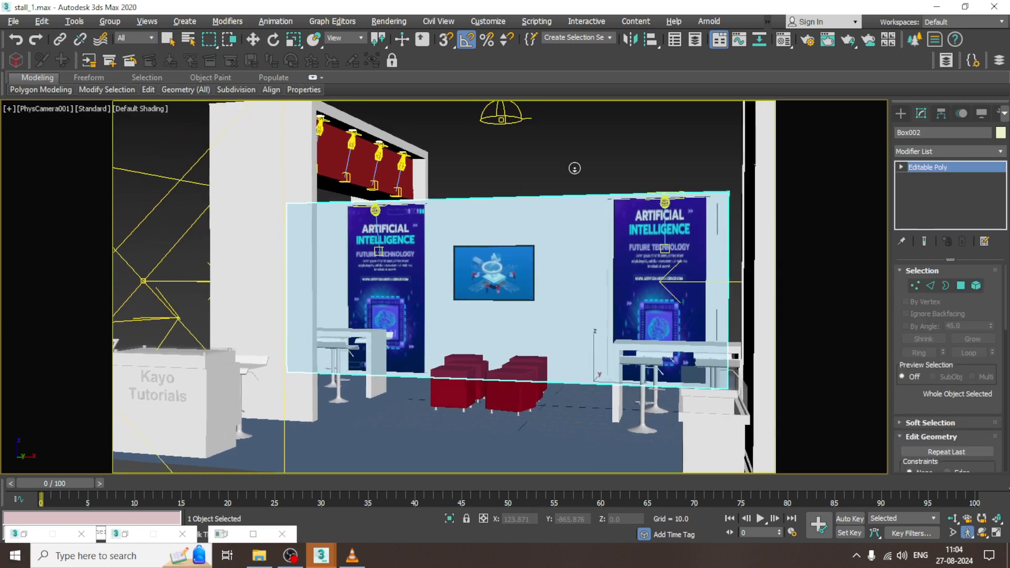
pyautogui.press('Right')
pyautogui.press('w')
# Scale the floor plane up uniformly to about 192% in the perspective view so it extends beyond the stall, and return to the camera view
pyautogui.press('1')
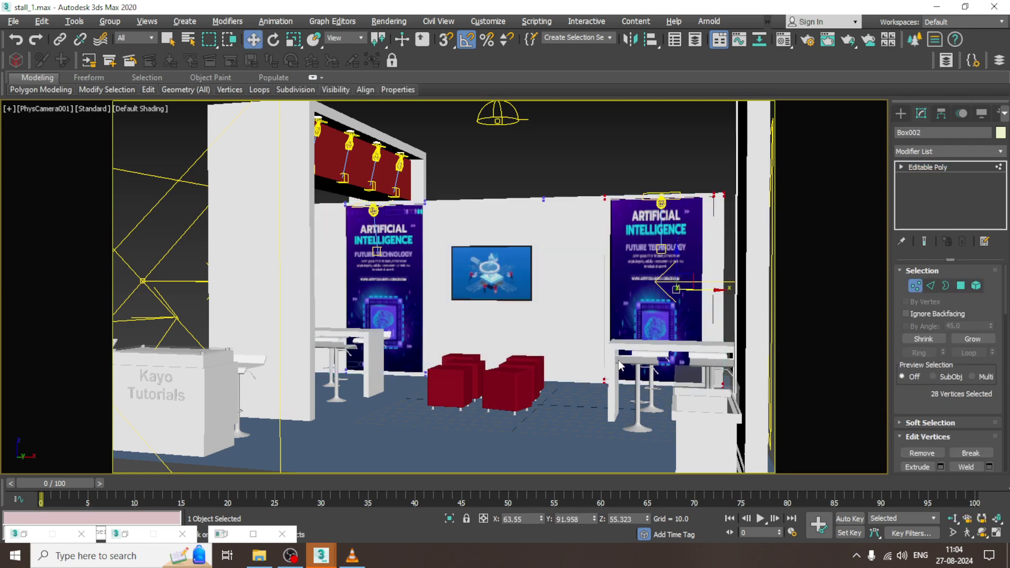
pyautogui.press('p')
pyautogui.scroll(5, 579, 329)
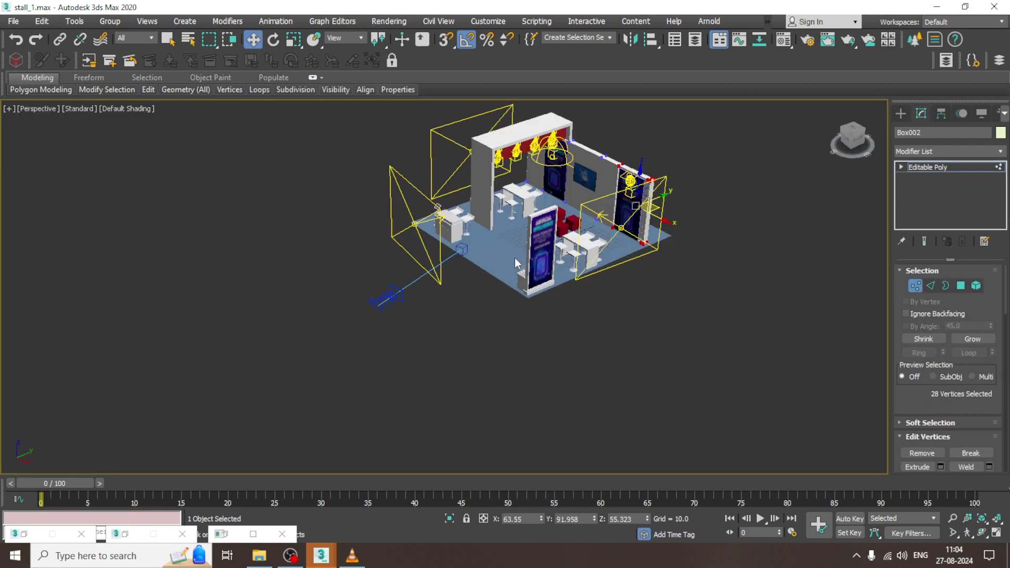
pyautogui.click(927, 166)
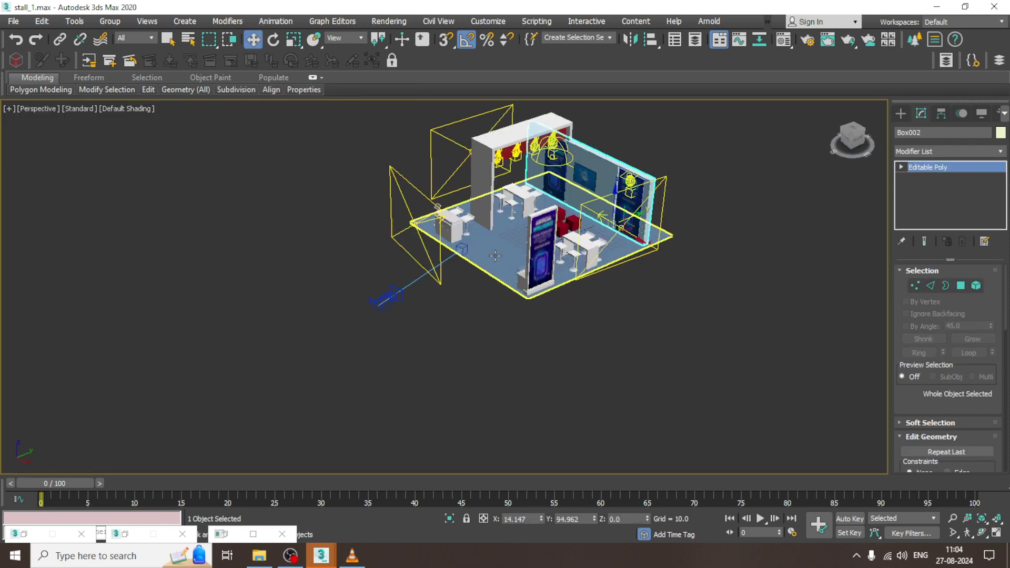
pyautogui.press('r')
pyautogui.click(519, 204)
pyautogui.moveTo(519, 205); pyautogui.dragTo(476, 179)
pyautogui.keyDown('alt'); pyautogui.moveTo(500, 223); pyautogui.dragTo(565, 216, button='middle'); pyautogui.keyUp('alt')
pyautogui.press('c')
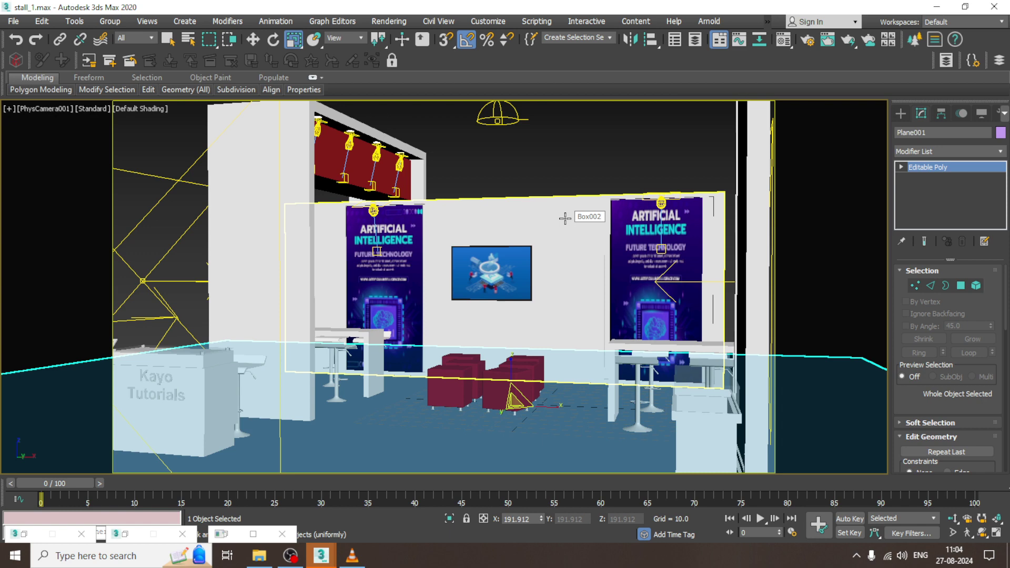
# Clear the selection, test-render the camera view with the enlarged floor, then stop the render and close the frame buffer
pyautogui.click(592, 168)
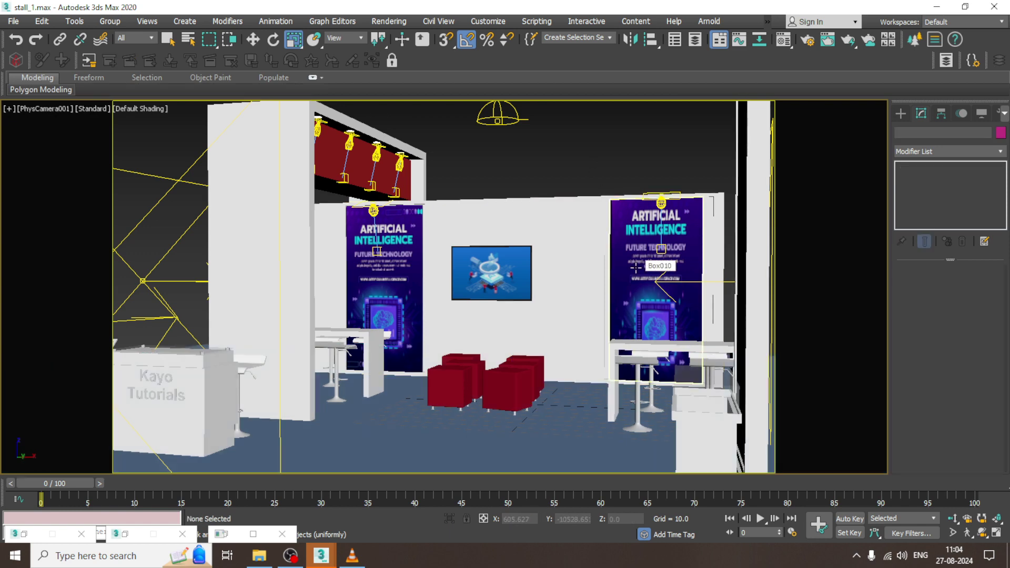
pyautogui.click(384, 22)
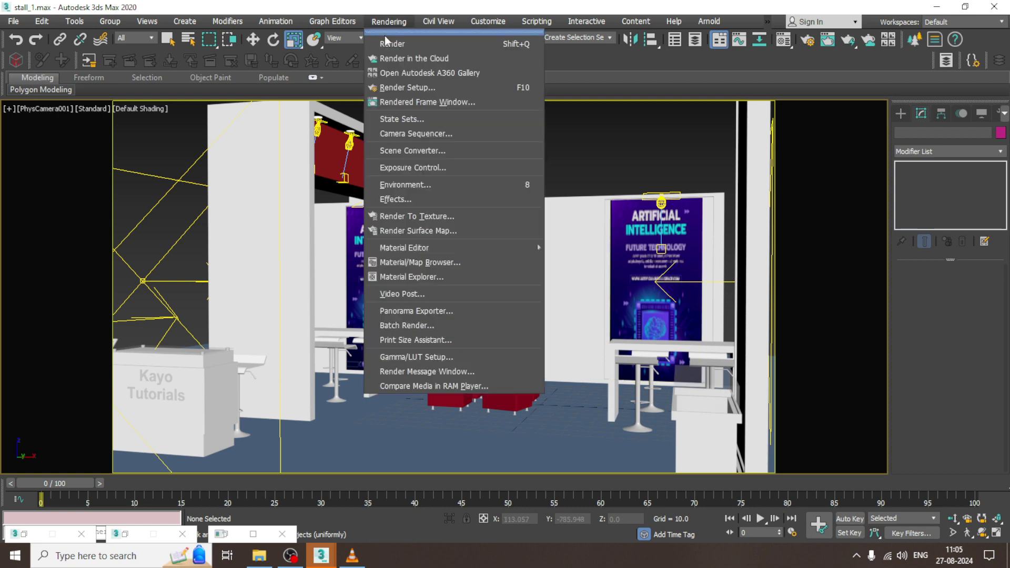
pyautogui.click(391, 33)
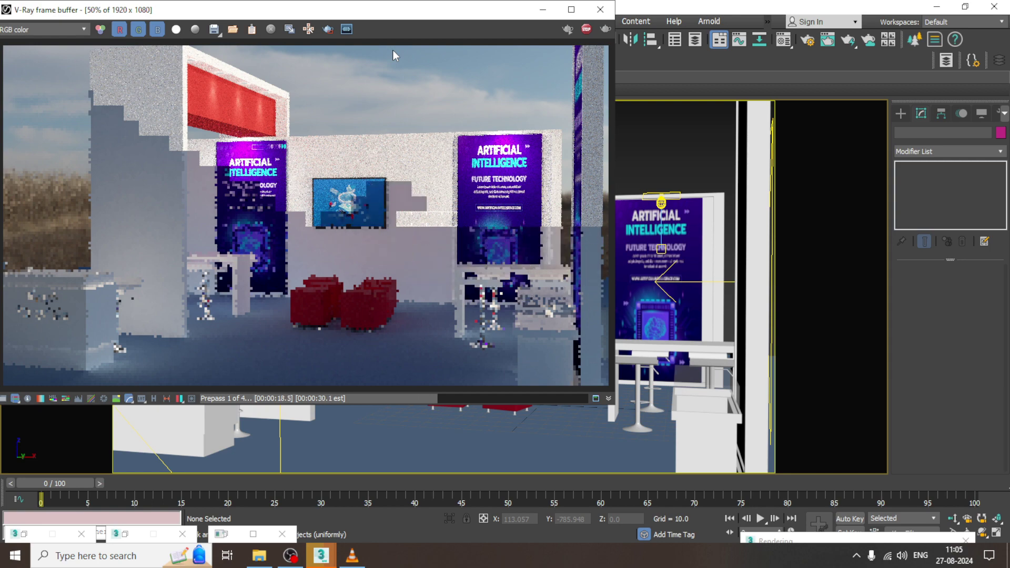
pyautogui.click(587, 28)
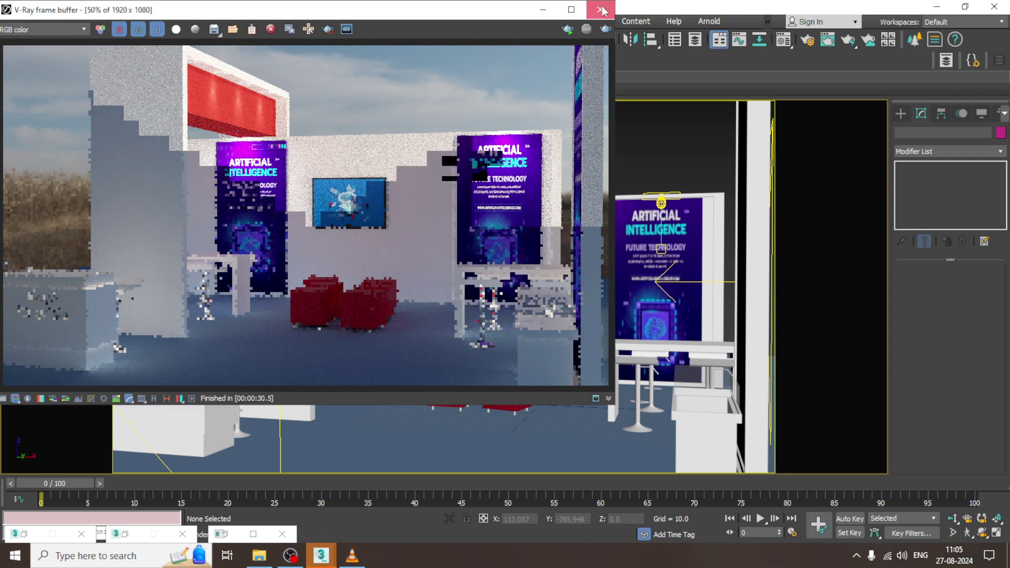
pyautogui.click(598, 10)
# In the perspective view, select the four parts of a bar stool beside the white table and clone it as one instance to the display counter
pyautogui.press('p')
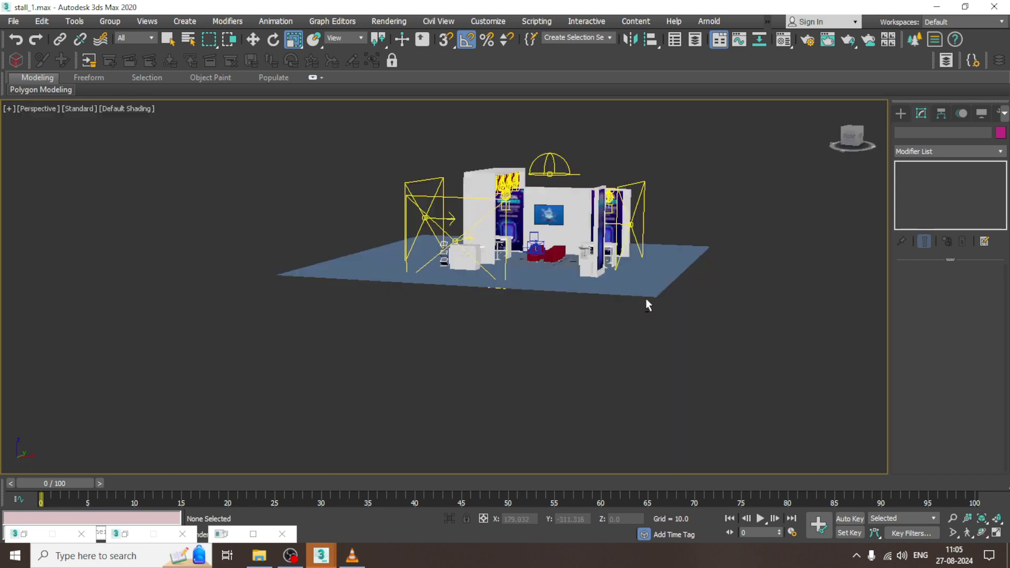
pyautogui.keyDown('alt'); pyautogui.moveTo(646, 232); pyautogui.dragTo(694, 251, button='middle'); pyautogui.keyUp('alt')
pyautogui.scroll(6, 517, 226)
pyautogui.scroll(4, 517, 226)
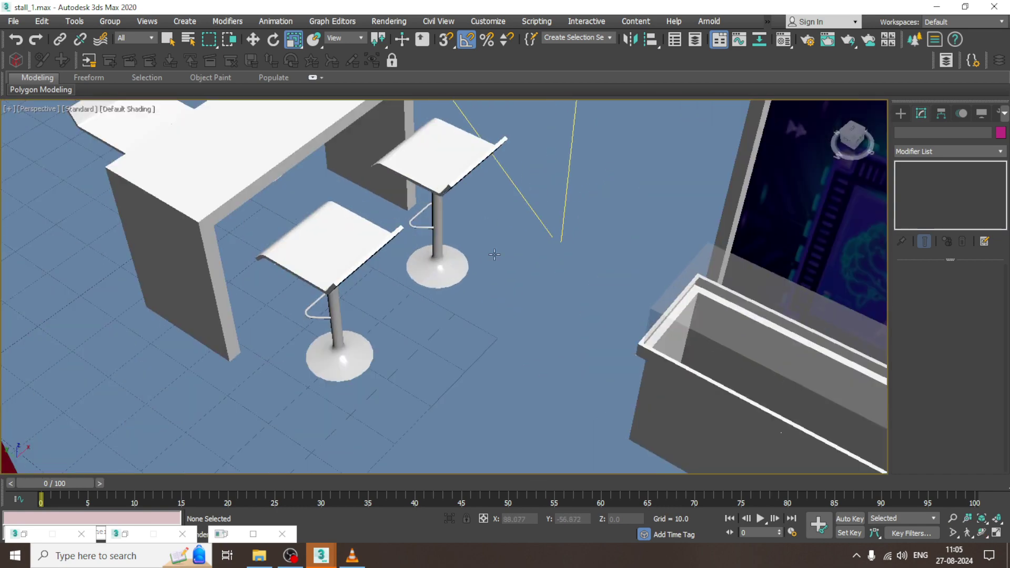
pyautogui.click(429, 168)
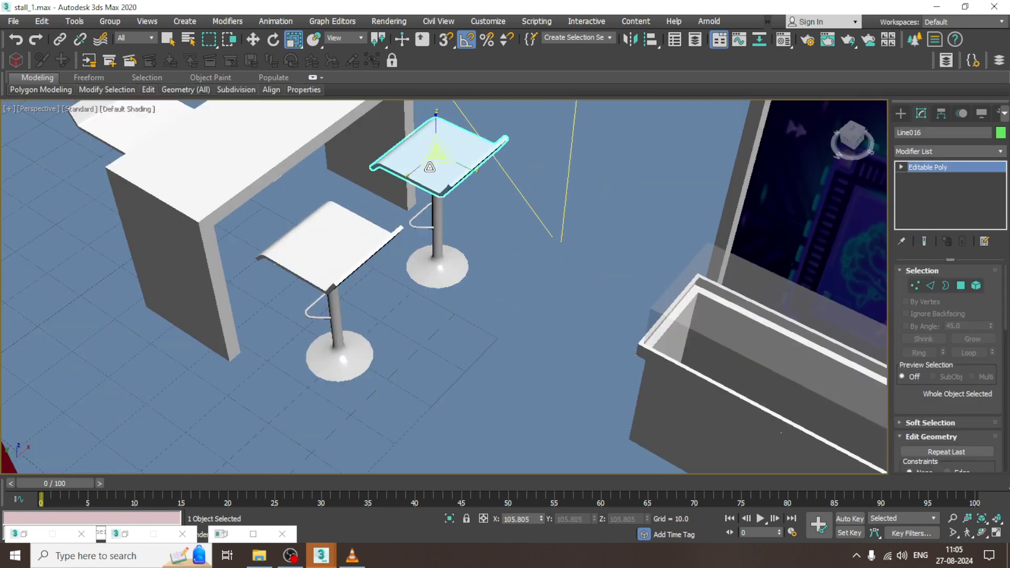
pyautogui.keyDown('ctrl'); pyautogui.click(426, 229); pyautogui.keyUp('ctrl')
pyautogui.keyDown('ctrl'); pyautogui.click(438, 240); pyautogui.keyUp('ctrl')
pyautogui.keyDown('alt'); pyautogui.moveTo(474, 232); pyautogui.dragTo(542, 224, button='middle'); pyautogui.keyUp('alt')
pyautogui.press('w')
pyautogui.keyDown('ctrl'); pyautogui.click(476, 158); pyautogui.keyUp('ctrl')
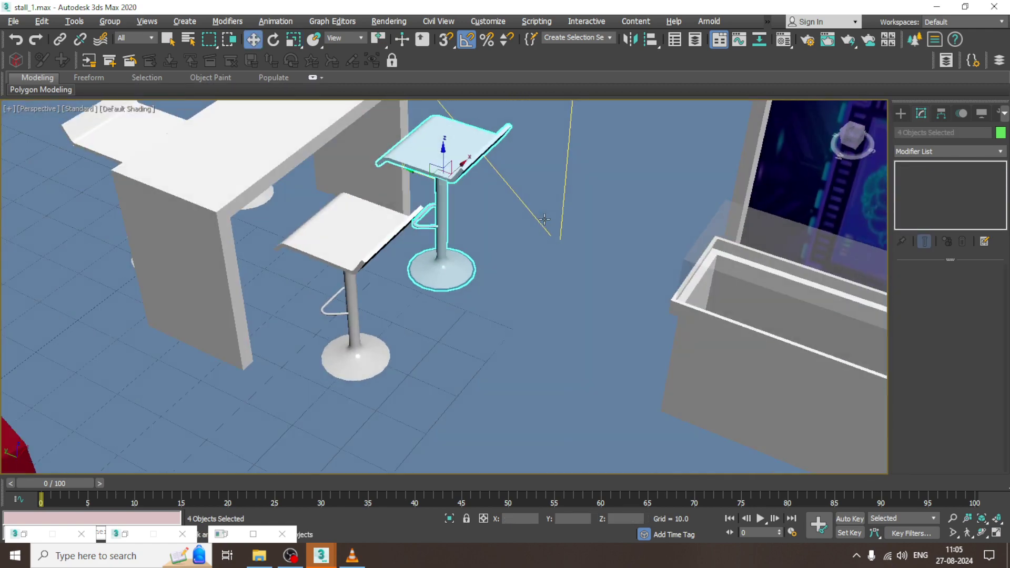
pyautogui.scroll(-4, 542, 223)
pyautogui.keyDown('shift'); pyautogui.moveTo(469, 197); pyautogui.dragTo(653, 315); pyautogui.keyUp('shift')
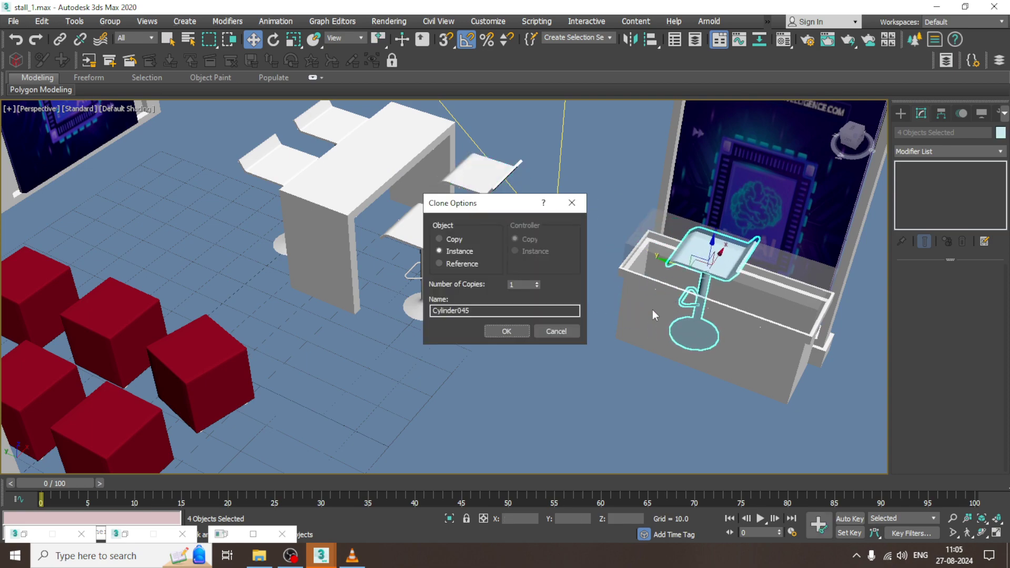
pyautogui.click(519, 335)
# Move the copied stool in front of the display counter and rotate it slightly
pyautogui.keyDown('alt'); pyautogui.moveTo(532, 331); pyautogui.dragTo(457, 329, button='middle'); pyautogui.keyUp('alt')
pyautogui.moveTo(739, 270); pyautogui.dragTo(652, 283)
pyautogui.keyDown('alt'); pyautogui.moveTo(652, 283); pyautogui.dragTo(669, 232, button='middle'); pyautogui.keyUp('alt')
pyautogui.scroll(5, 670, 279)
pyautogui.keyDown('alt'); pyautogui.moveTo(669, 280); pyautogui.dragTo(579, 295, button='middle'); pyautogui.keyUp('alt')
pyautogui.press('e')
pyautogui.moveTo(511, 232)
pyautogui.mouseDown()
pyautogui.moveTo(511, 253)
pyautogui.moveTo(510, 239)
pyautogui.moveTo(527, 240)
pyautogui.mouseUp()
pyautogui.keyDown('alt'); pyautogui.moveTo(526, 240); pyautogui.dragTo(537, 239, button='middle'); pyautogui.keyUp('alt')
# Try a uniform scale on the copied stool and undo it
pyautogui.press('r')
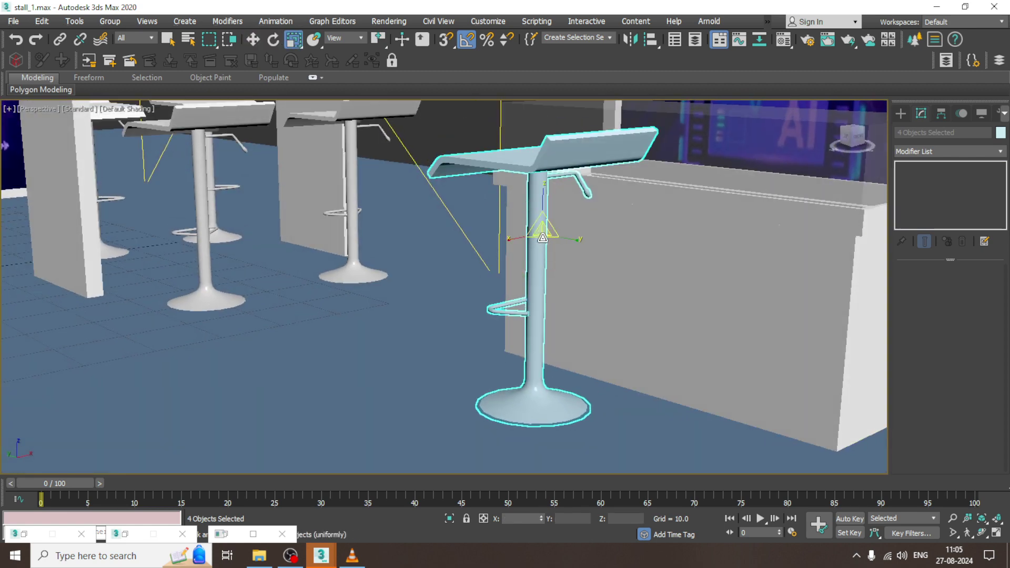
pyautogui.moveTo(542, 238); pyautogui.dragTo(551, 255)
pyautogui.press('w')
pyautogui.hotkey('ctrl', 'z')
pyautogui.hotkey('ctrl', 'z')
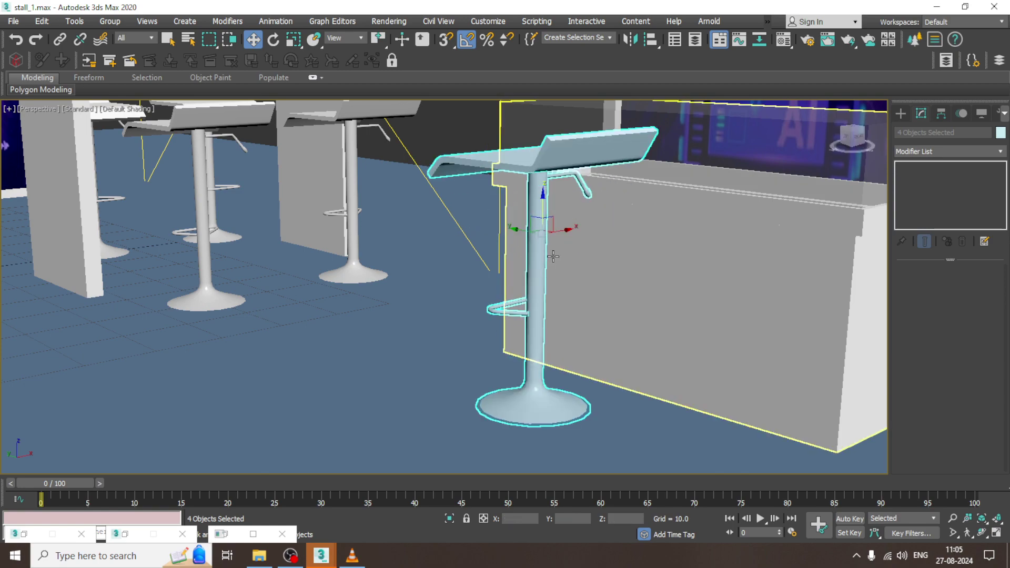
# Rotate the copied stool about its vertical axis to face the display counter
pyautogui.scroll(-5, 553, 256)
pyautogui.keyDown('alt'); pyautogui.moveTo(553, 256); pyautogui.dragTo(560, 269, button='middle'); pyautogui.keyUp('alt')
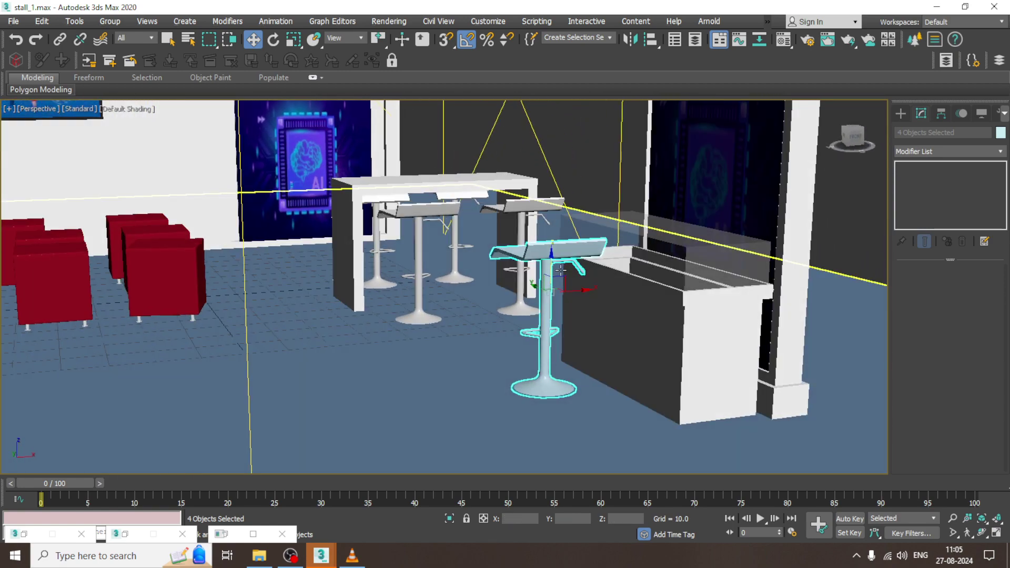
pyautogui.press('e')
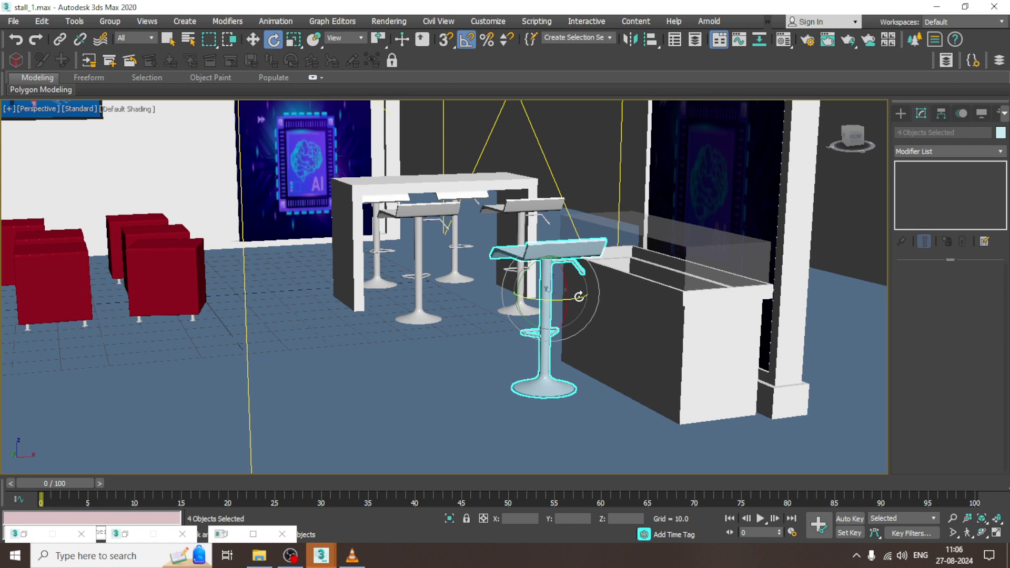
pyautogui.moveTo(578, 296); pyautogui.dragTo(575, 296)
pyautogui.keyDown('alt'); pyautogui.moveTo(575, 296); pyautogui.dragTo(614, 327, button='middle'); pyautogui.keyUp('alt')
pyautogui.press('w')
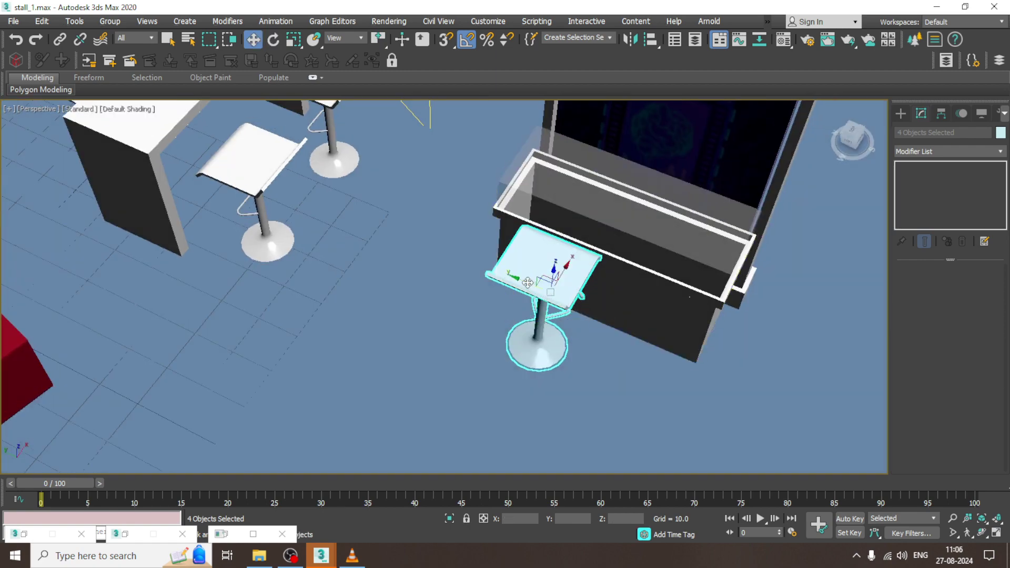
# Clone the turned stool once more and place the copy farther along the display counter
pyautogui.keyDown('alt'); pyautogui.moveTo(528, 283); pyautogui.dragTo(449, 87, button='middle'); pyautogui.keyUp('alt')
pyautogui.keyDown('alt'); pyautogui.moveTo(470, 51); pyautogui.dragTo(542, 306, button='middle'); pyautogui.keyUp('alt')
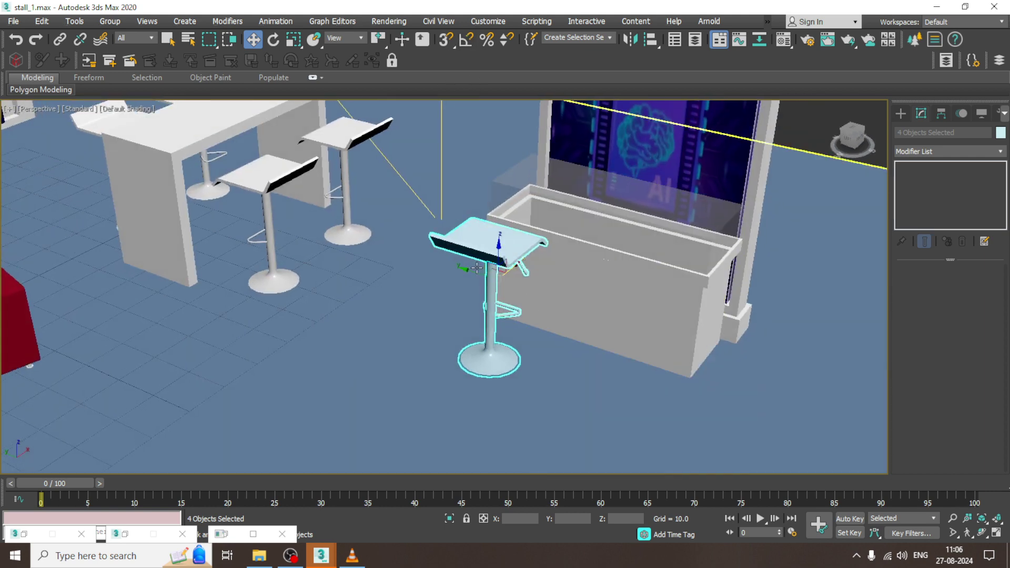
pyautogui.moveTo(476, 269)
pyautogui.keyDown('shift'); pyautogui.mouseDown()
pyautogui.moveTo(600, 326)
pyautogui.moveTo(664, 334)
pyautogui.mouseUp(); pyautogui.keyUp('shift')
pyautogui.click(500, 332)
# Return to the camera view, test-render it with the added stools, close the frame buffer and clear the selection
pyautogui.press('e')
pyautogui.keyDown('alt'); pyautogui.moveTo(667, 376); pyautogui.dragTo(609, 345, button='middle'); pyautogui.keyUp('alt')
pyautogui.press('c')
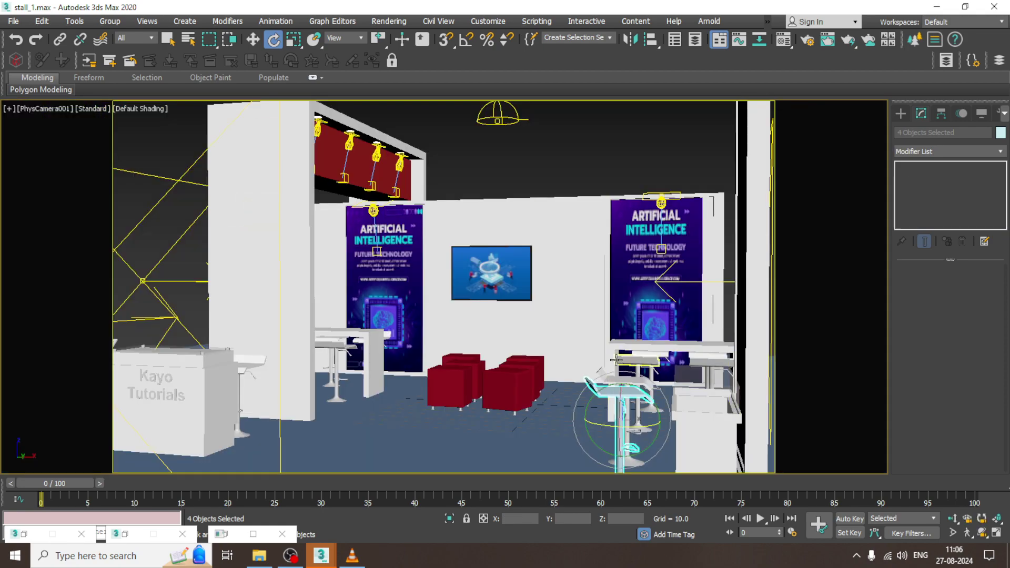
pyautogui.hotkey('shift', 'q')
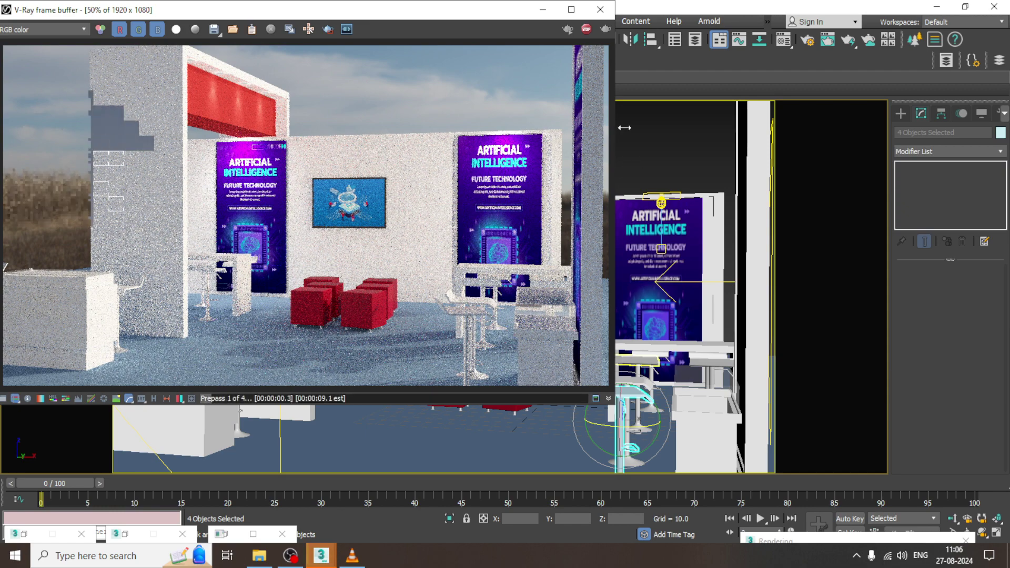
pyautogui.click(599, 9)
pyautogui.click(669, 130)
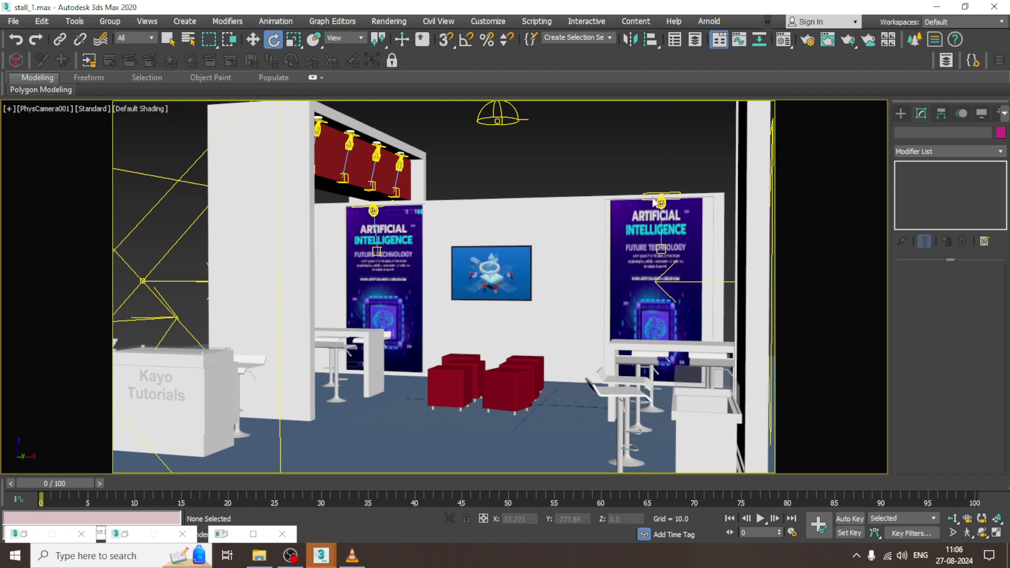
# Select and examine the Artificial Intelligence poster panel at the canopy end of the back wall in the perspective view
pyautogui.press('p')
pyautogui.scroll(-4, 517, 288)
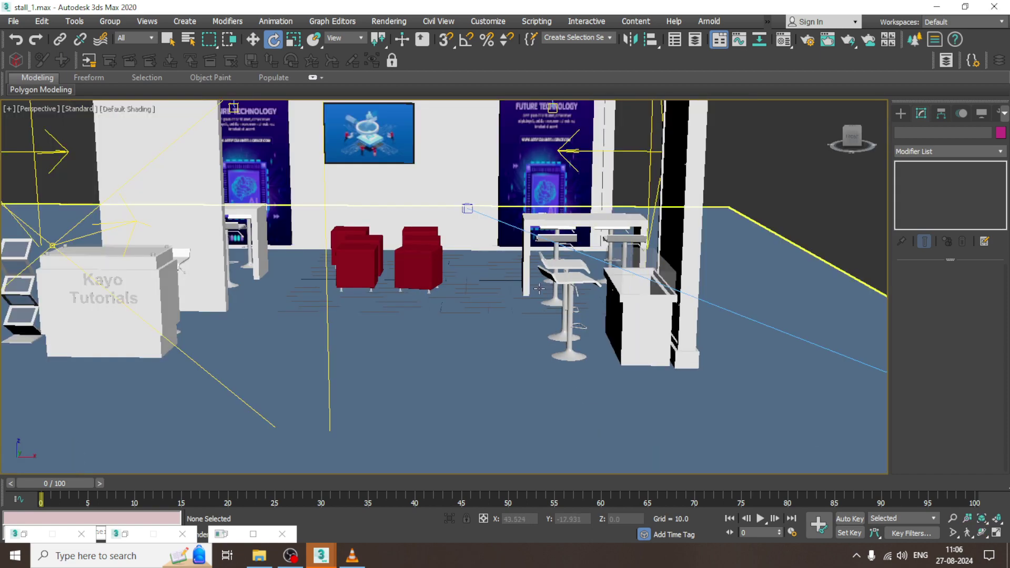
pyautogui.keyDown('alt'); pyautogui.moveTo(516, 288); pyautogui.dragTo(437, 293, button='middle'); pyautogui.keyUp('alt')
pyautogui.click(431, 319)
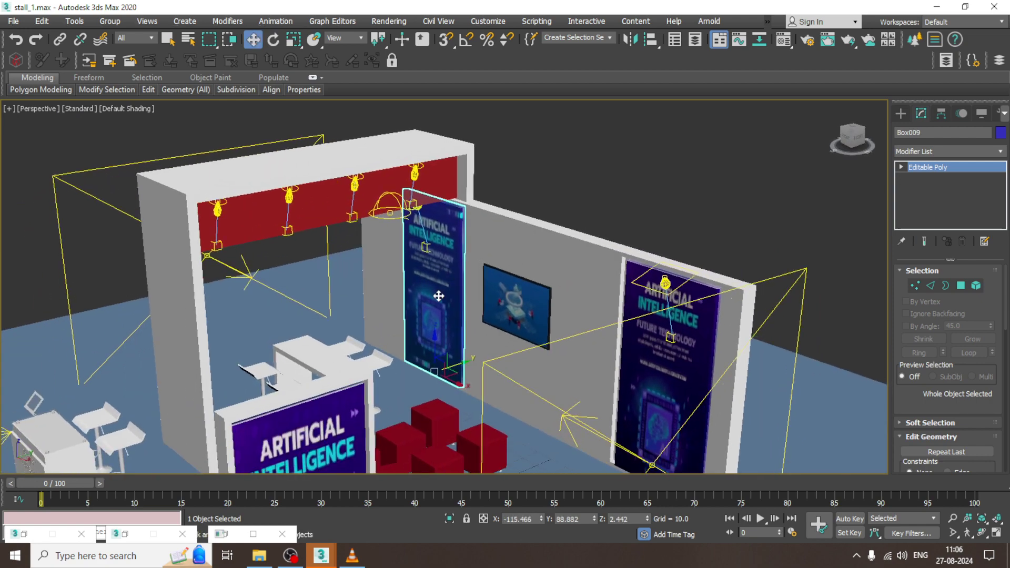
pyautogui.scroll(5, 451, 239)
pyautogui.press('w')
pyautogui.scroll(-4, 483, 268)
pyautogui.keyDown('alt'); pyautogui.moveTo(484, 268); pyautogui.dragTo(505, 263, button='middle'); pyautogui.keyUp('alt')
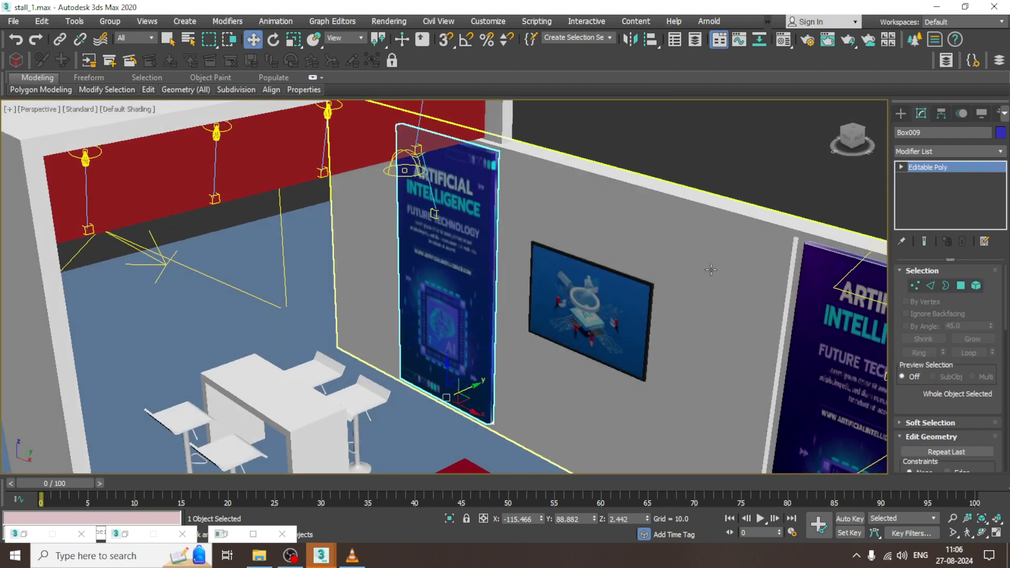
# Create a V-Ray plane light on the ground outside the stall, beyond the end of the back wall
pyautogui.click(900, 113)
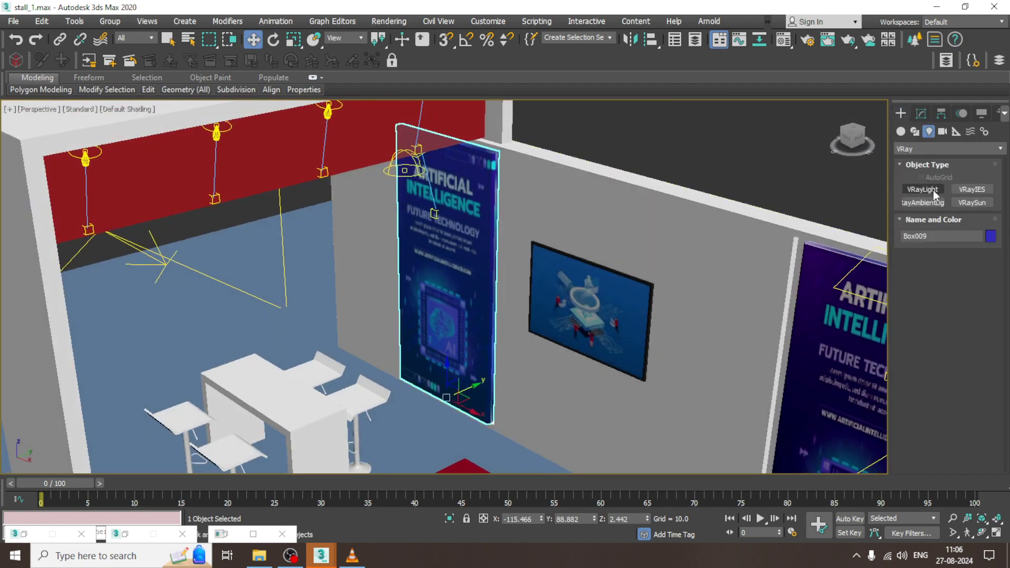
pyautogui.click(922, 190)
pyautogui.scroll(-5, 526, 274)
pyautogui.keyDown('alt'); pyautogui.moveTo(526, 274); pyautogui.dragTo(684, 294, button='middle'); pyautogui.keyUp('alt')
pyautogui.moveTo(732, 240); pyautogui.dragTo(735, 311)
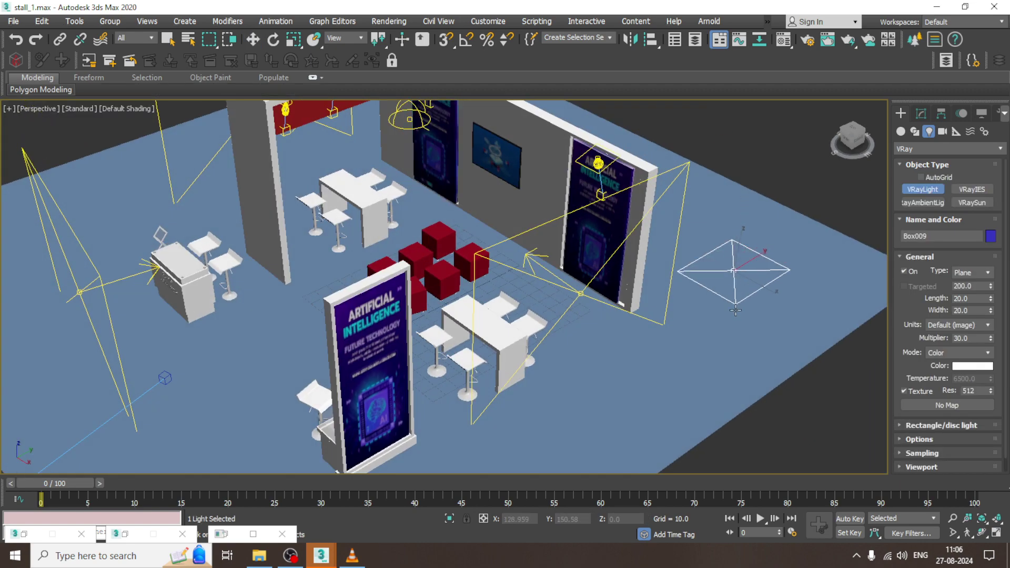
pyautogui.press('w')
pyautogui.scroll(-3, 737, 294)
pyautogui.moveTo(736, 294)
pyautogui.keyDown('alt'); pyautogui.mouseDown(button='middle')
pyautogui.moveTo(721, 298)
pyautogui.moveTo(731, 295)
pyautogui.mouseUp(button='middle'); pyautogui.keyUp('alt')
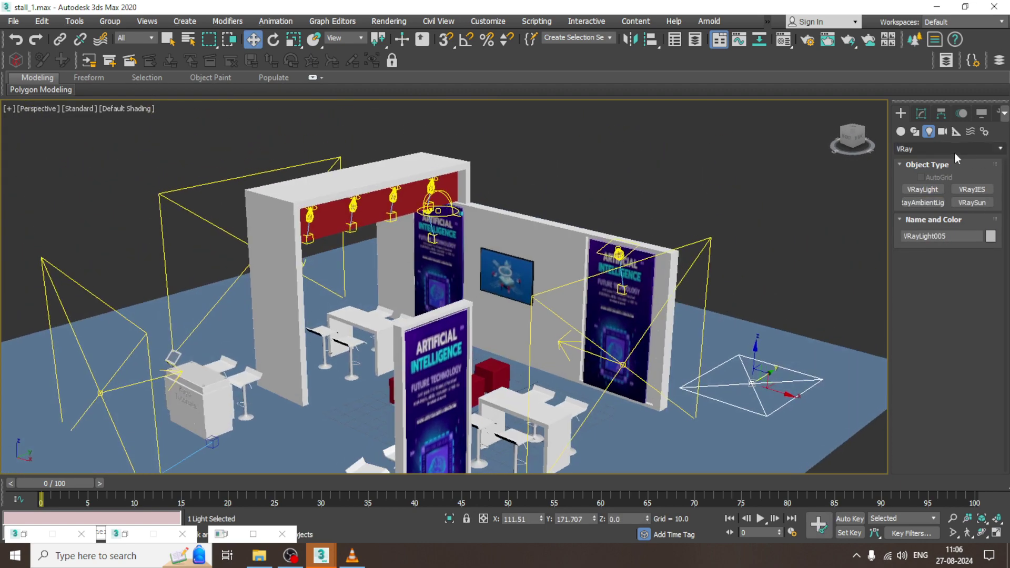
# Change the new V-Ray light's type to Mesh and pick the Artificial Intelligence poster panel near the canopy as its mesh
pyautogui.click(921, 114)
pyautogui.click(975, 287)
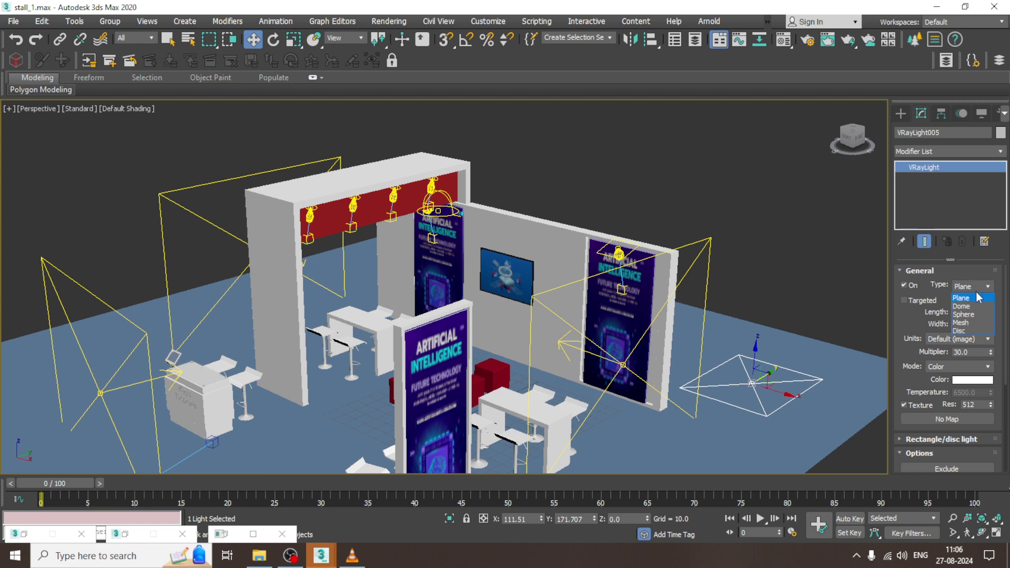
pyautogui.click(978, 323)
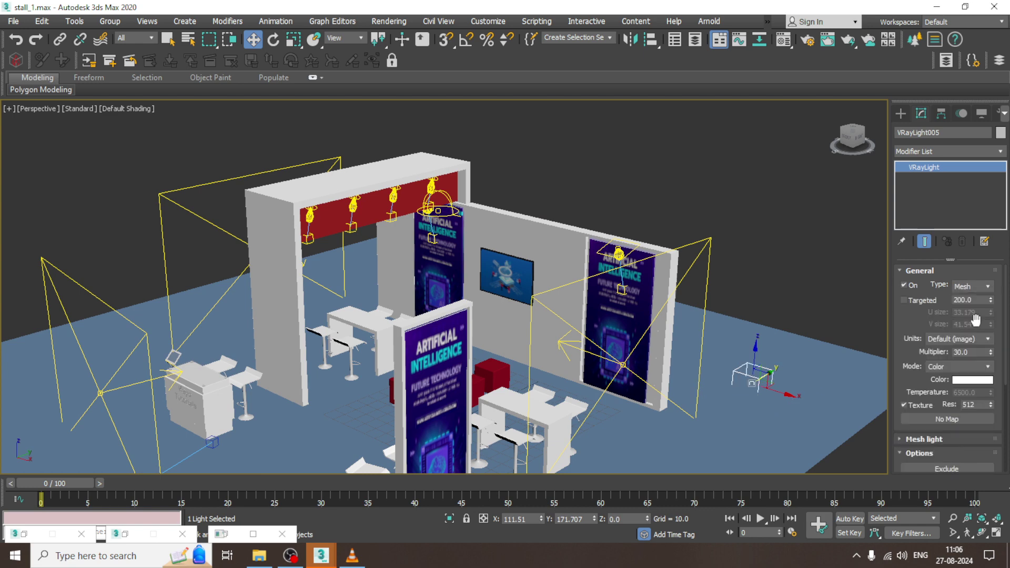
pyautogui.click(924, 439)
pyautogui.click(940, 404)
pyautogui.click(439, 268)
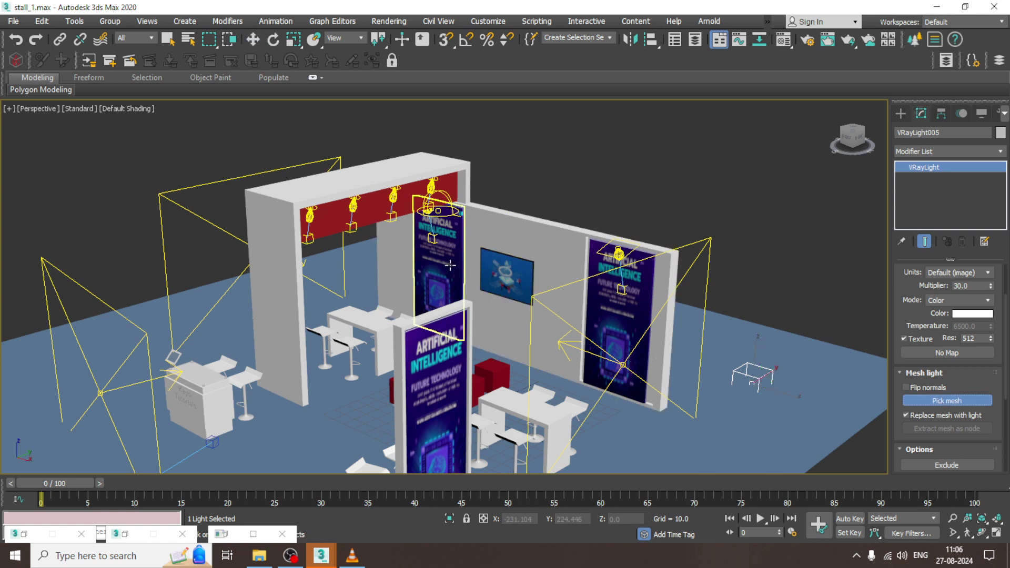
# Assign the artificial-intelligence poster image from the August 2024 folder on drive D as a Bitmap texture for the mesh light
pyautogui.click(946, 354)
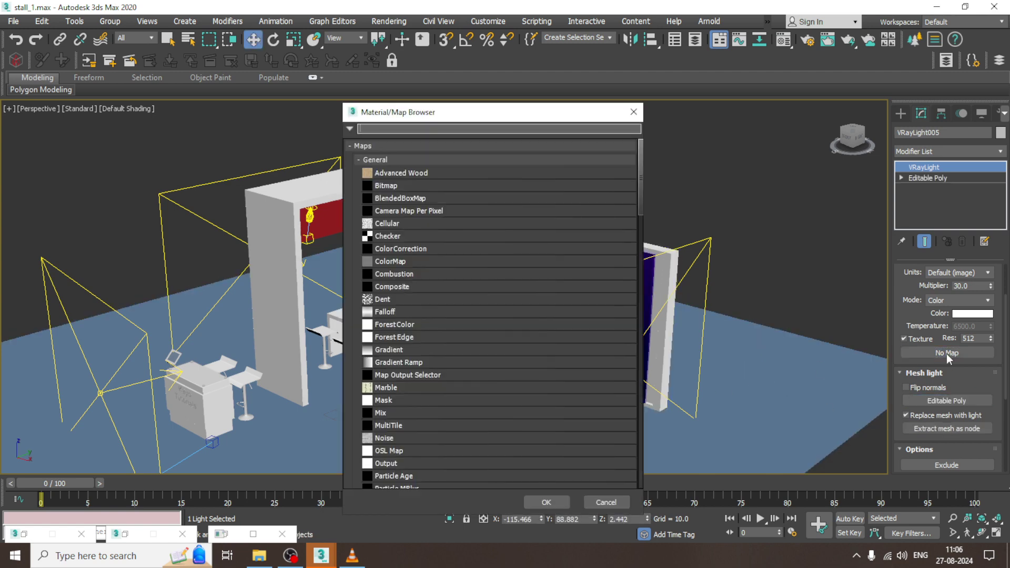
pyautogui.doubleClick(393, 186)
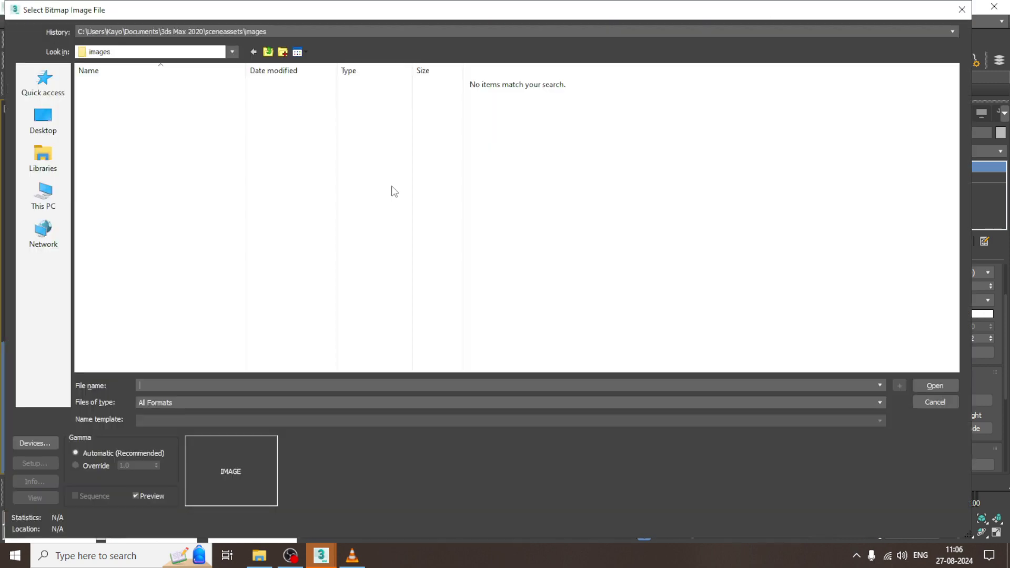
pyautogui.click(46, 195)
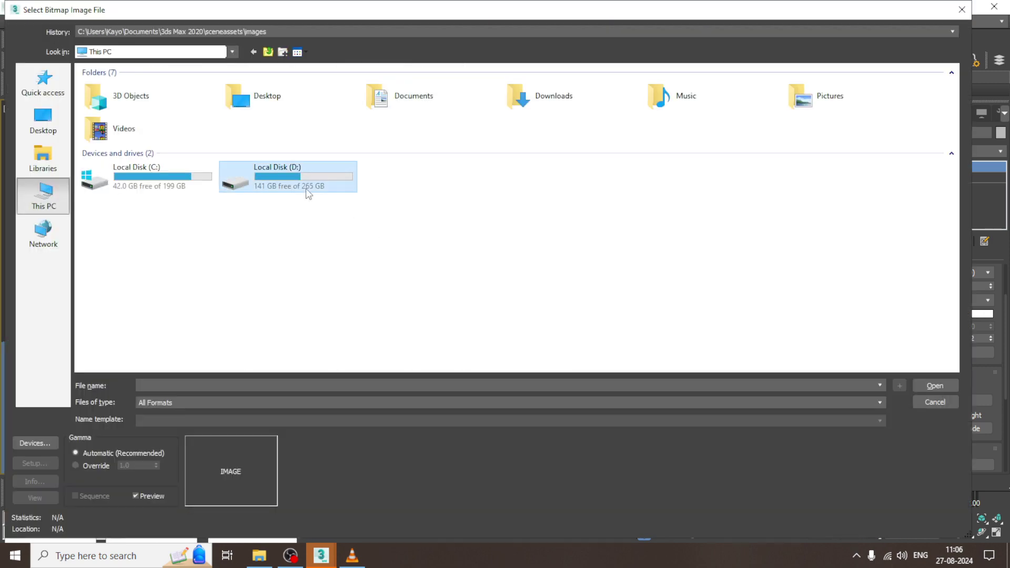
pyautogui.doubleClick(350, 191)
pyautogui.click(165, 166)
pyautogui.press('a')
pyautogui.press('a')
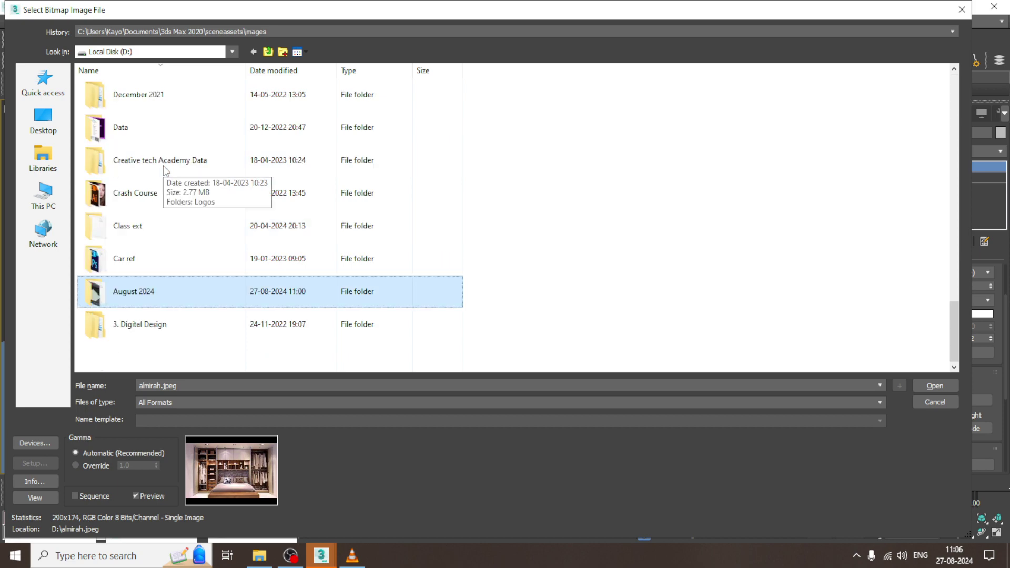
pyautogui.doubleClick(171, 292)
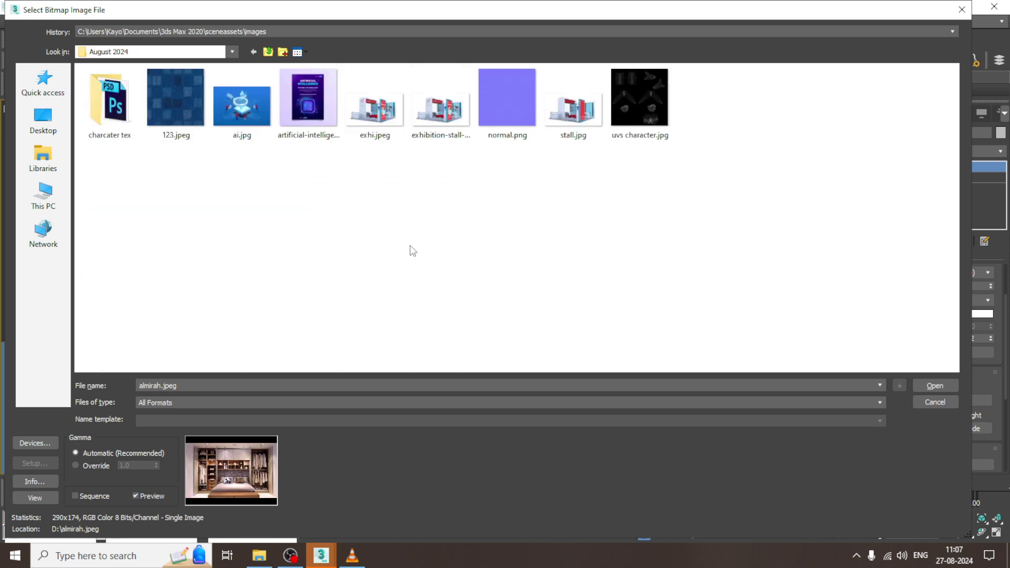
pyautogui.doubleClick(308, 119)
# Clear the selection, test-render a closer perspective view of the textured mesh light, and close the frame buffer
pyautogui.moveTo(485, 279)
pyautogui.keyDown('alt'); pyautogui.mouseDown(button='middle')
pyautogui.moveTo(518, 285)
pyautogui.moveTo(497, 278)
pyautogui.mouseUp(button='middle'); pyautogui.keyUp('alt')
pyautogui.scroll(3, 505, 279)
pyautogui.moveTo(510, 279); pyautogui.dragTo(494, 284, button='middle')
pyautogui.scroll(2, 497, 289)
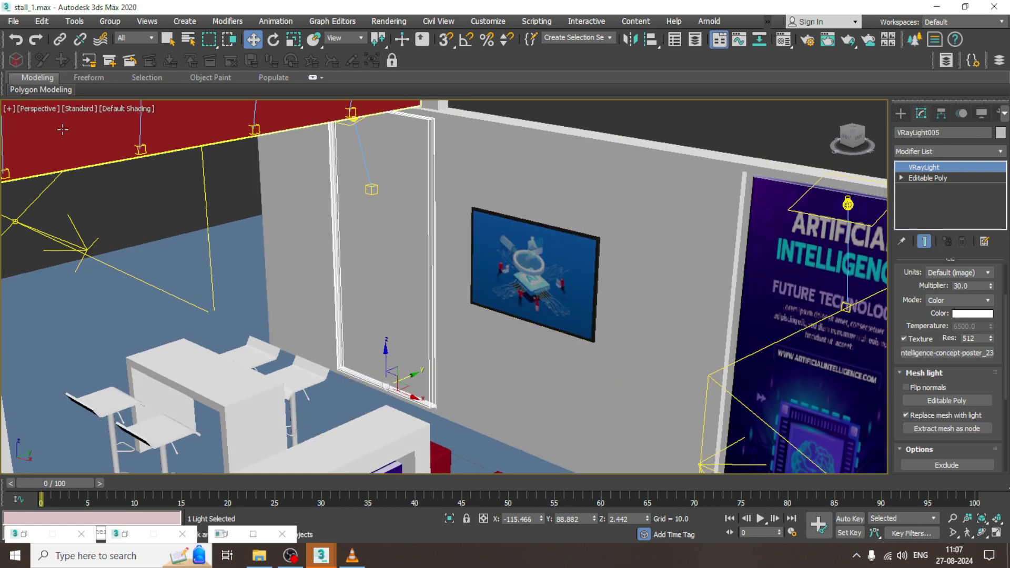
pyautogui.click(79, 109)
pyautogui.click(698, 127)
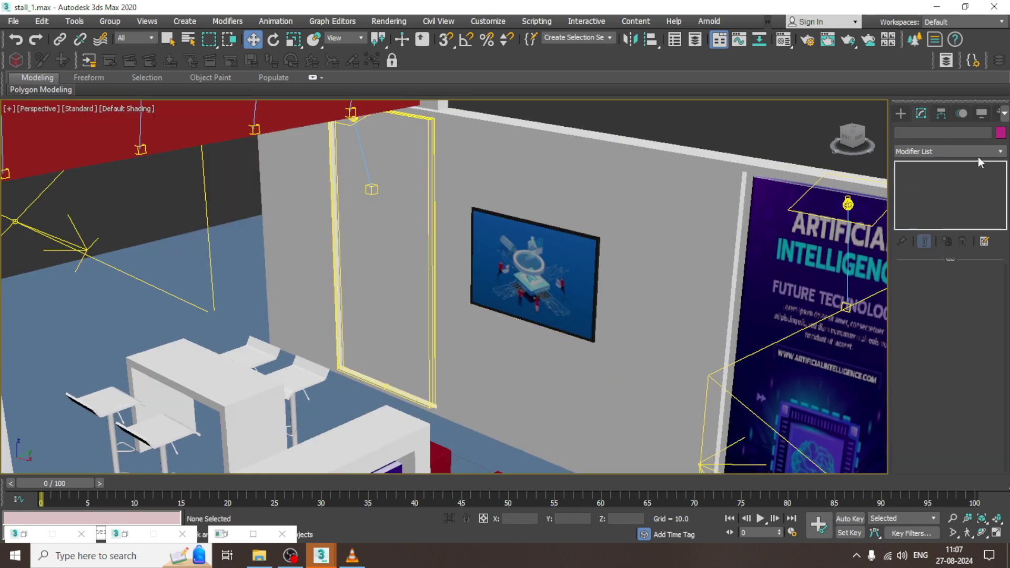
pyautogui.click(389, 21)
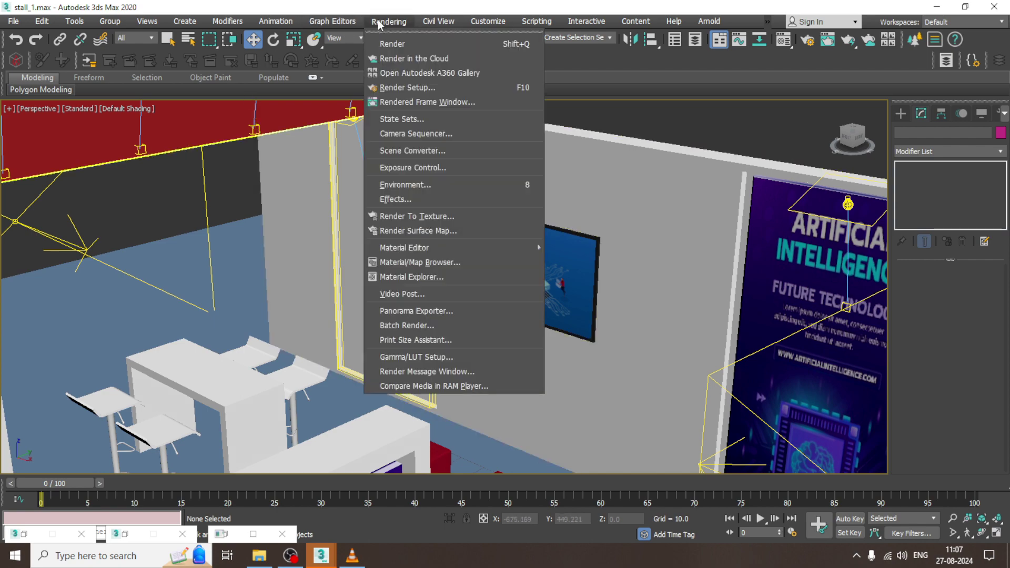
pyautogui.click(395, 42)
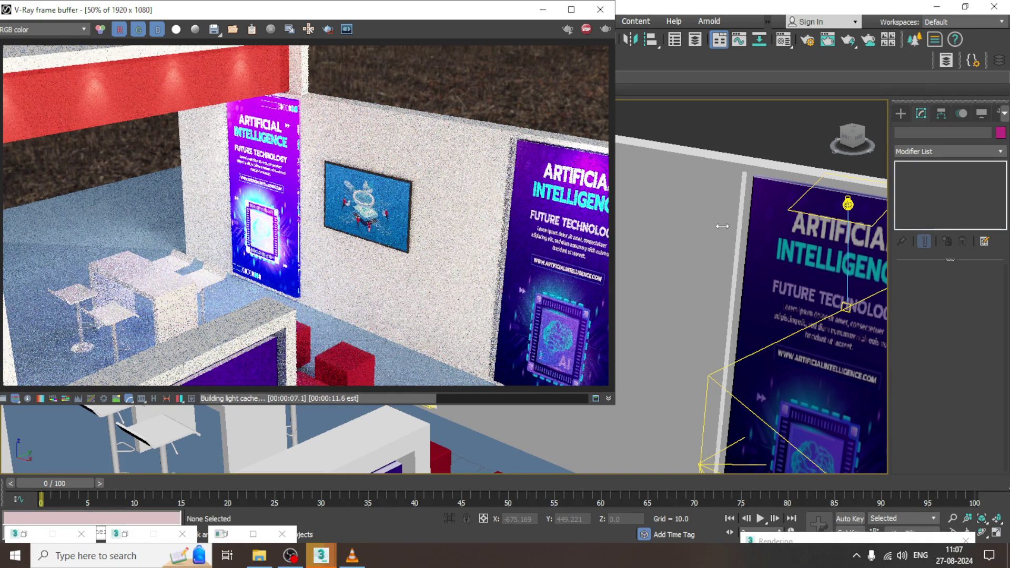
pyautogui.click(600, 10)
# Set the poster mesh light's multiplier to 5.0 and test-render the perspective view again
pyautogui.click(353, 231)
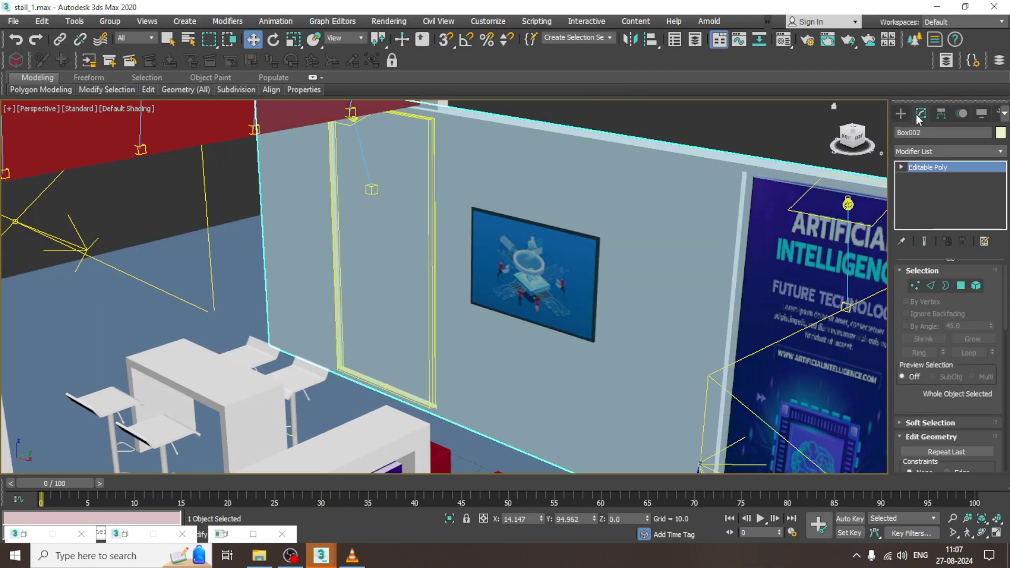
pyautogui.click(428, 199)
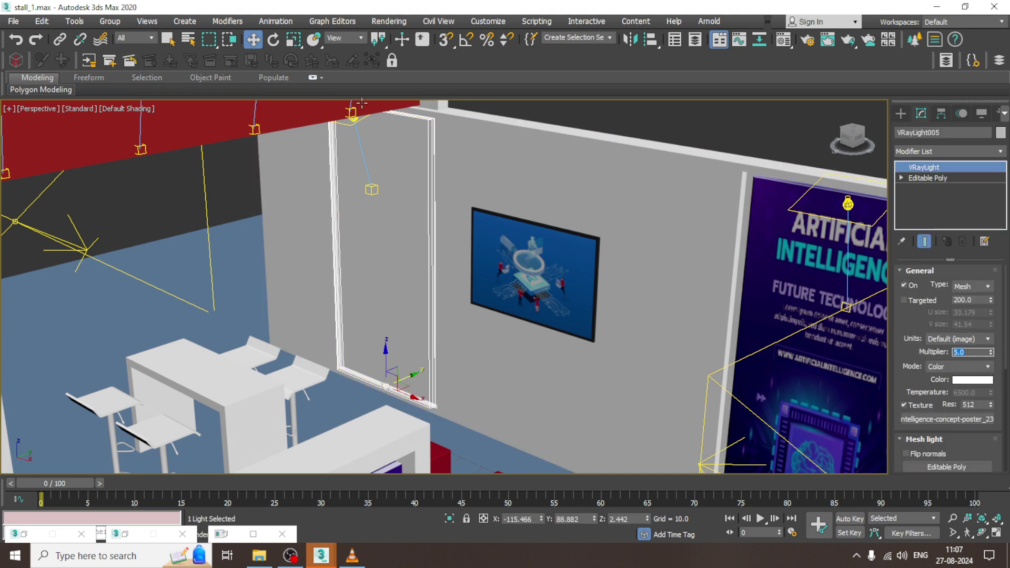
pyautogui.click(389, 21)
pyautogui.click(400, 42)
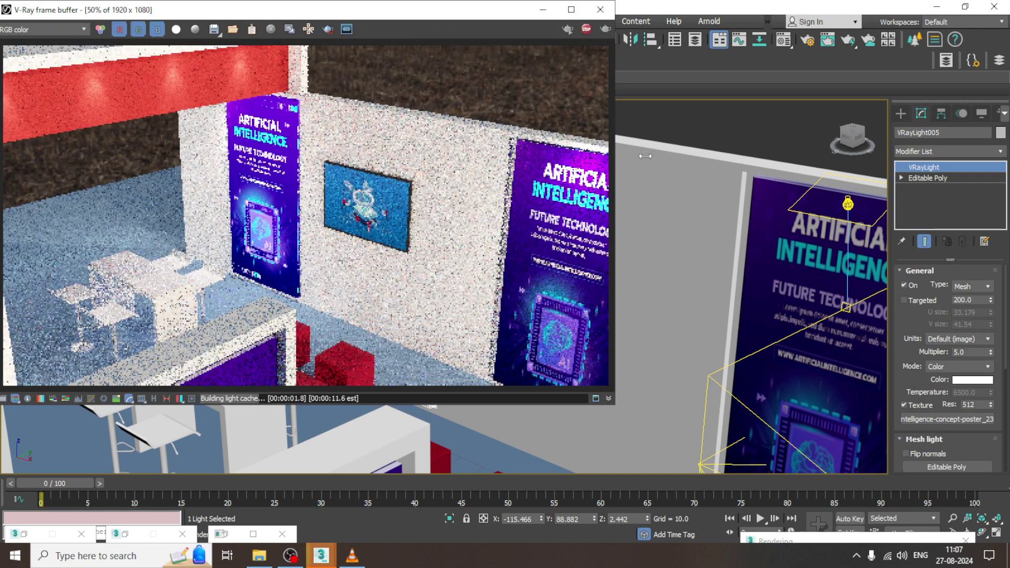
# Set the canopy-side poster mesh light's multiplier to 15.0 and test-render the perspective view
pyautogui.click(600, 10)
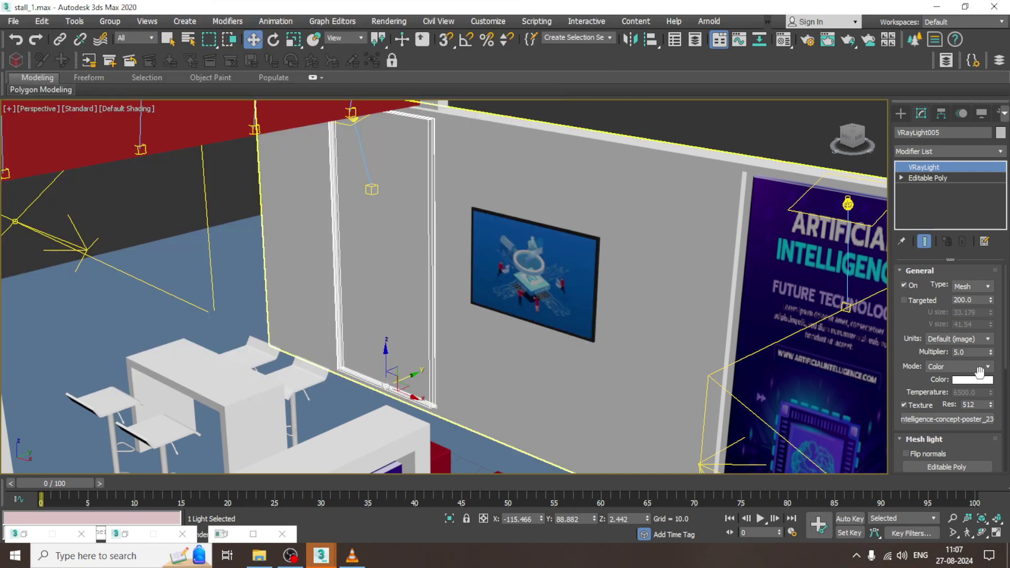
pyautogui.click(971, 352)
pyautogui.click(389, 21)
pyautogui.click(402, 41)
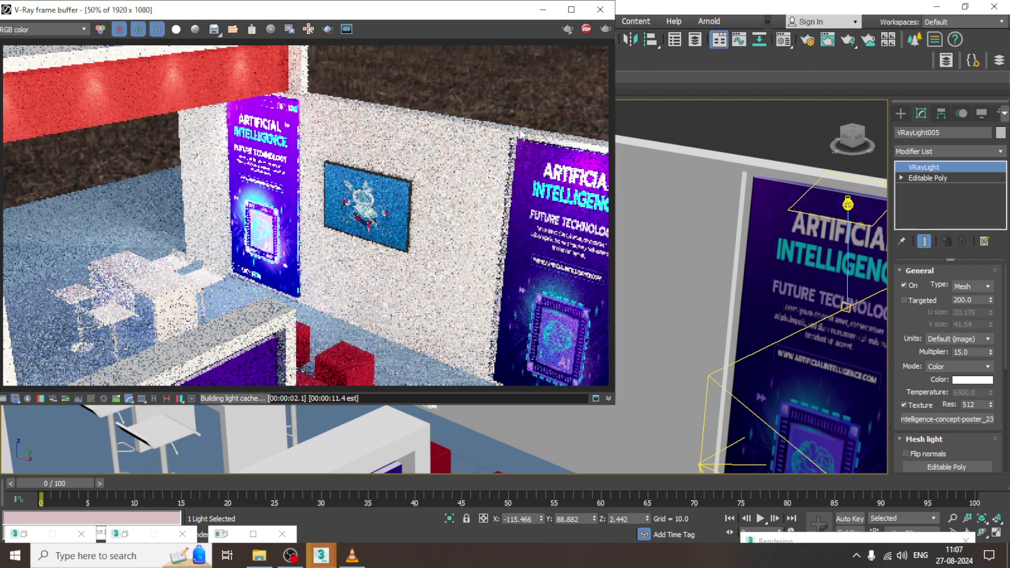
pyautogui.click(601, 9)
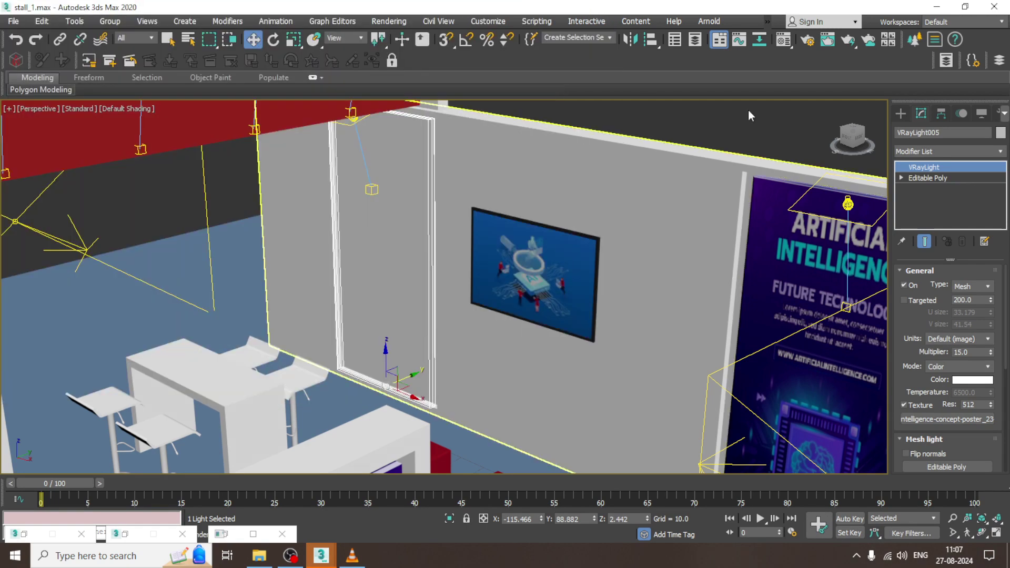
# Draw a new V-Ray light on the floor beside the end of the long wall, near its outer poster
pyautogui.click(789, 261)
pyautogui.scroll(-6, 789, 262)
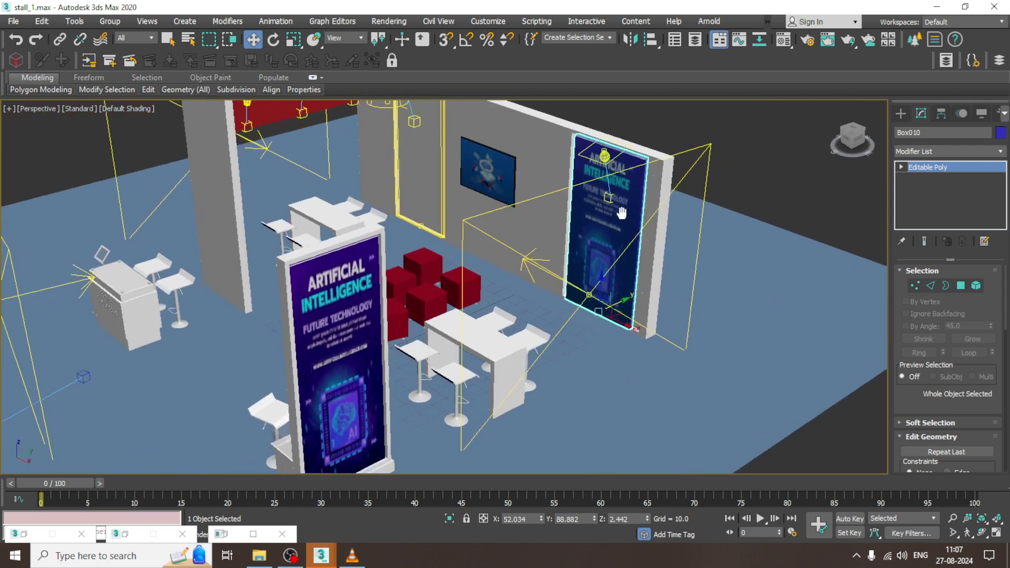
pyautogui.click(907, 167)
pyautogui.click(901, 113)
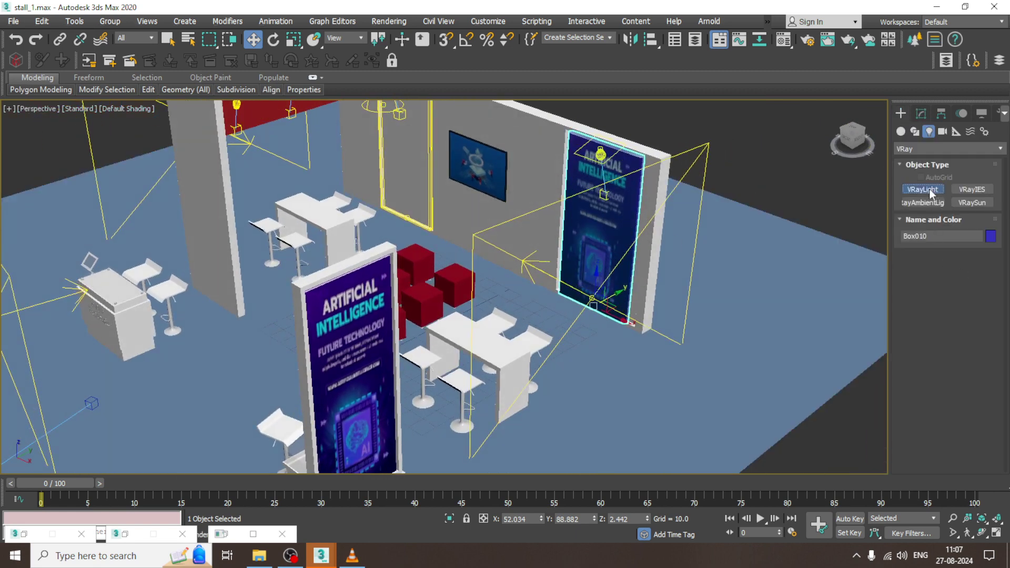
pyautogui.click(929, 188)
pyautogui.moveTo(754, 343); pyautogui.dragTo(754, 406)
pyautogui.press('w')
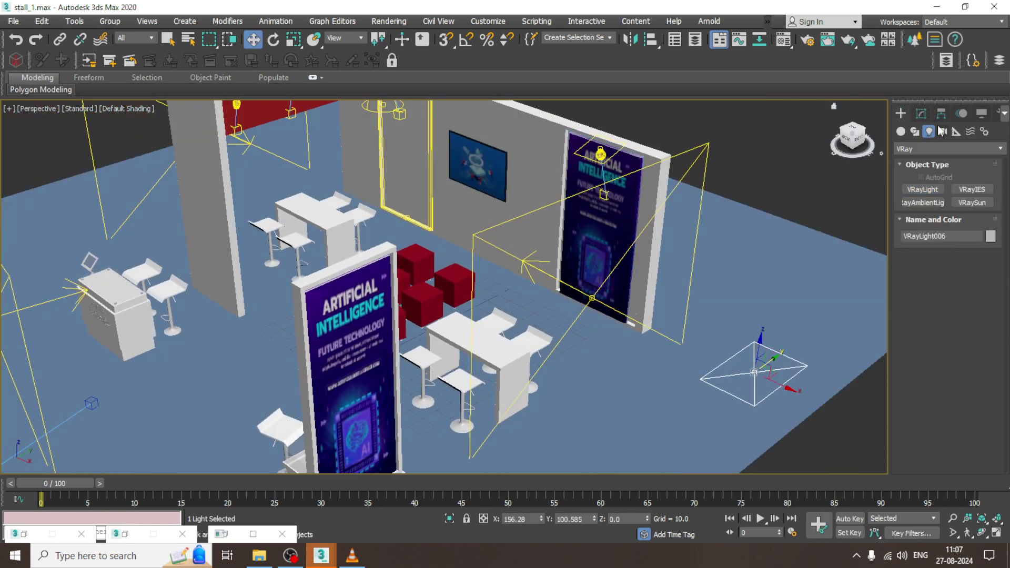
# Change the new light's type to Mesh and pick the poster panel at the outer end of the long wall
pyautogui.click(921, 113)
pyautogui.click(989, 286)
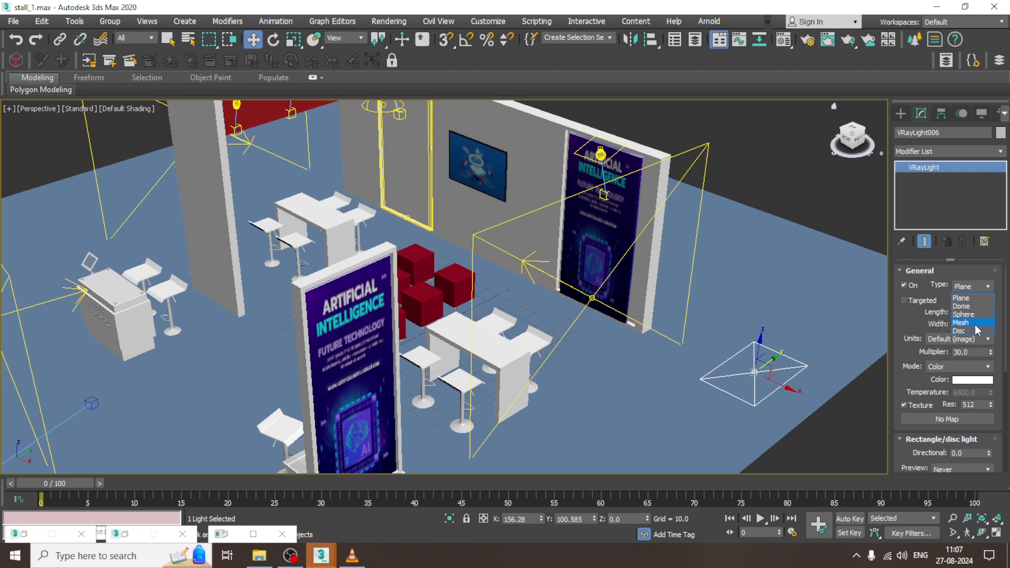
pyautogui.click(961, 322)
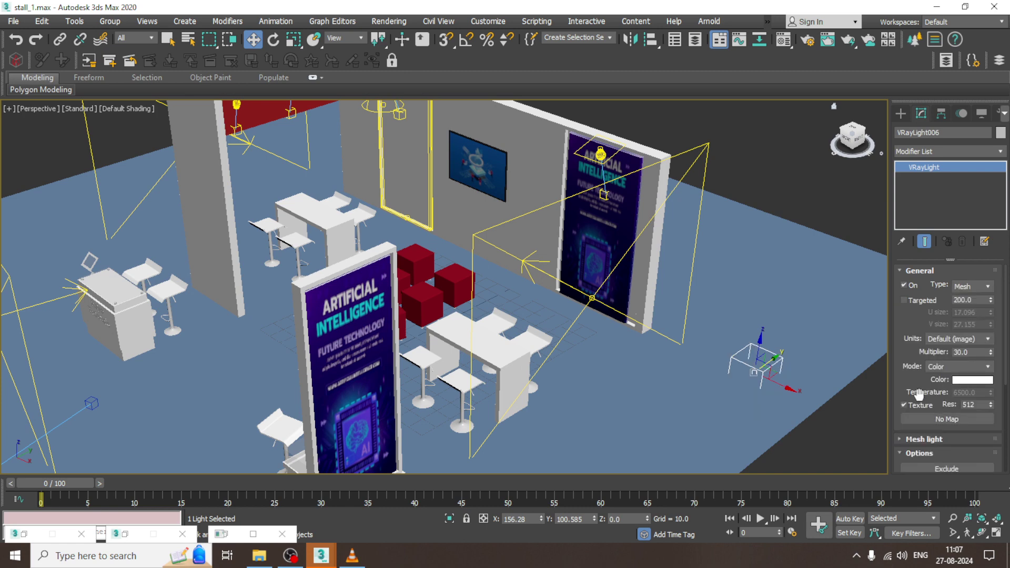
pyautogui.click(918, 439)
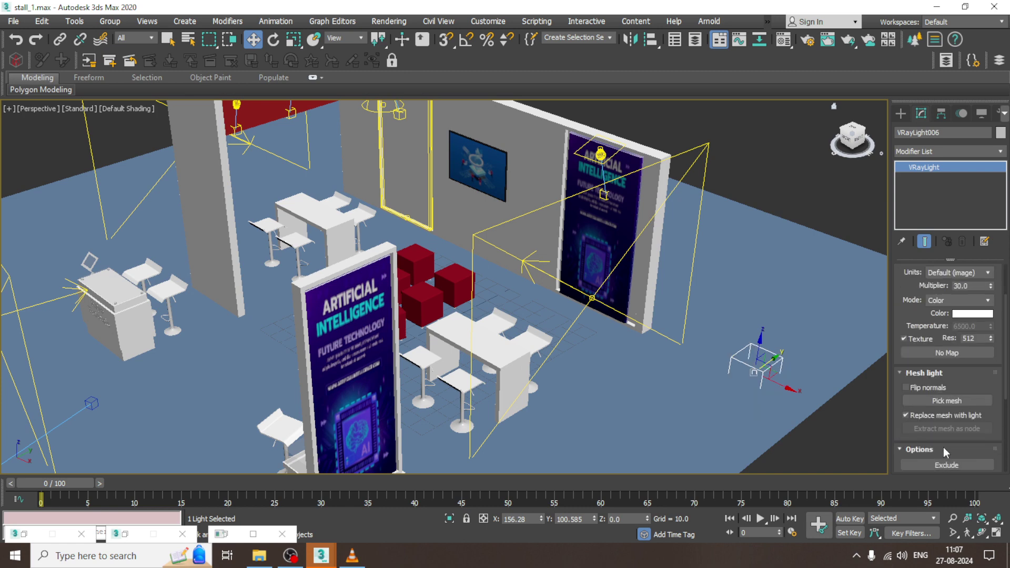
pyautogui.click(947, 402)
pyautogui.click(600, 235)
# Assign the artificial-intelligence concept poster image as a Bitmap texture for the outer wall panel's mesh light
pyautogui.click(952, 352)
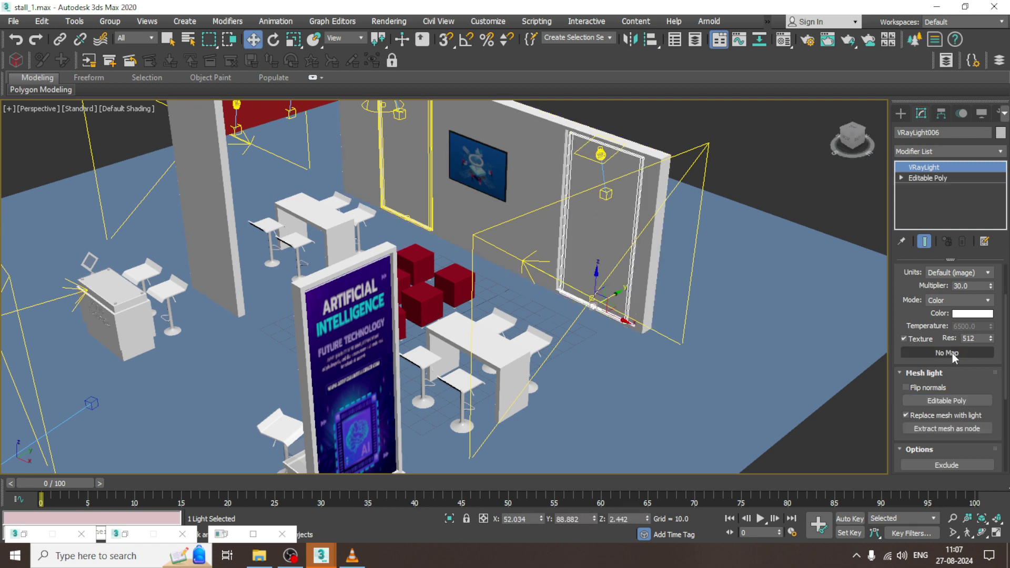
pyautogui.doubleClick(420, 186)
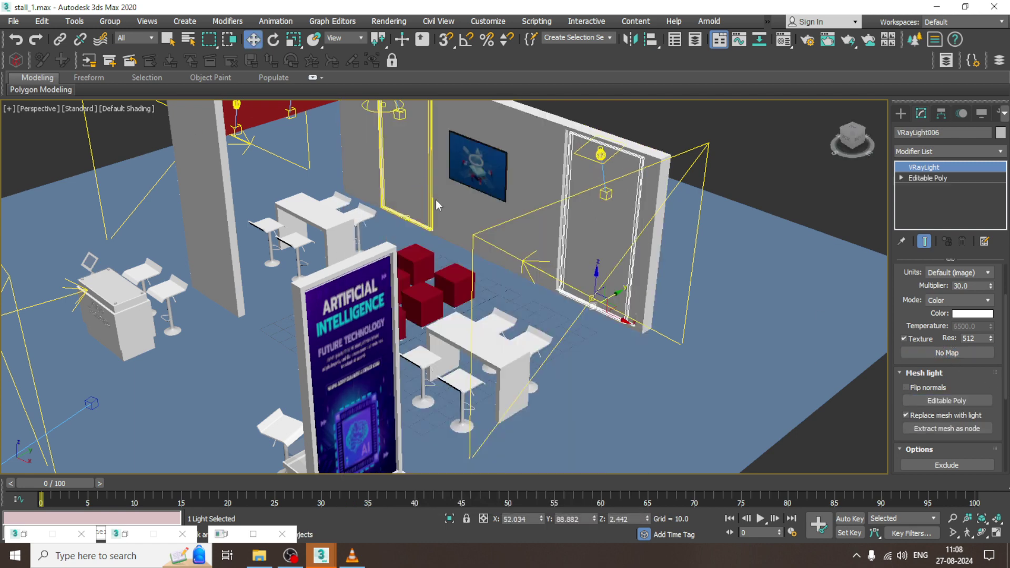
pyautogui.click(315, 106)
pyautogui.doubleClick(315, 106)
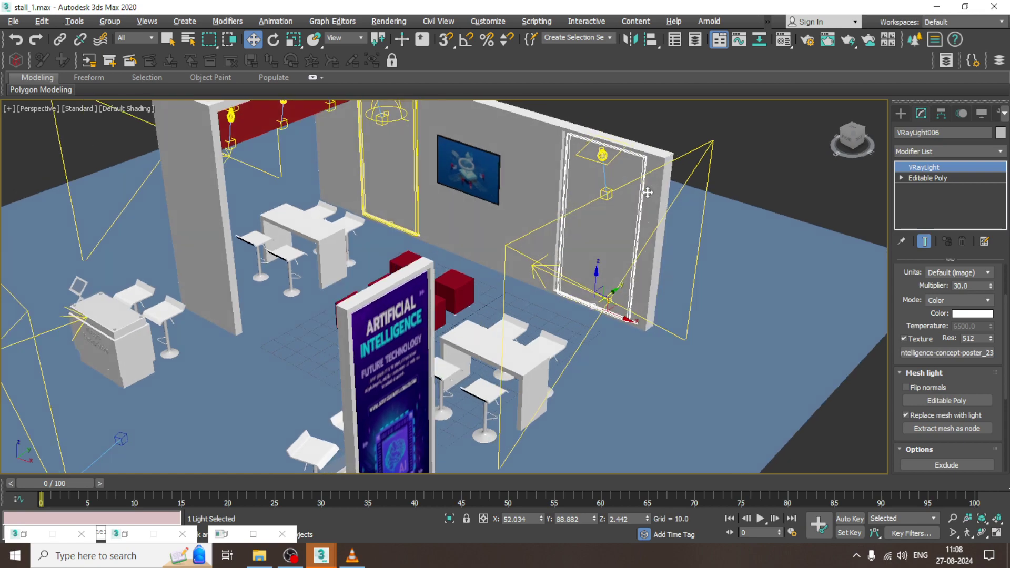
# Test-render a closer perspective view of both glowing wall posters and close the frame buffer
pyautogui.scroll(4, 579, 236)
pyautogui.click(400, 22)
pyautogui.click(407, 39)
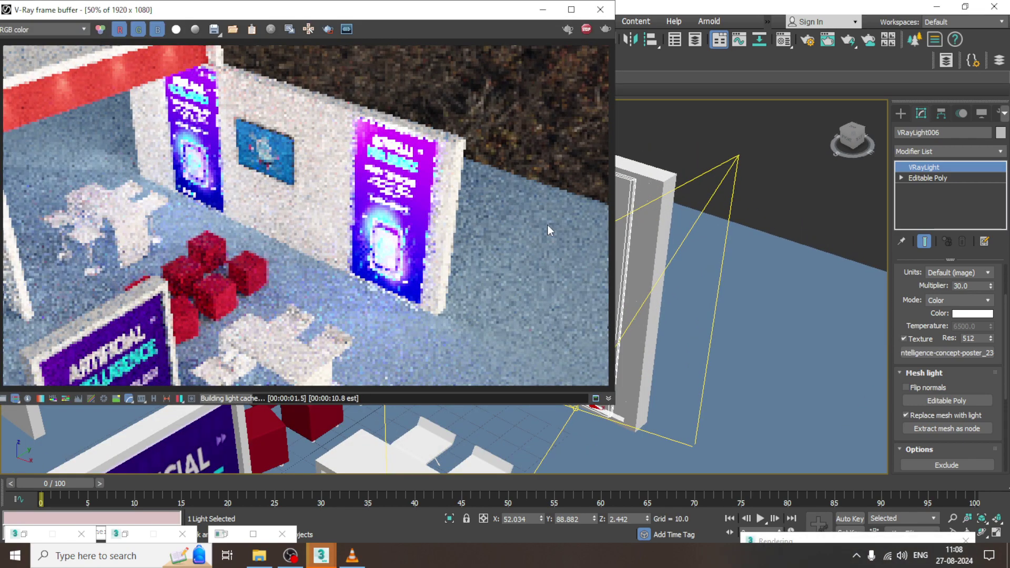
pyautogui.click(600, 9)
# Draw another V-Ray light on the floor in front of the freestanding poster stand
pyautogui.scroll(-5, 588, 309)
pyautogui.scroll(1, 543, 163)
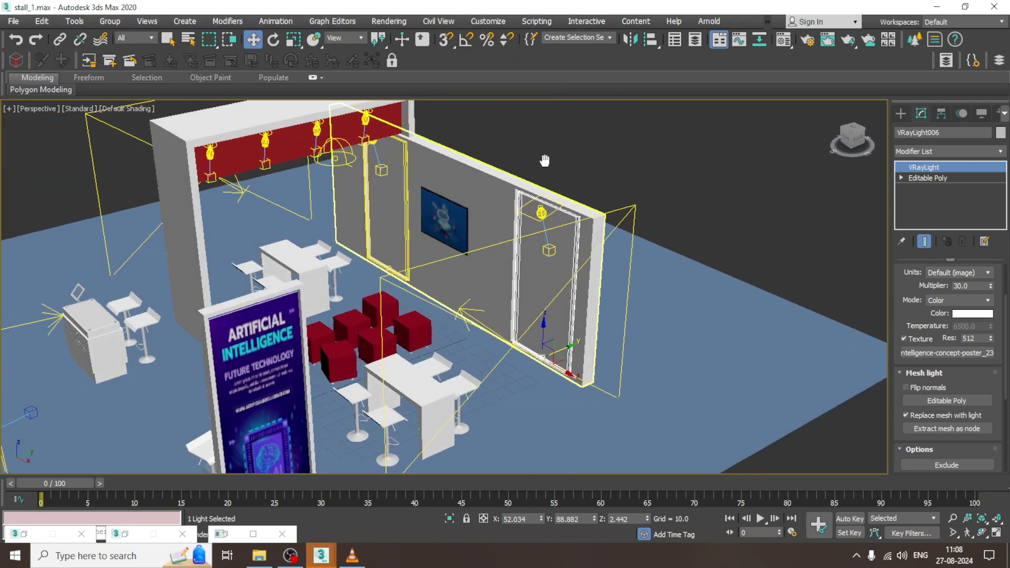
pyautogui.moveTo(543, 163); pyautogui.dragTo(589, 32, button='middle')
pyautogui.click(368, 242)
pyautogui.click(900, 113)
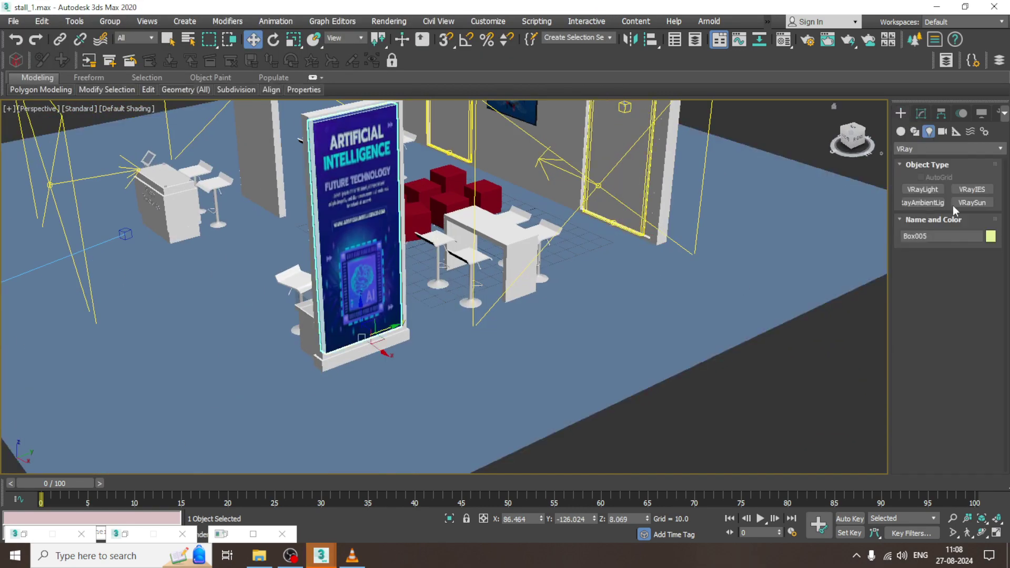
pyautogui.click(928, 191)
pyautogui.moveTo(429, 388); pyautogui.dragTo(553, 389)
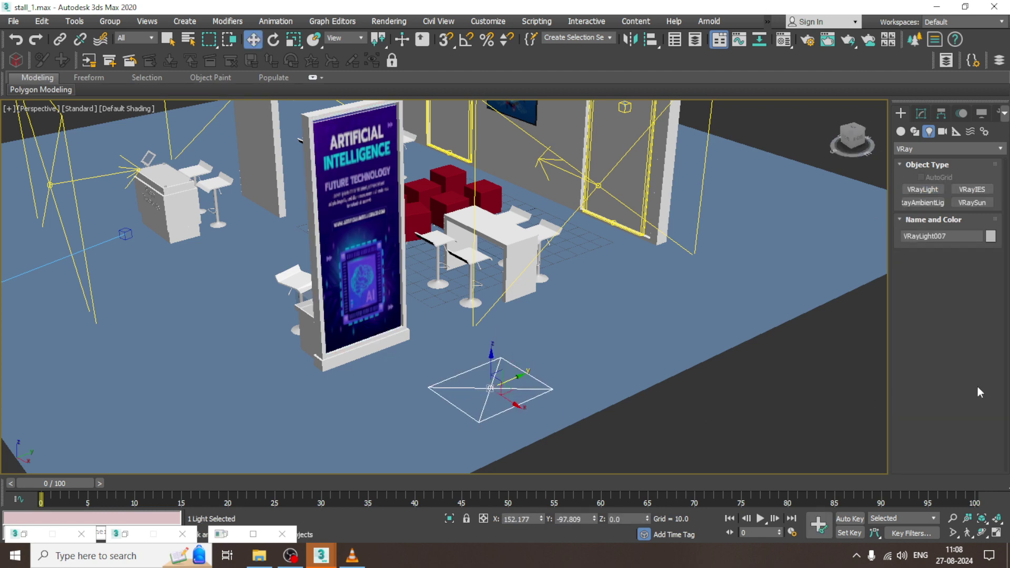
# Set the light in front of the stand to type Mesh and pick the freestanding poster panel as its mesh
pyautogui.click(920, 116)
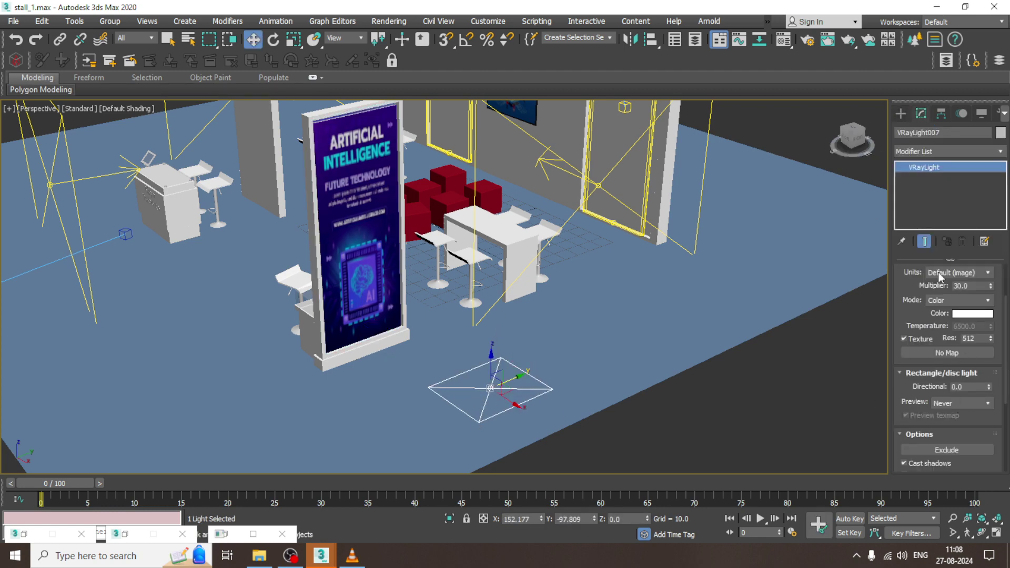
pyautogui.scroll(3, 921, 289)
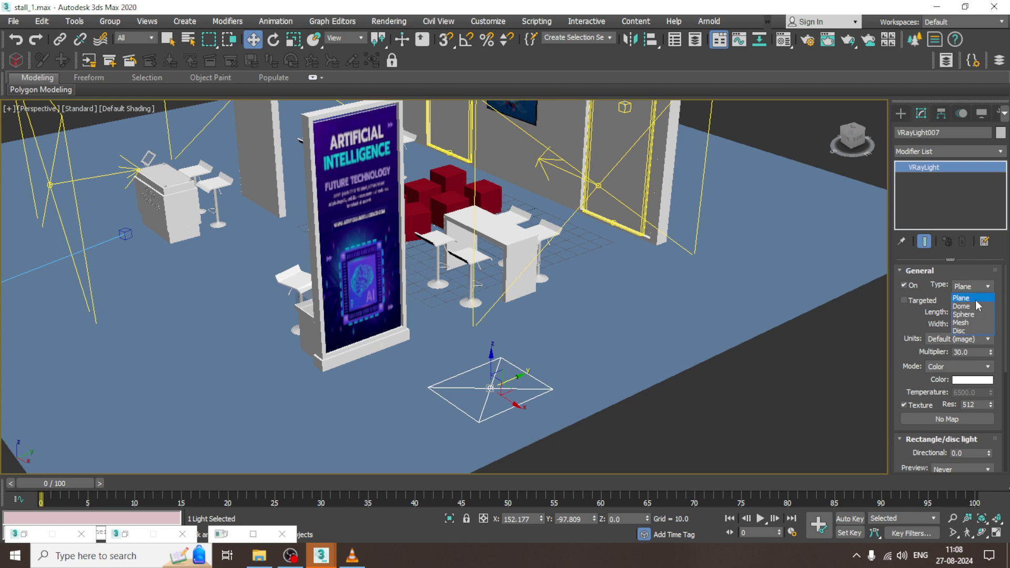
pyautogui.click(972, 323)
pyautogui.moveTo(910, 376); pyautogui.dragTo(905, 372)
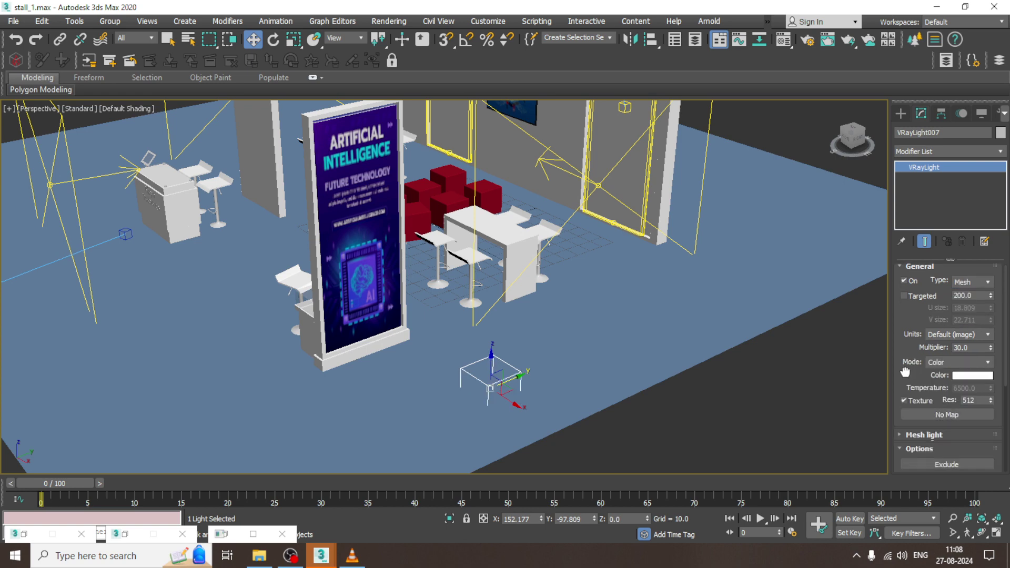
pyautogui.scroll(-3, 906, 372)
pyautogui.click(926, 371)
pyautogui.click(947, 399)
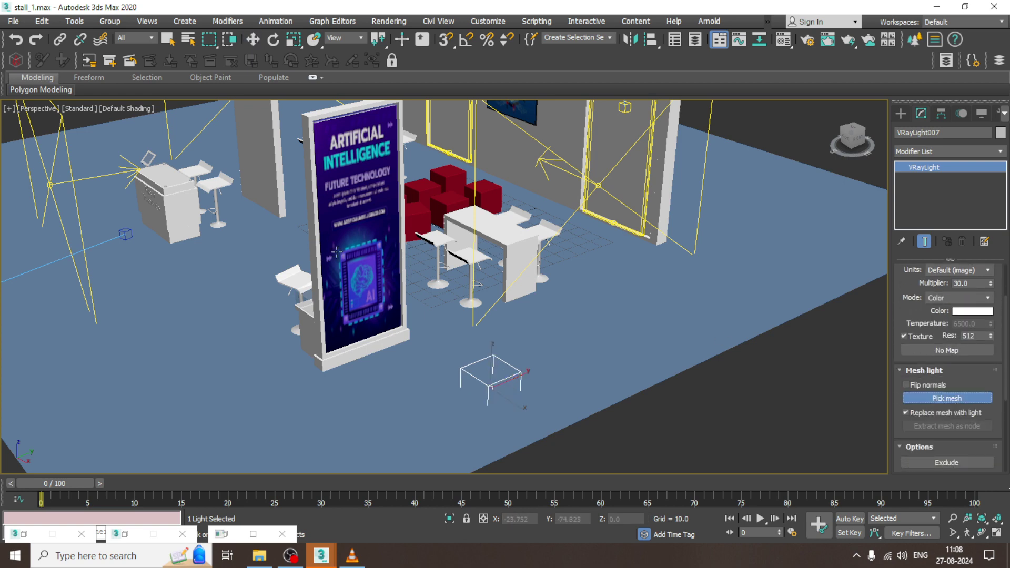
pyautogui.click(360, 242)
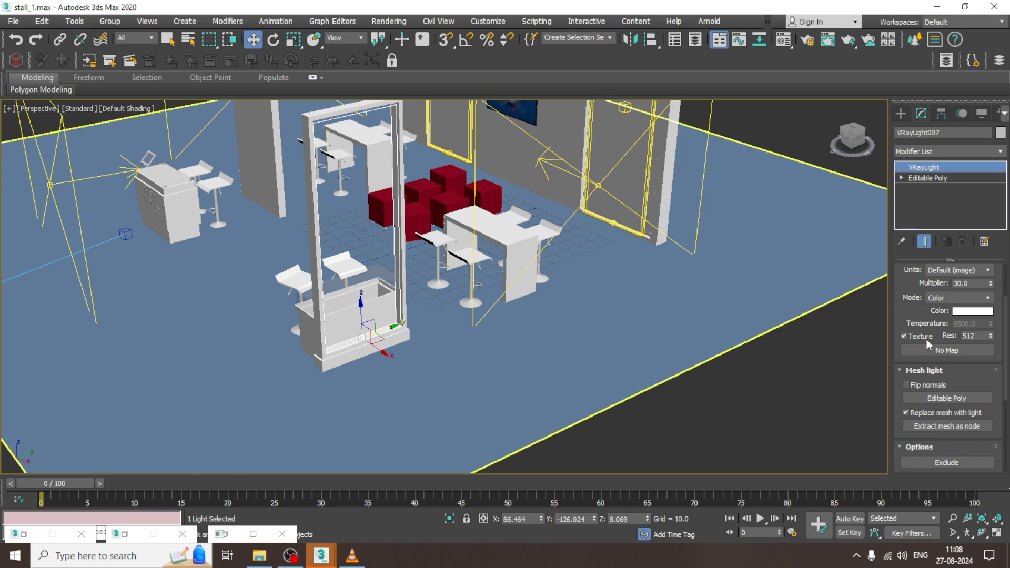
pyautogui.click(945, 350)
pyautogui.doubleClick(403, 176)
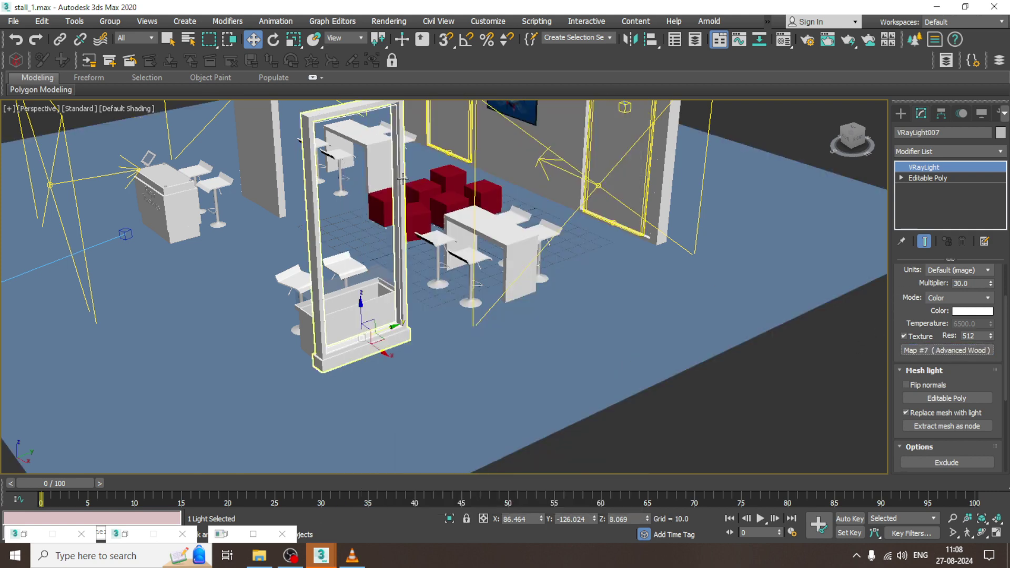
pyautogui.rightClick(966, 348)
pyautogui.click(971, 369)
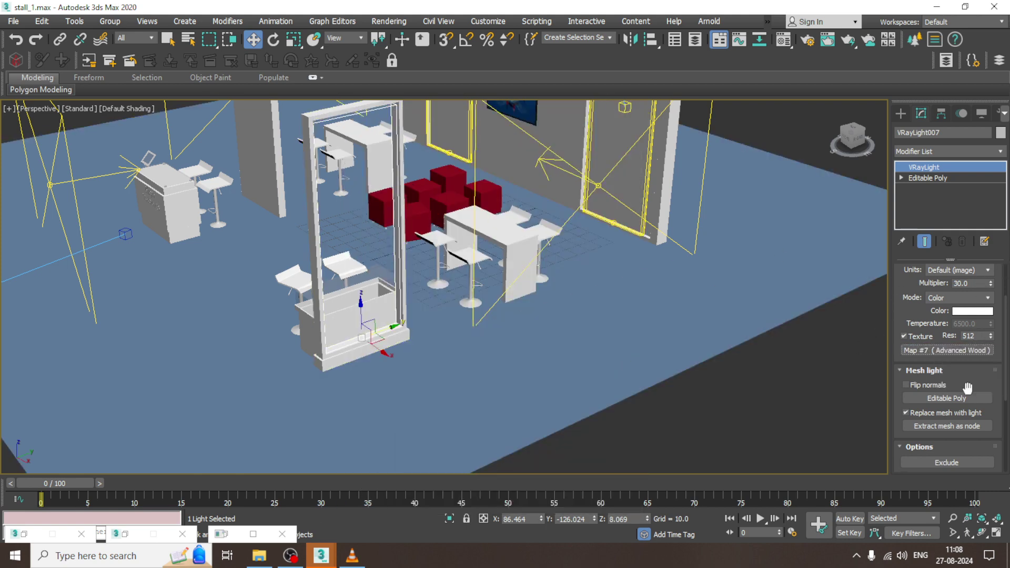
# Assign the artificial-intelligence poster image as a Bitmap texture for the freestanding panel's mesh light and test-render the perspective view
pyautogui.click(954, 352)
pyautogui.doubleClick(408, 184)
pyautogui.doubleClick(309, 95)
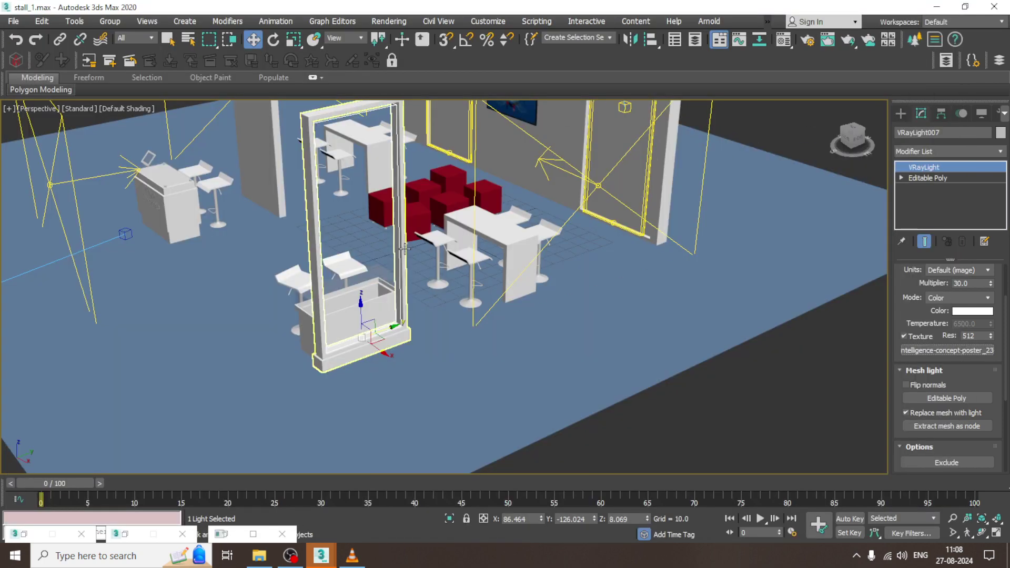
pyautogui.click(389, 21)
pyautogui.click(403, 42)
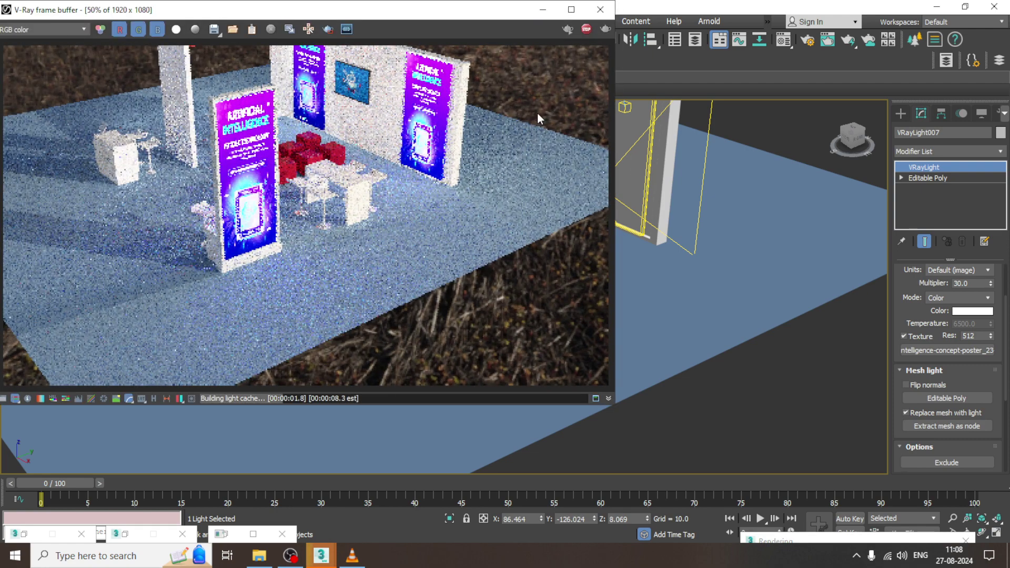
pyautogui.click(600, 9)
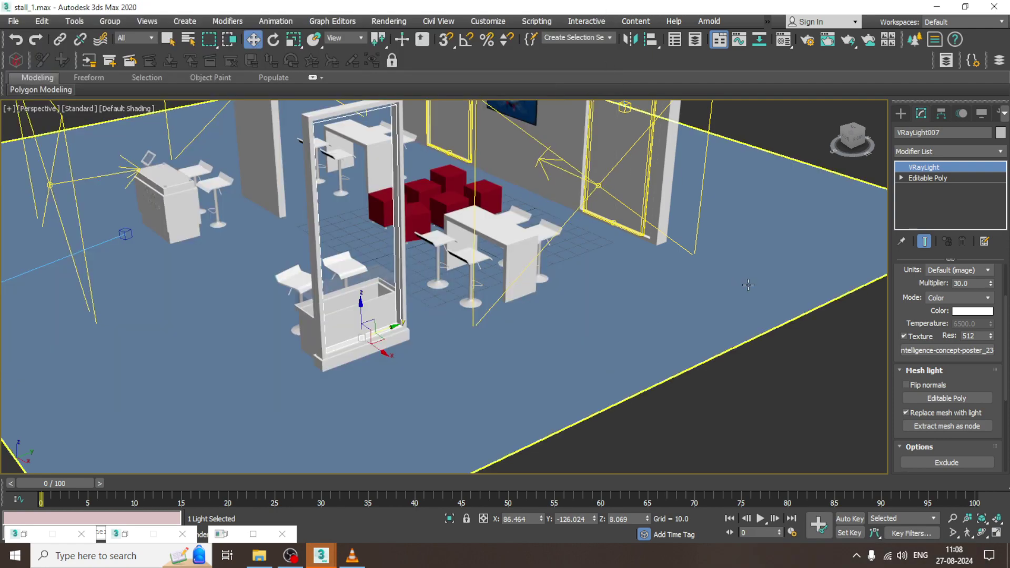
# Switch to the maximized PhysCamera001 view, test-render the whole stall, and close the frame buffer
pyautogui.hotkey('alt', 'w')
pyautogui.click(722, 316)
pyautogui.hotkey('alt', 'w')
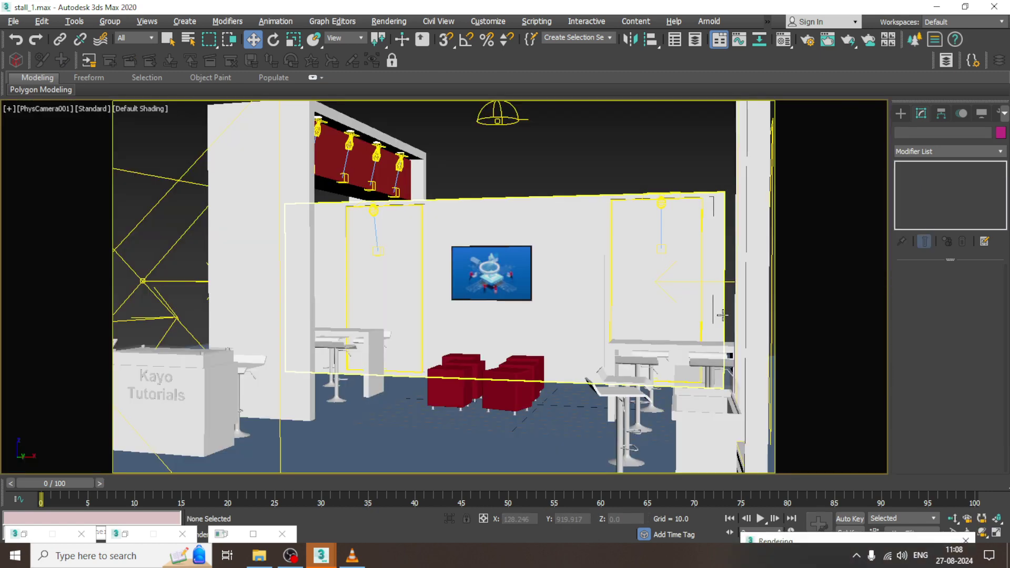
pyautogui.hotkey('shift', 'q')
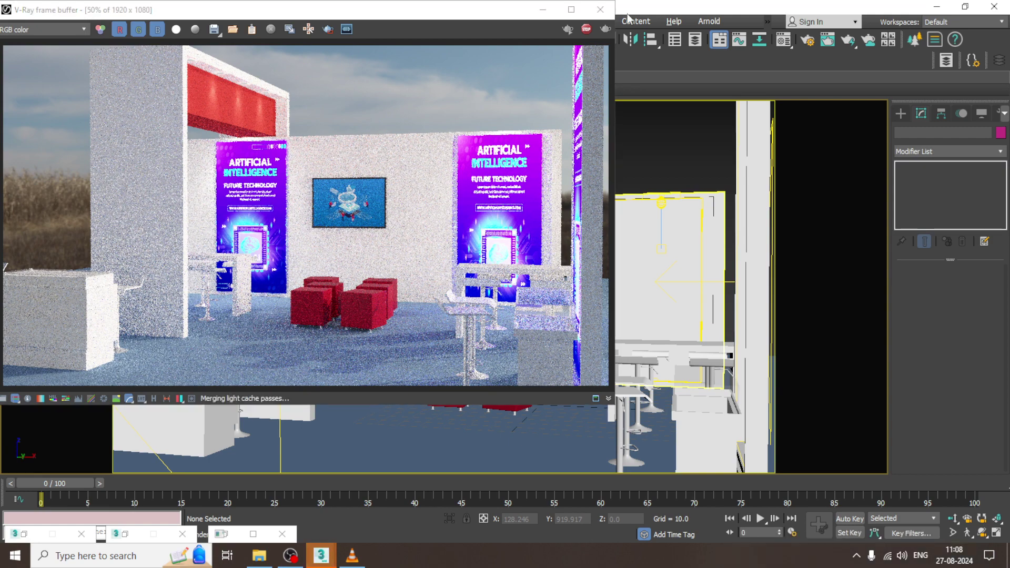
pyautogui.click(600, 9)
# Open the Environment and Effects settings together with the Render Setup
pyautogui.click(389, 21)
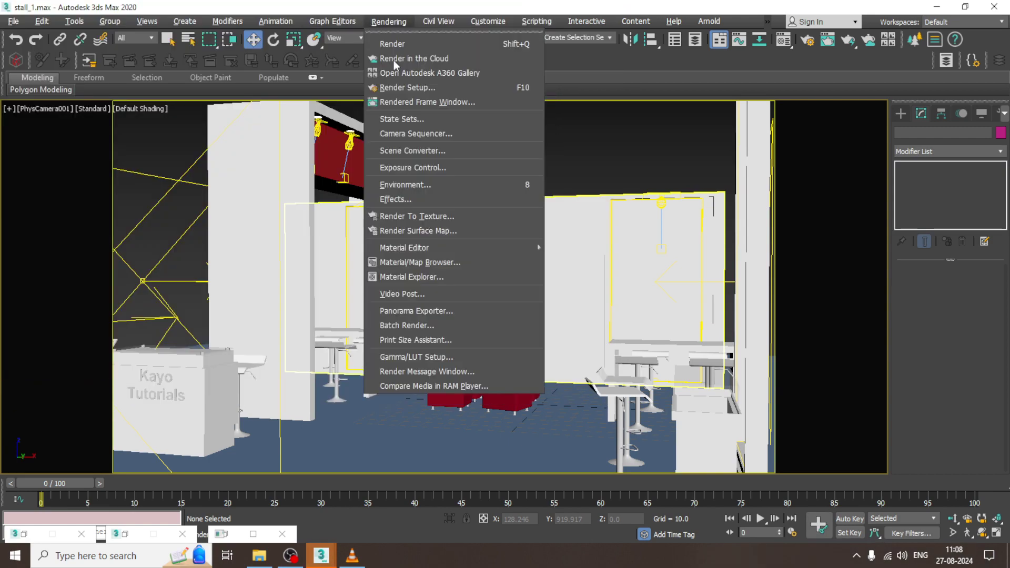
pyautogui.click(455, 184)
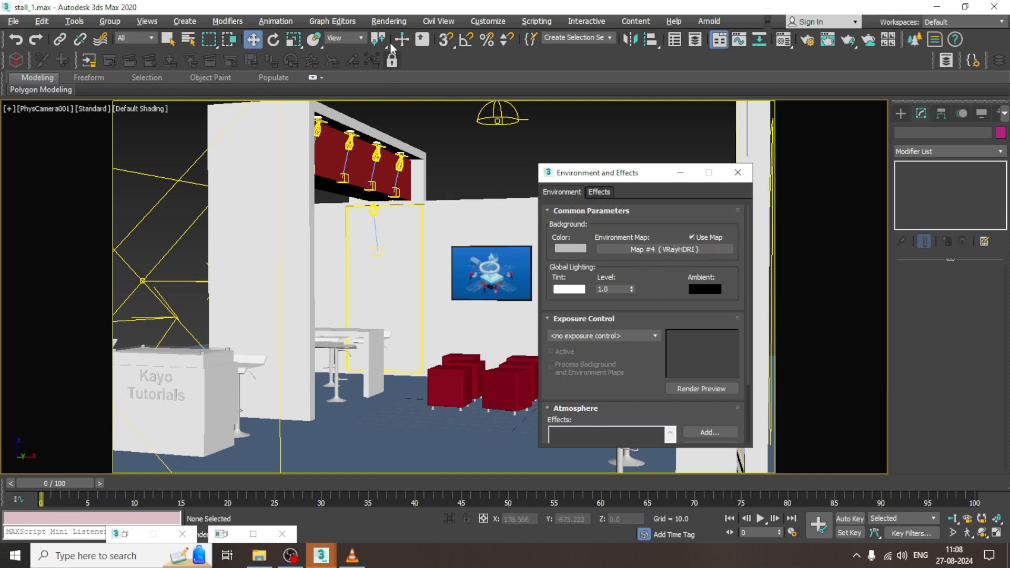
pyautogui.click(389, 21)
pyautogui.click(449, 87)
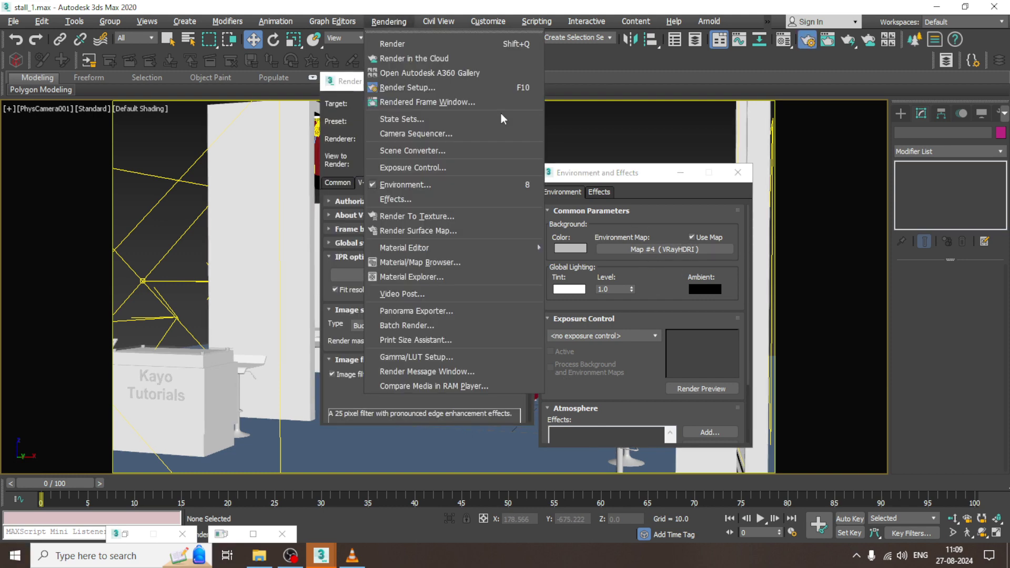
# Save the scene, then test-render the PhysCamera001 view from the Render Setup and close the frame buffer
pyautogui.click(13, 21)
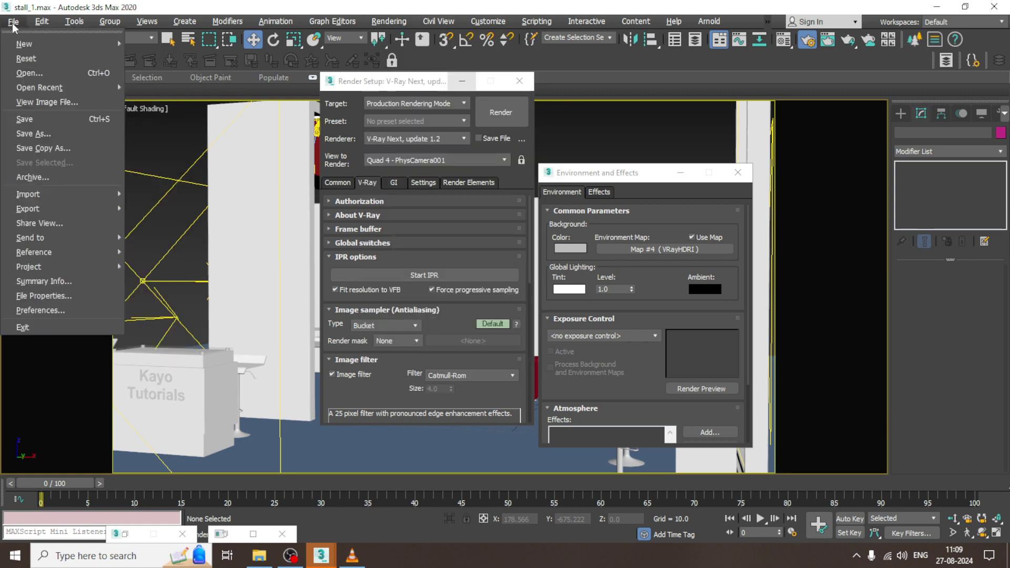
pyautogui.click(59, 115)
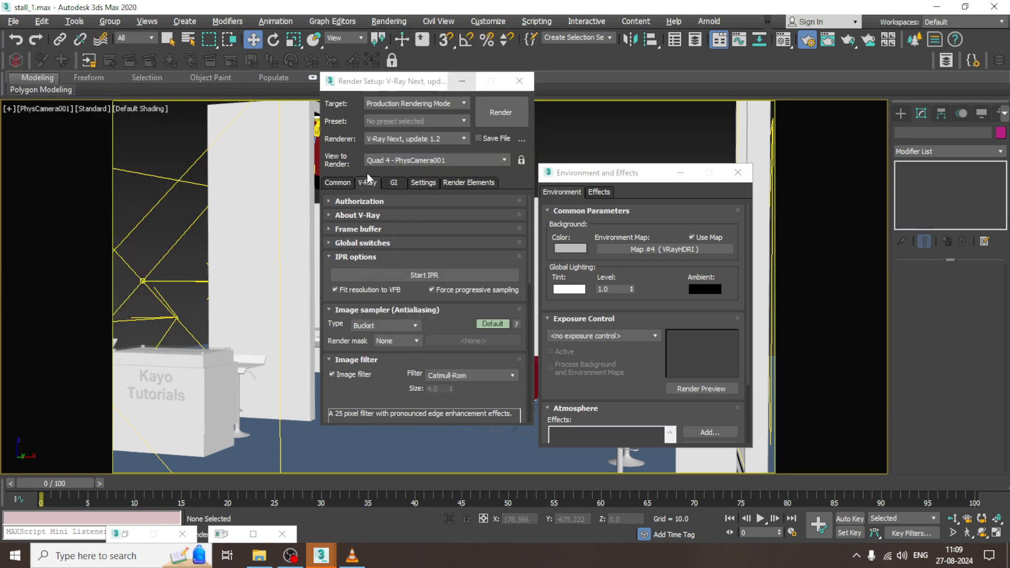
pyautogui.scroll(-5, 367, 379)
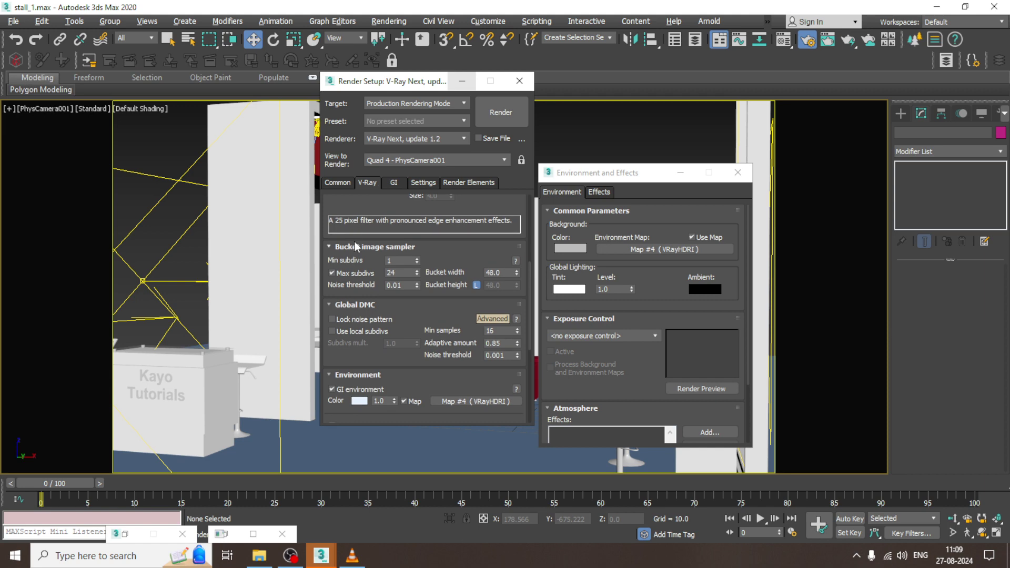
pyautogui.scroll(-3, 370, 359)
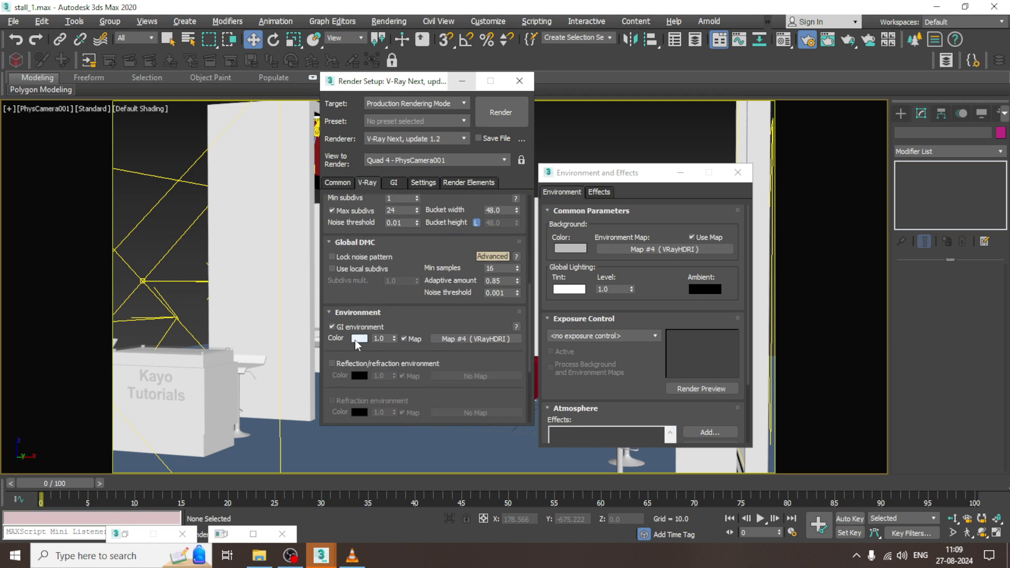
pyautogui.click(501, 113)
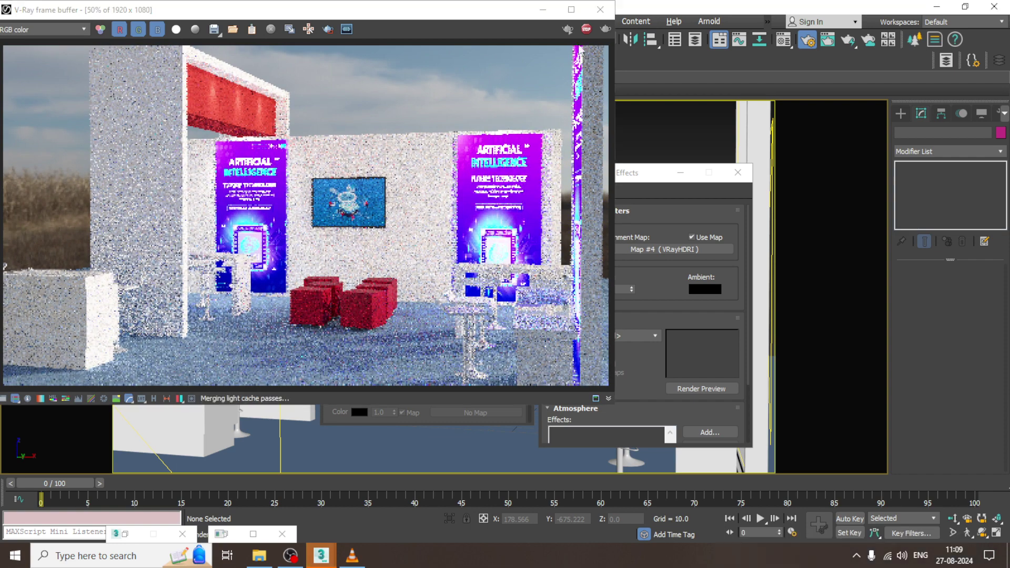
pyautogui.click(600, 10)
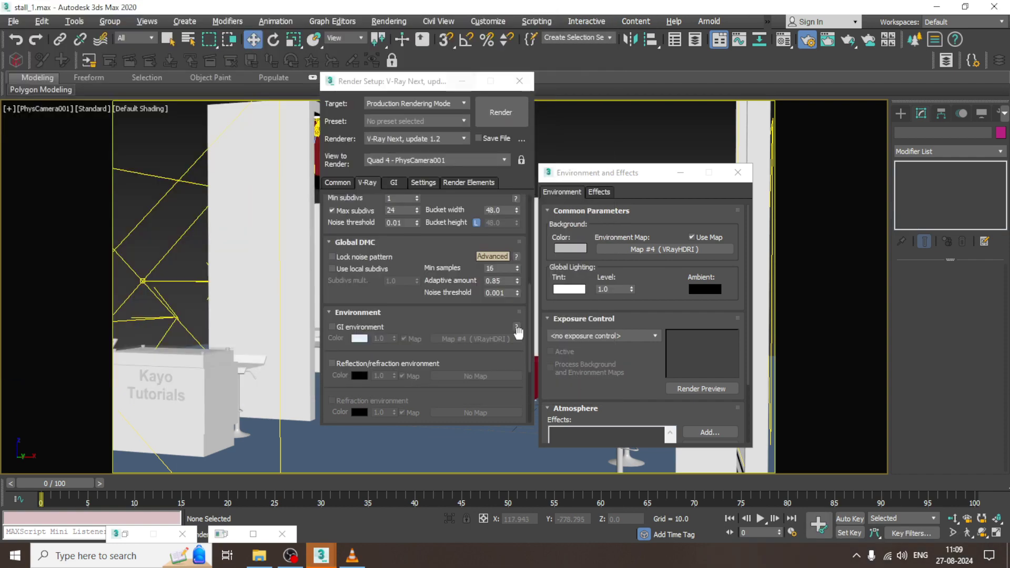
# Turn on the GI environment and the reflection/refraction environment, then render the PhysCamera001 view in a maximized frame buffer
pyautogui.click(332, 327)
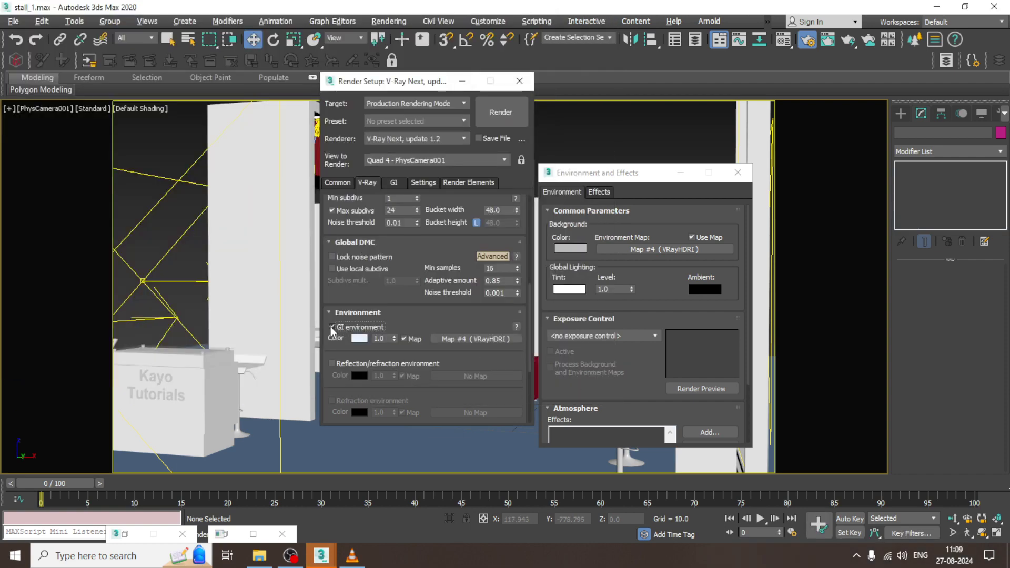
pyautogui.click(332, 363)
pyautogui.click(519, 105)
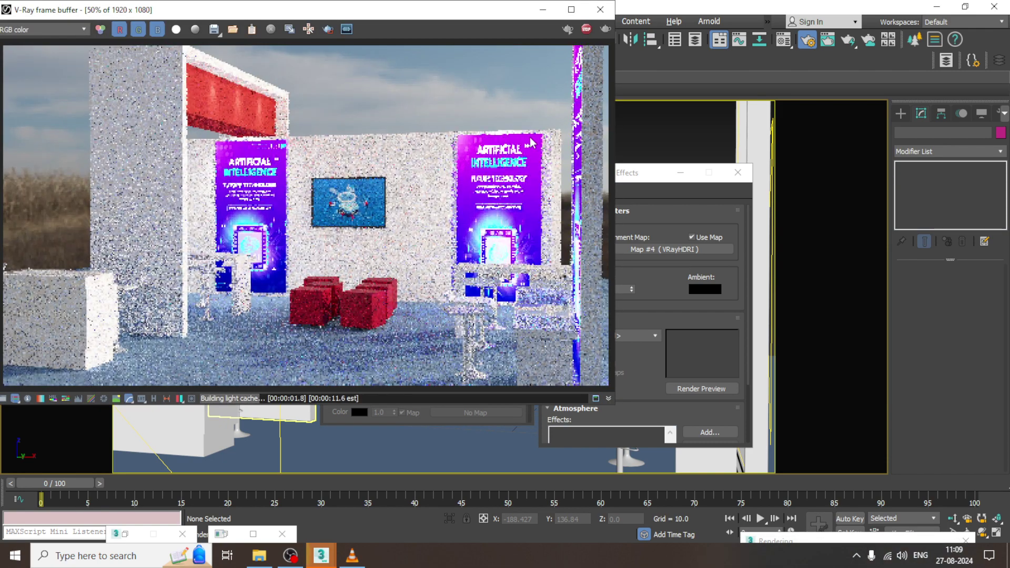
pyautogui.click(571, 10)
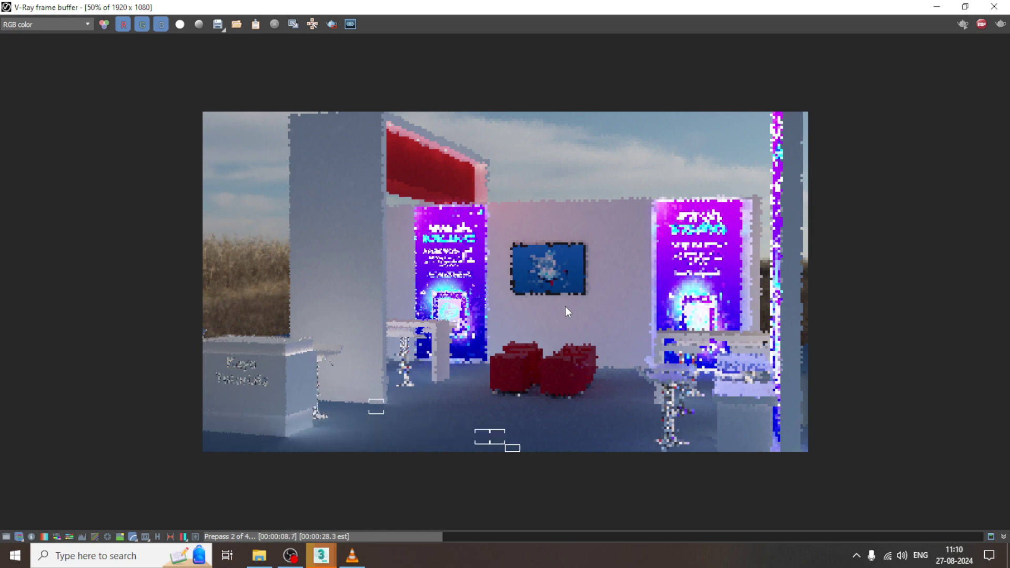
pyautogui.click(293, 560)
pyautogui.click(293, 560)
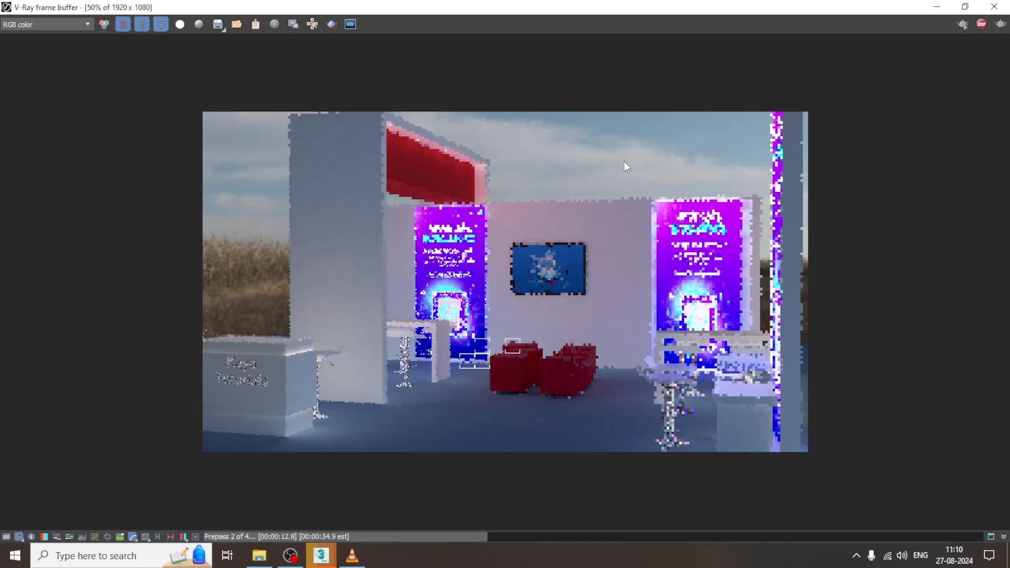